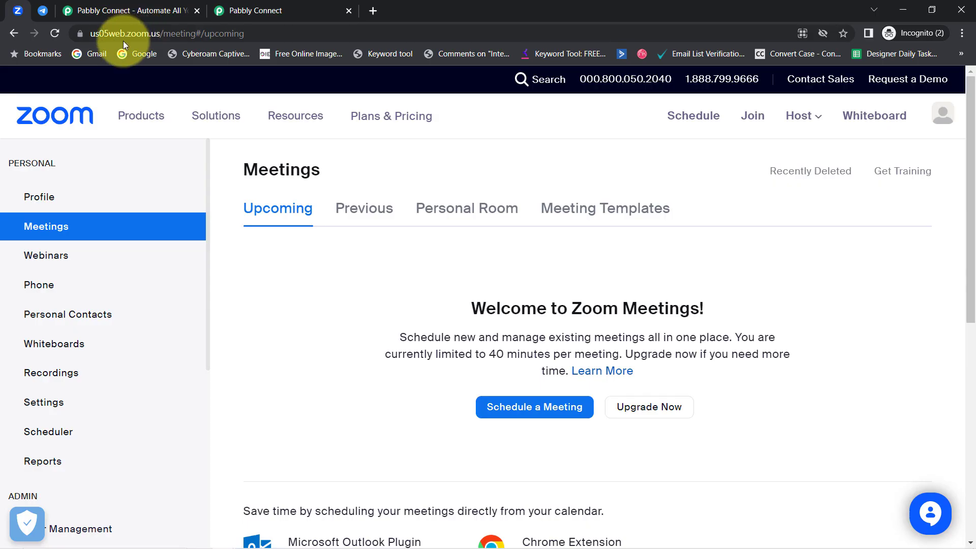
Step: Move between the Telegram and Pabbly tabs and settle on the Pabbly Connect dashboard
click(40, 13)
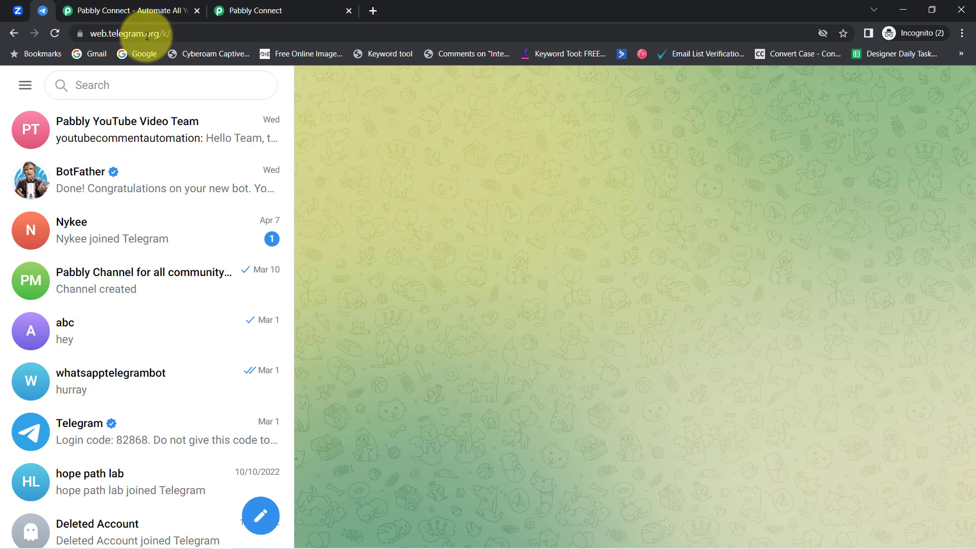
click(124, 10)
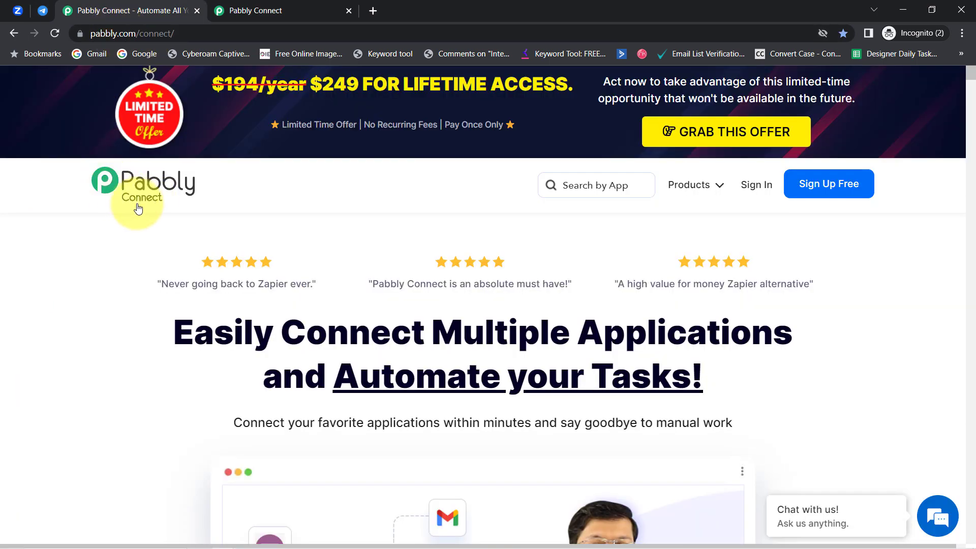
click(260, 4)
drag(120, 161, 357, 184)
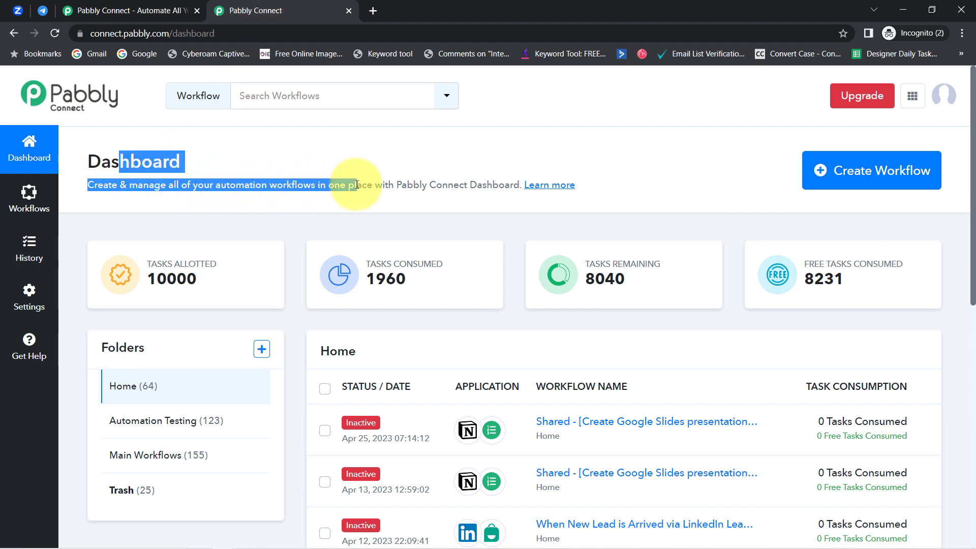
click(121, 4)
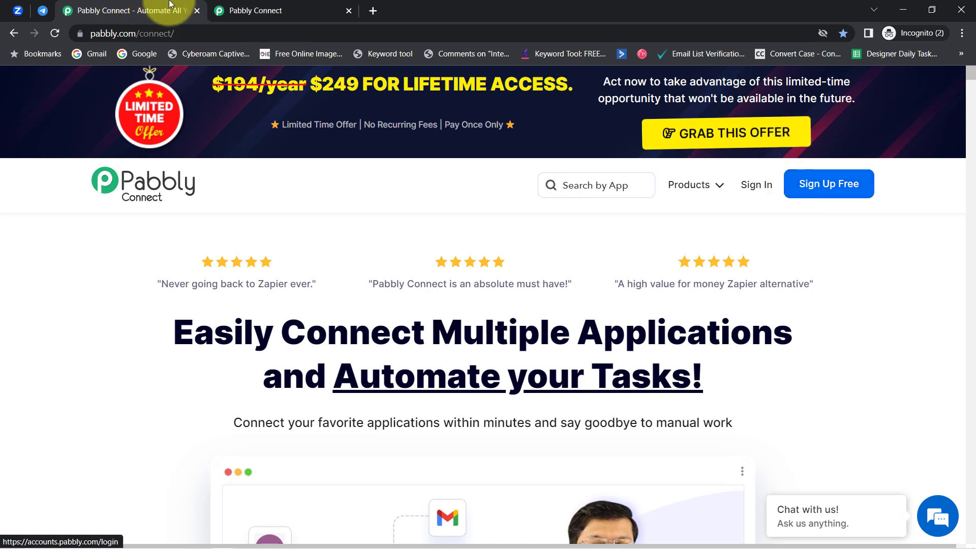
click(256, 10)
click(151, 161)
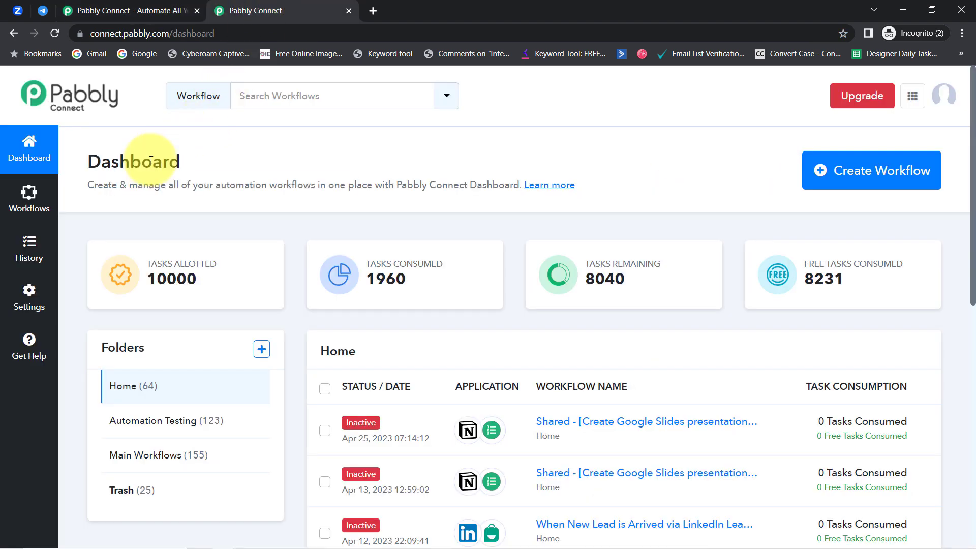
drag(112, 161, 185, 162)
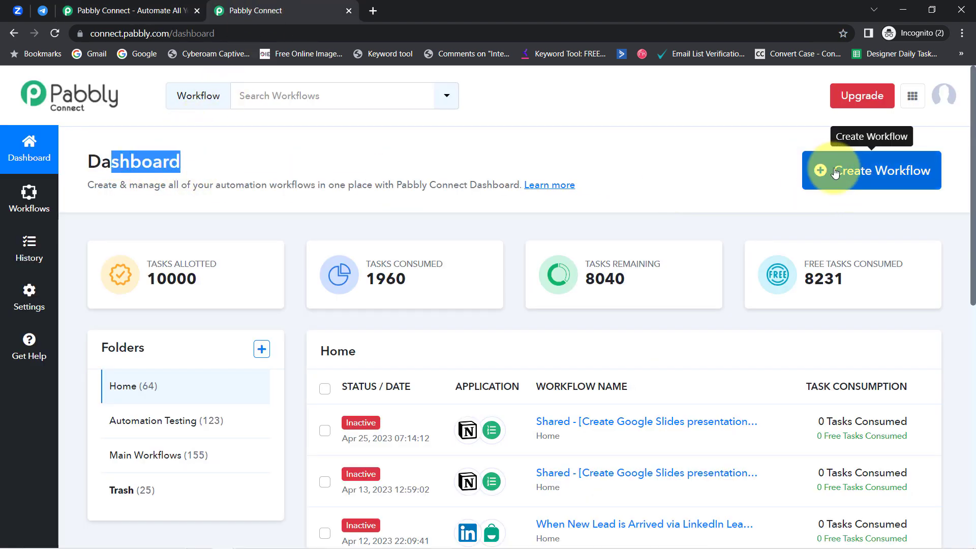
click(858, 174)
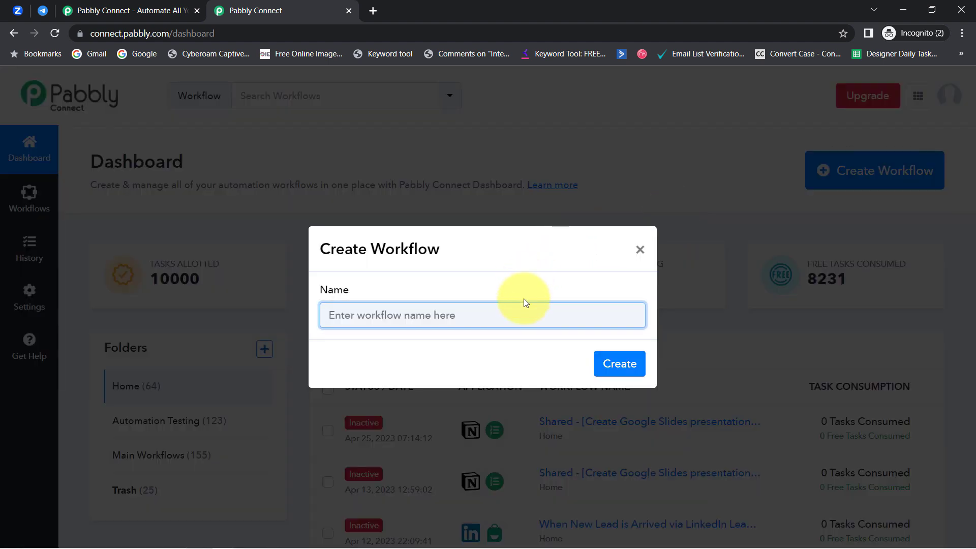
Step: Name the workflow 'Send Zoom Meeting Details on Telegram Automatically', replacing 'Updates' with 'Details', and create it
text(Send Zoom Meeting Updates on Telegram Automatically)
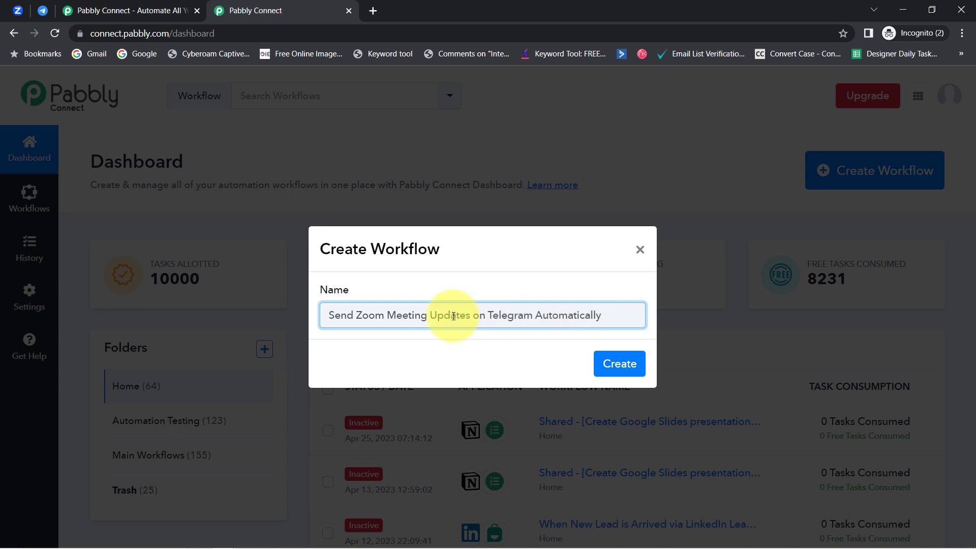
text(Details)
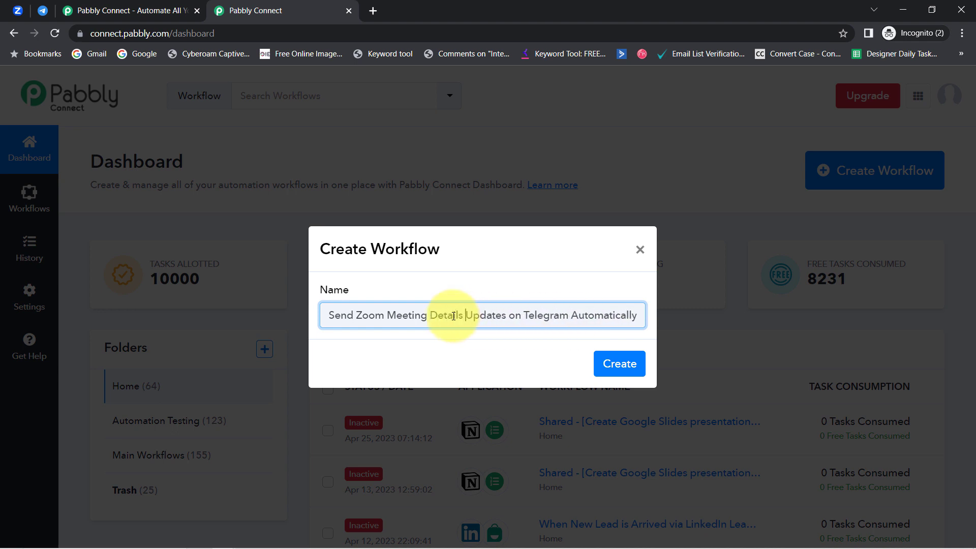
key(Delete)
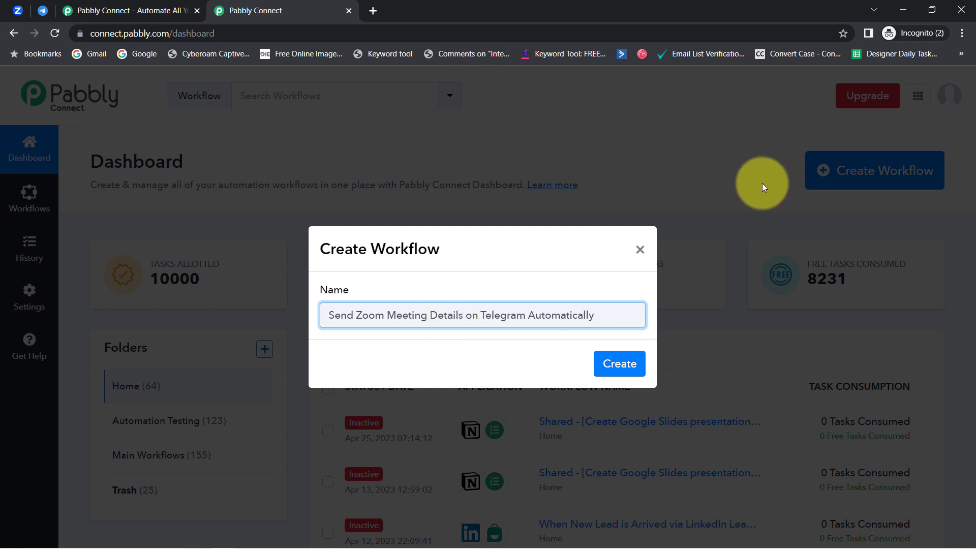
click(607, 374)
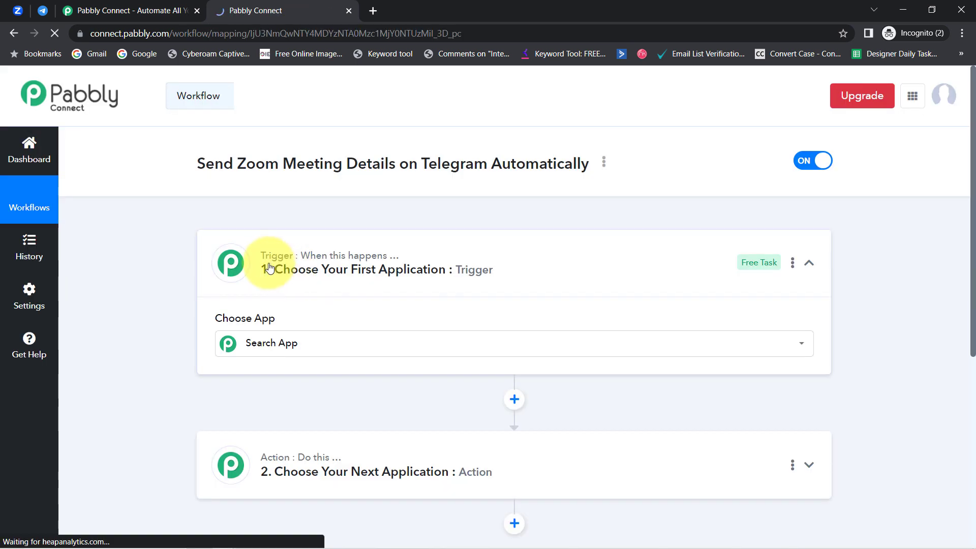
Step: Collapse the Trigger step's app chooser, then reopen it to show the trigger app list
mouse_move(262, 464)
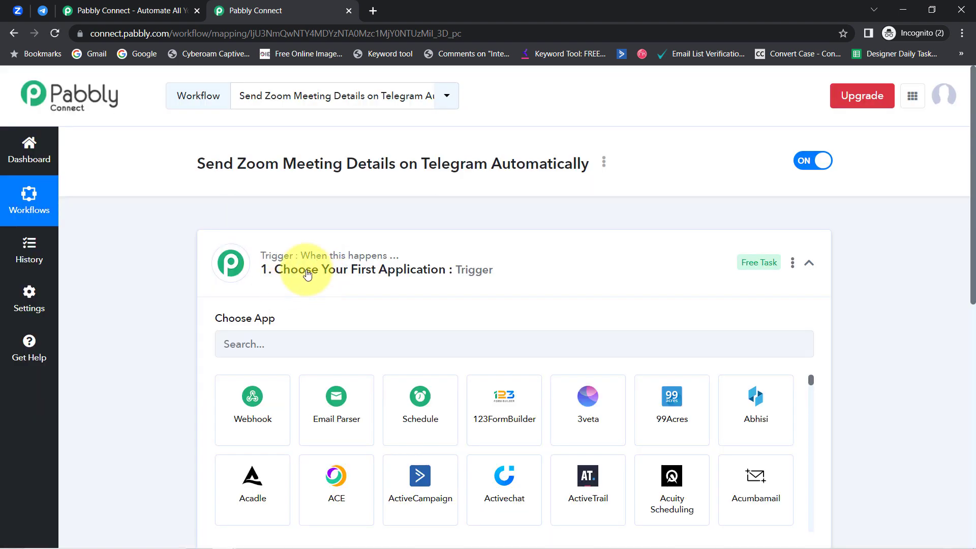
click(309, 273)
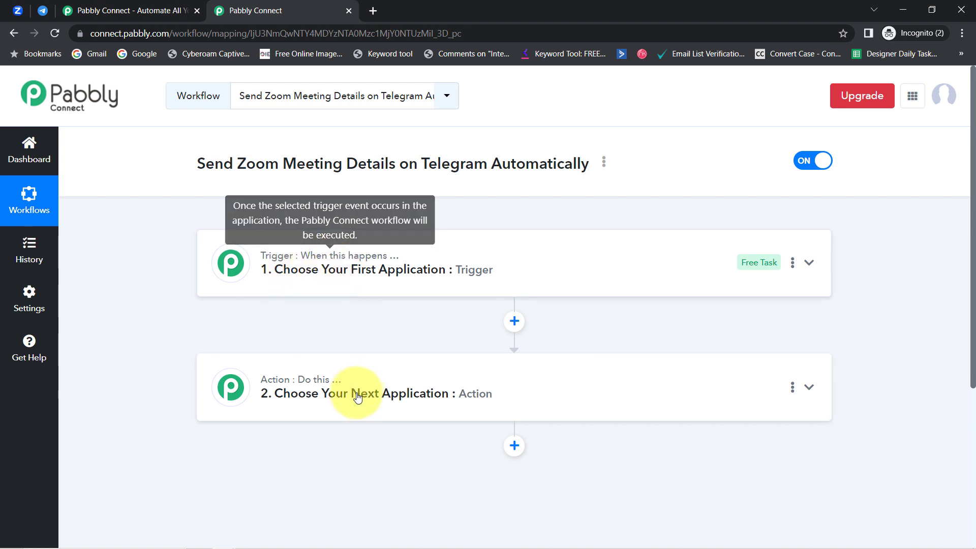
mouse_move(347, 405)
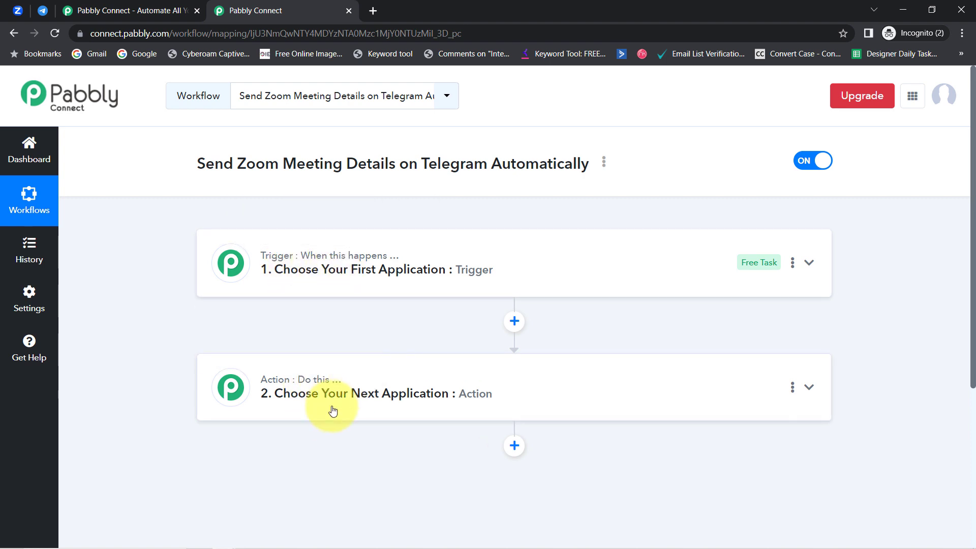
mouse_move(372, 278)
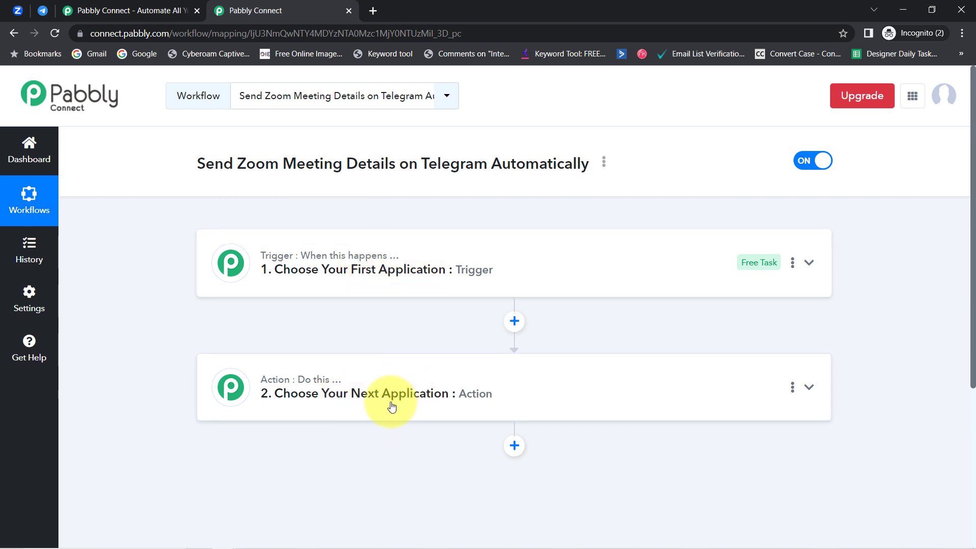
click(365, 292)
Step: Search 'zoom' and pick Zoom (Triggers) as the trigger app
drag(234, 163, 460, 163)
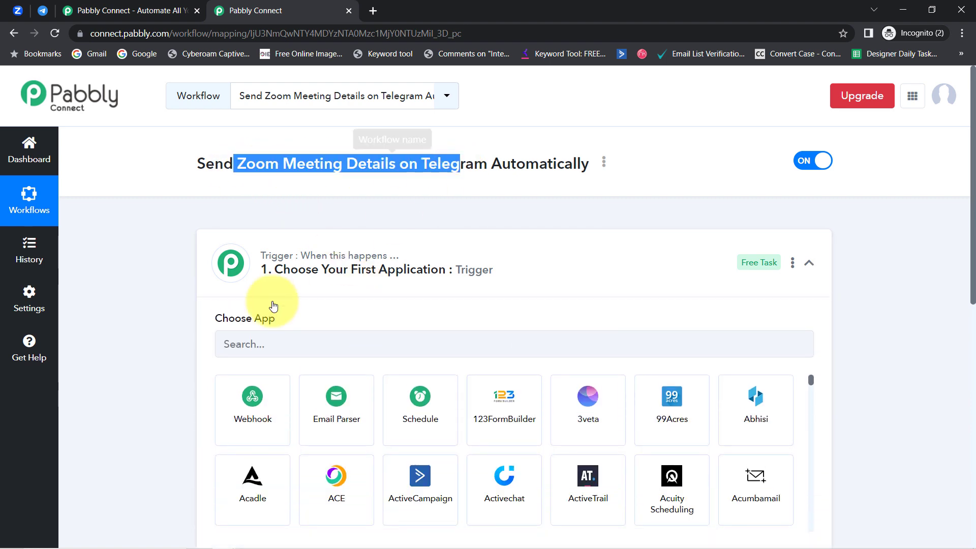
click(229, 346)
text(zoom)
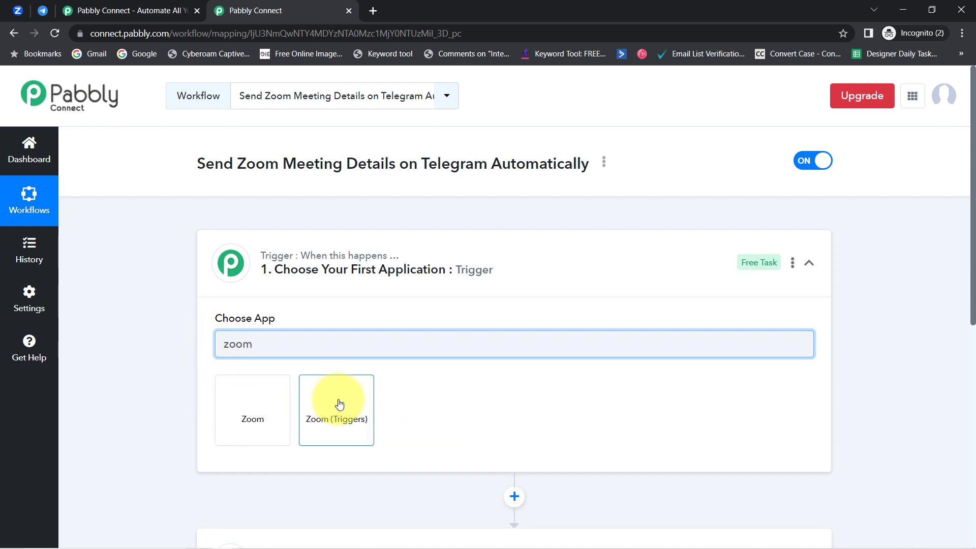
click(339, 404)
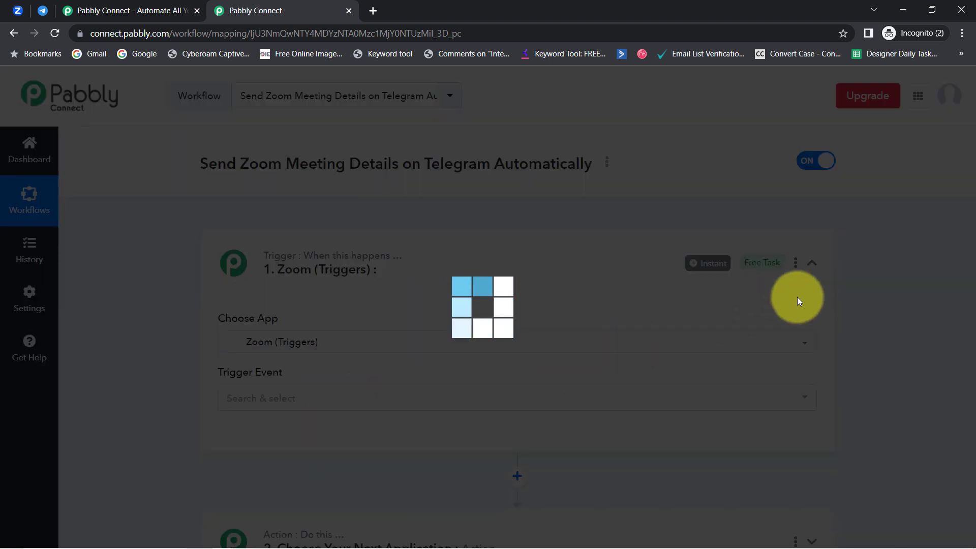
Step: Search 'tele' and pick Telegram Bot as the action app
scroll(972, 220, down, 5)
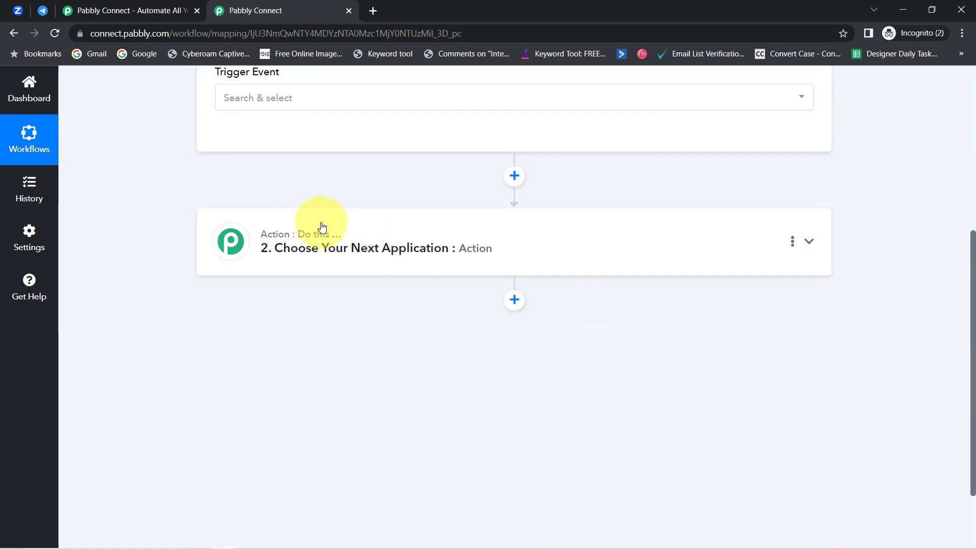
click(312, 252)
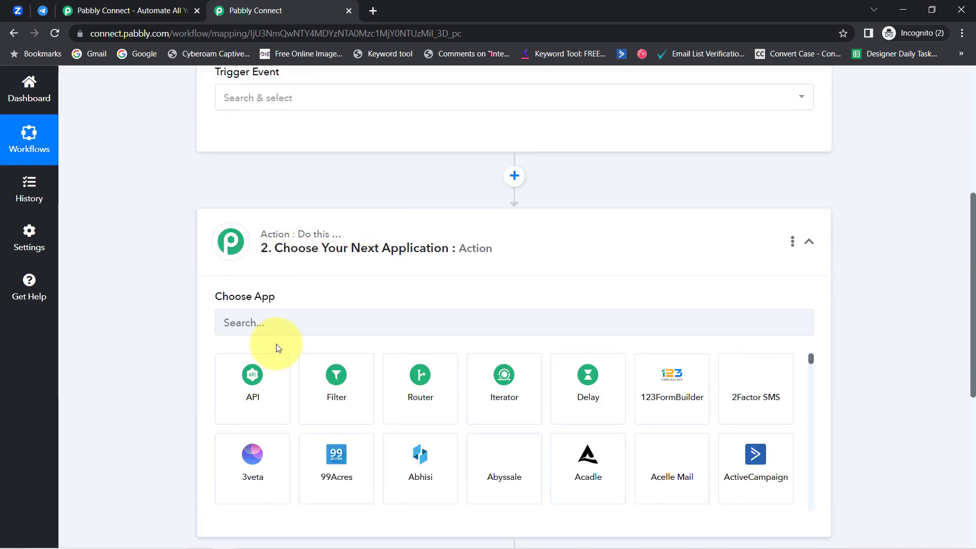
click(234, 320)
text(tele)
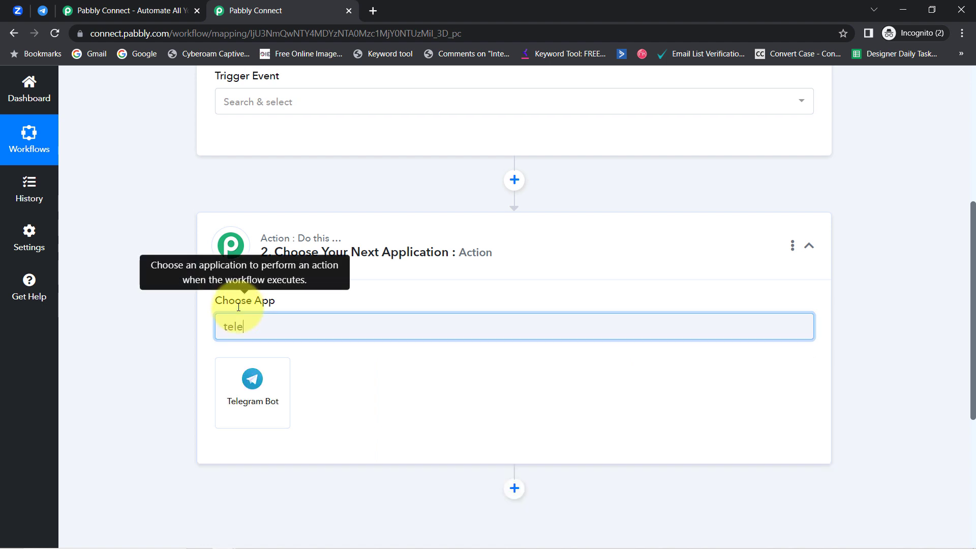
click(265, 420)
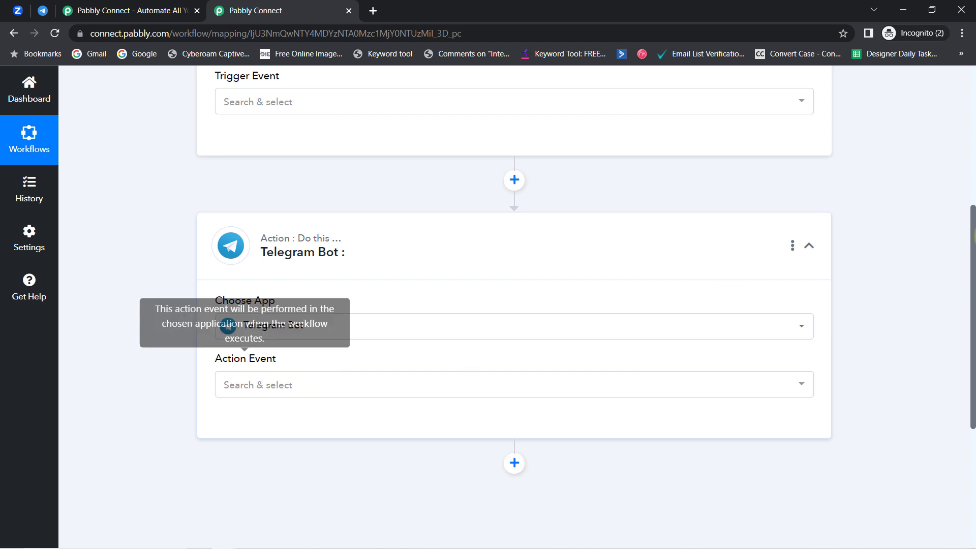
drag(974, 237, 955, 35)
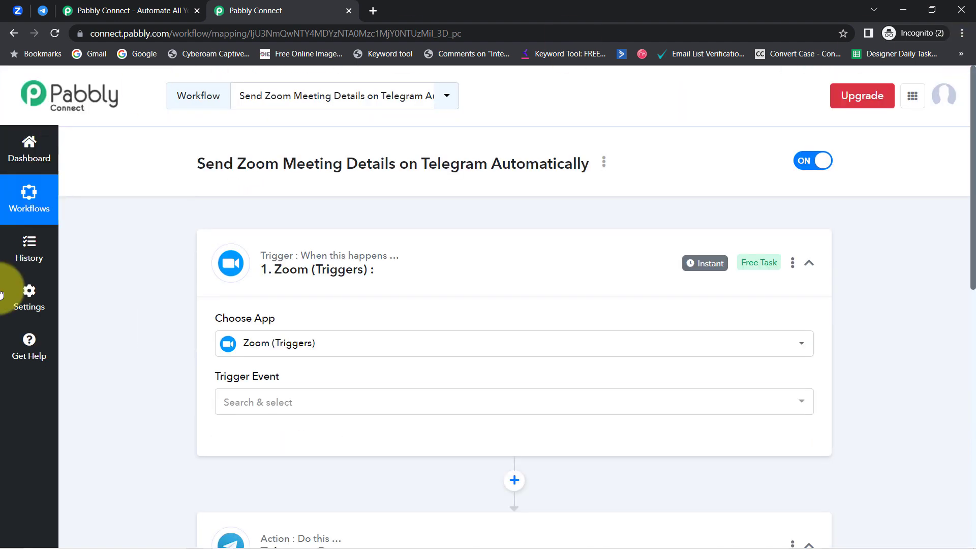
Step: Set the Zoom trigger event to Configure Webhook and start a new Zoom connection
click(246, 409)
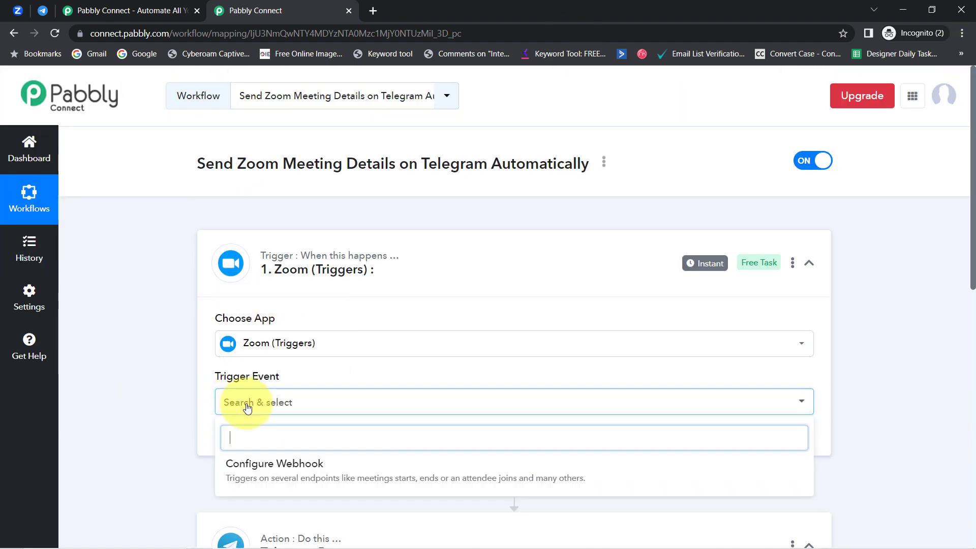
click(252, 463)
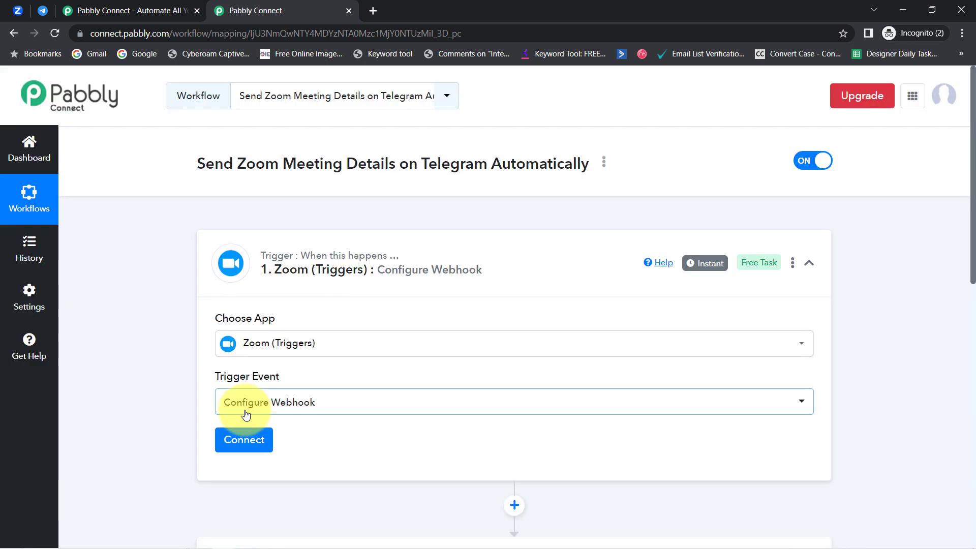
click(233, 449)
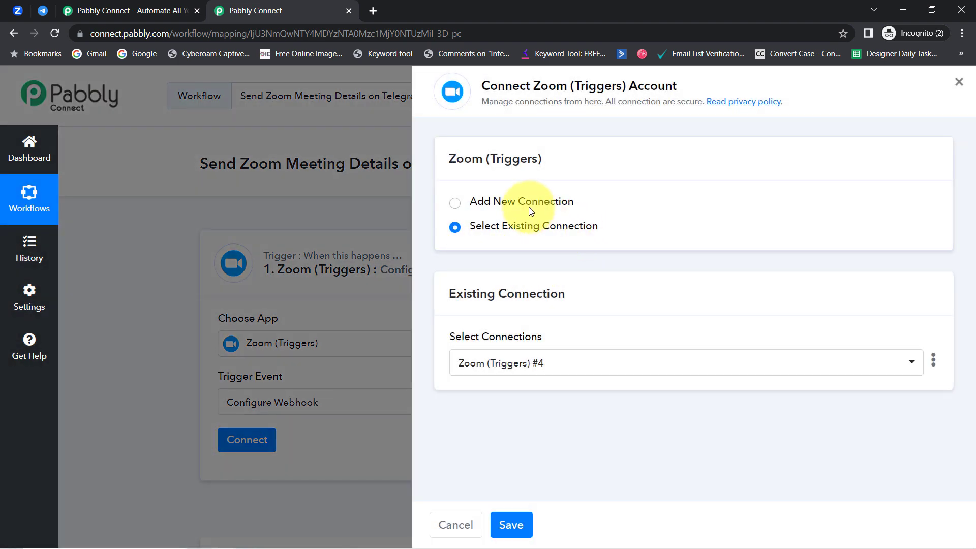
click(523, 205)
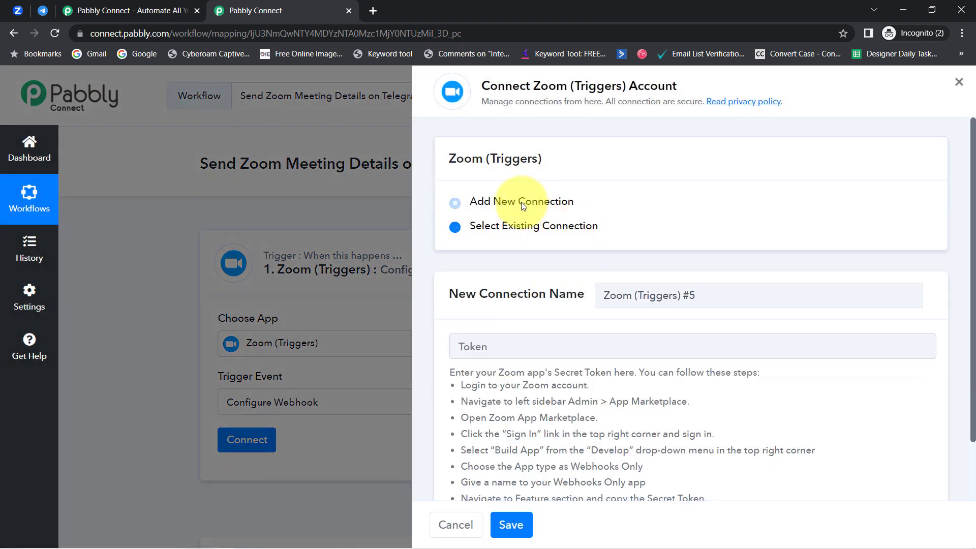
Step: Read through the secret token instructions, then switch to the Zoom web account tab
drag(447, 299, 523, 300)
drag(973, 209, 973, 258)
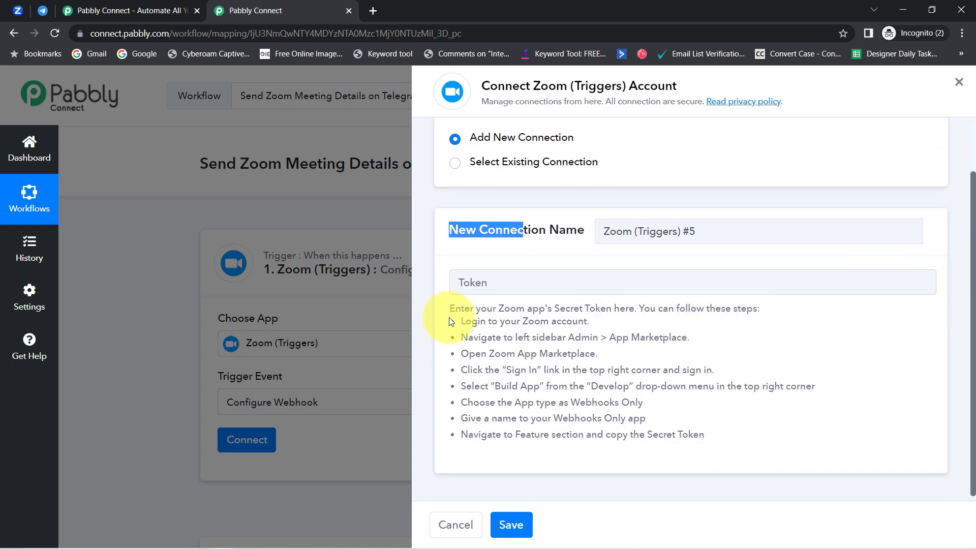
drag(471, 308, 635, 435)
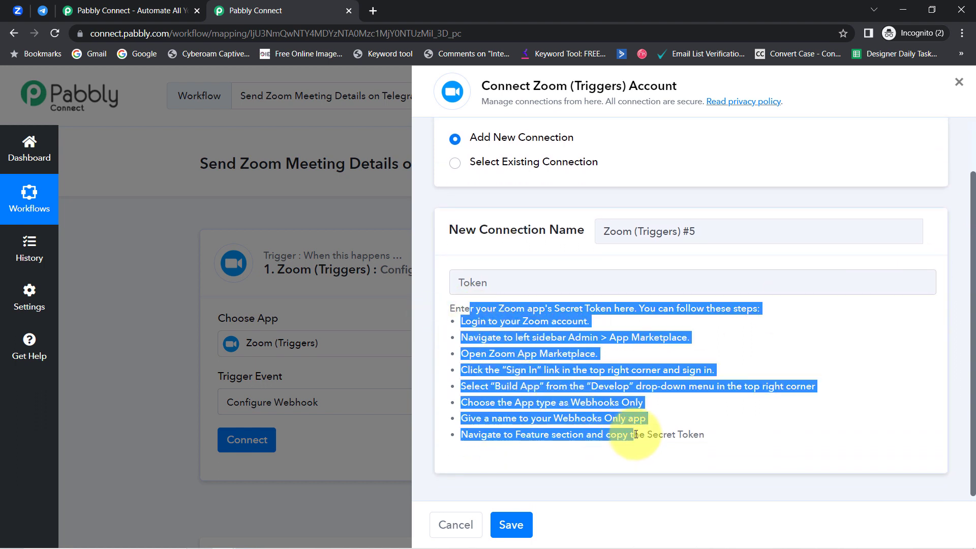
click(487, 319)
drag(472, 321, 590, 322)
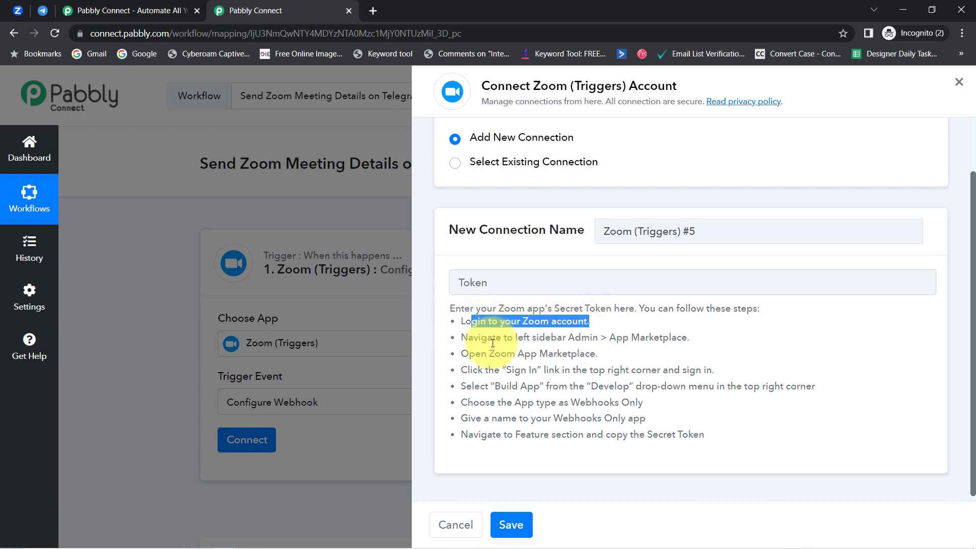
click(565, 343)
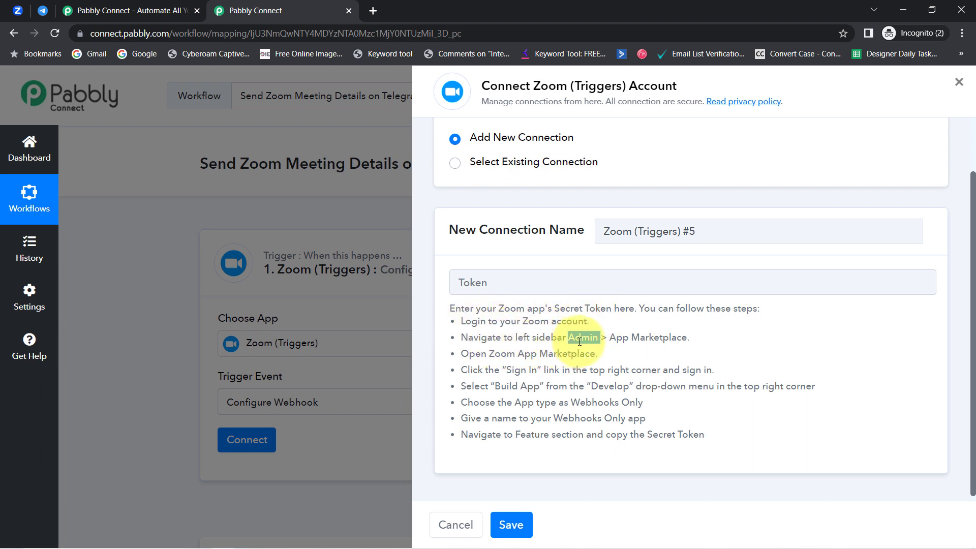
drag(609, 338, 675, 342)
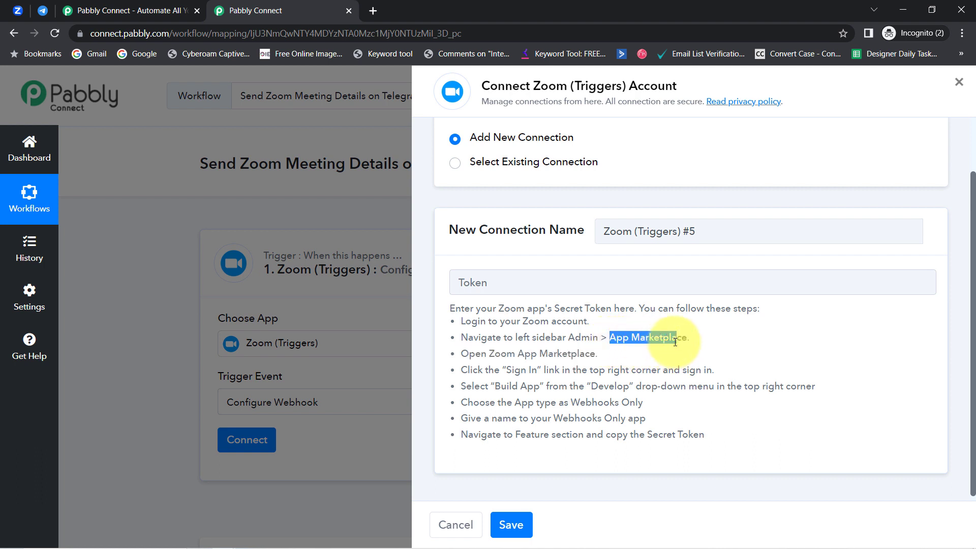
drag(468, 353, 572, 355)
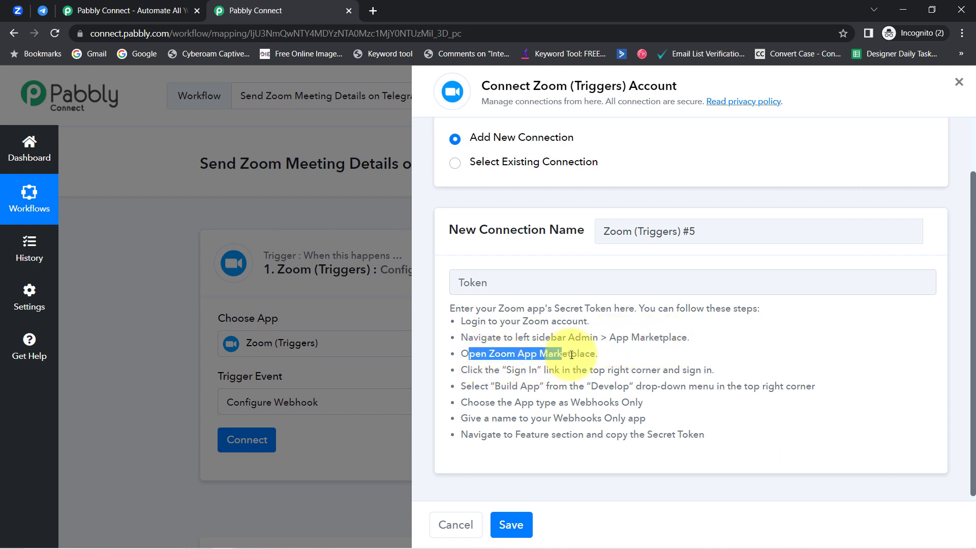
click(18, 10)
Step: From Admin > Advanced > App Marketplace, build a Webhook Only app named 'Connection with Telegram'
drag(206, 254, 66, 421)
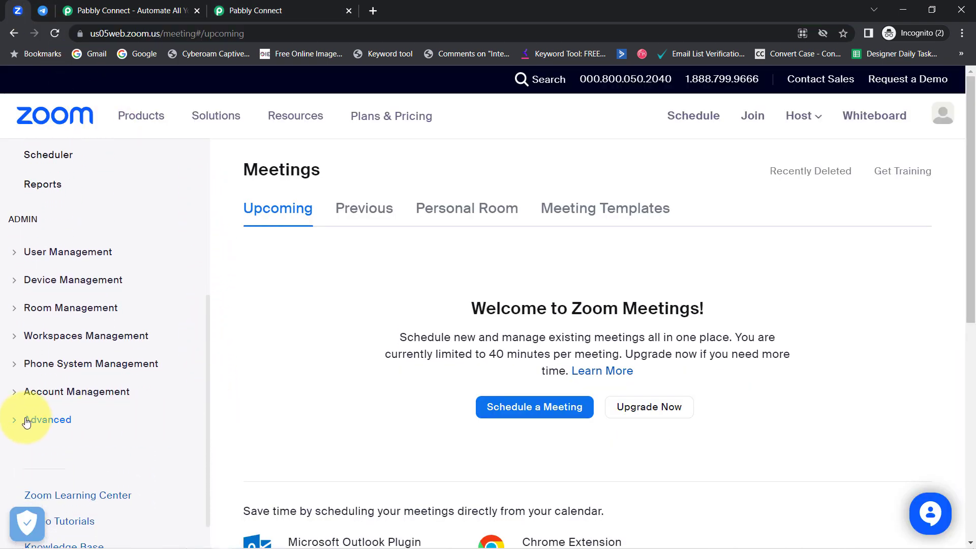
click(26, 422)
click(68, 448)
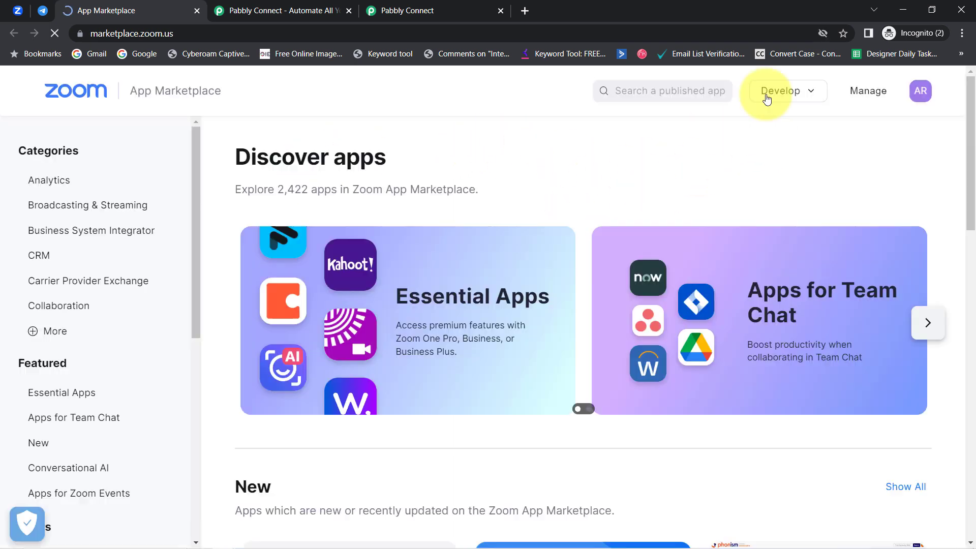
click(801, 97)
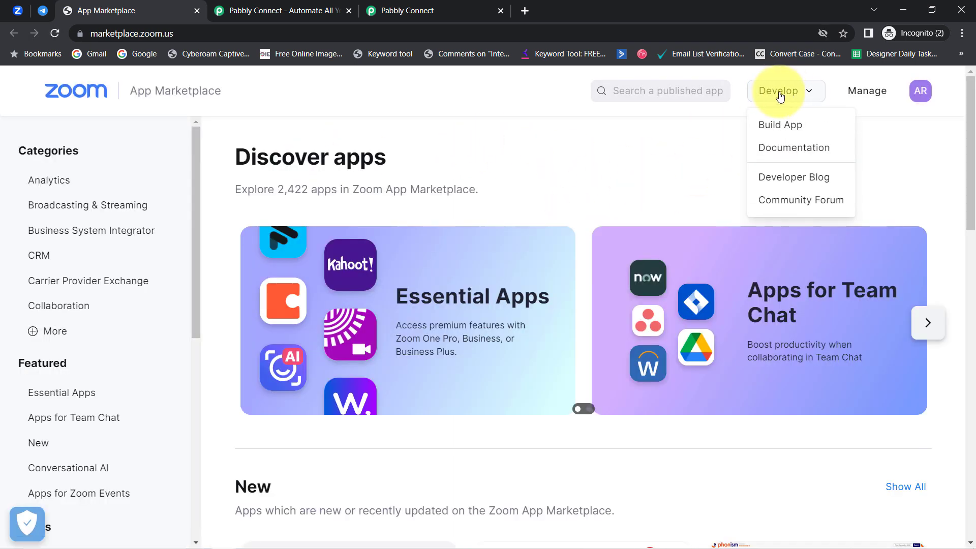
click(784, 127)
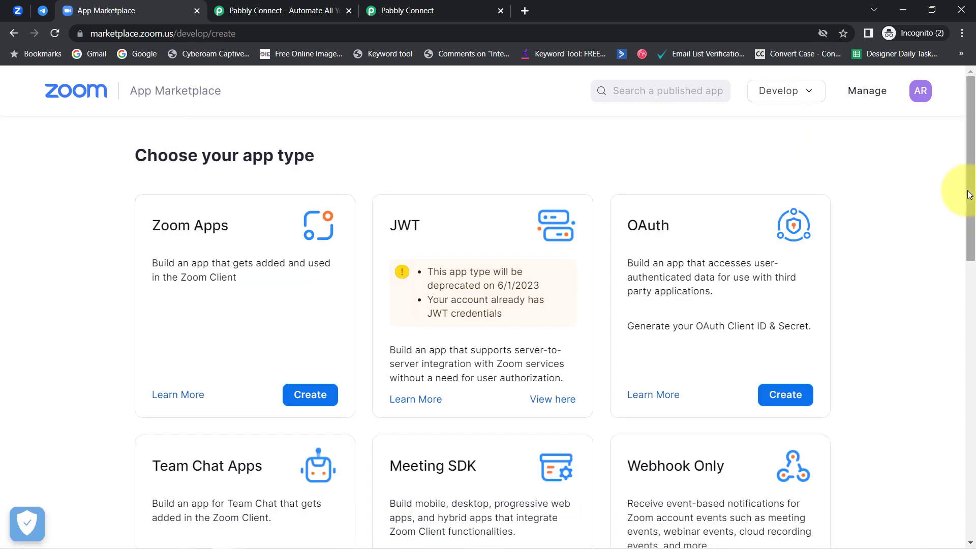
drag(965, 185, 965, 279)
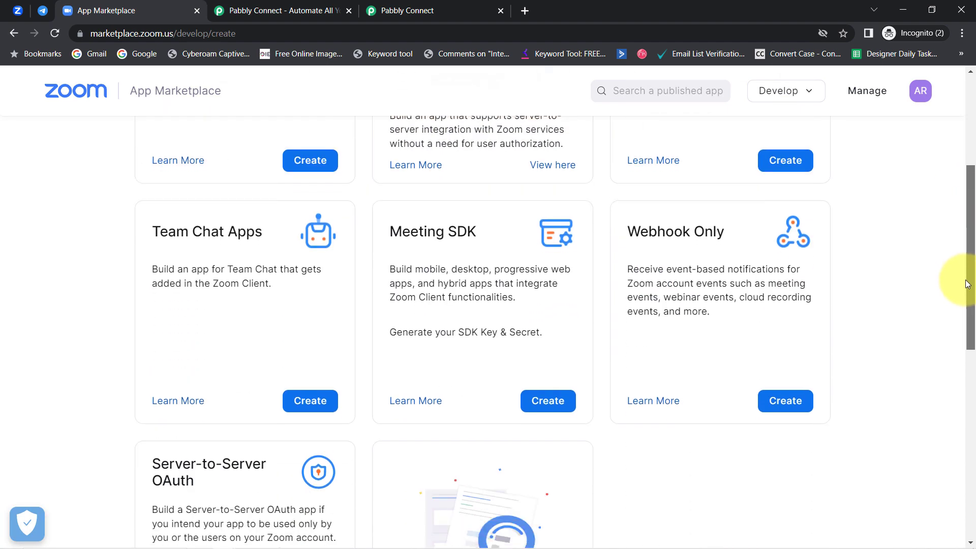
click(780, 400)
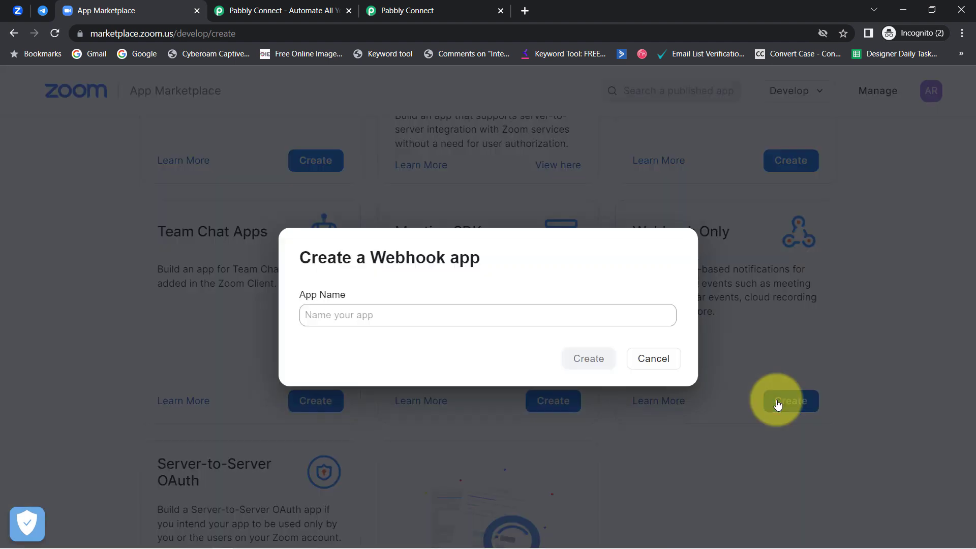
click(375, 312)
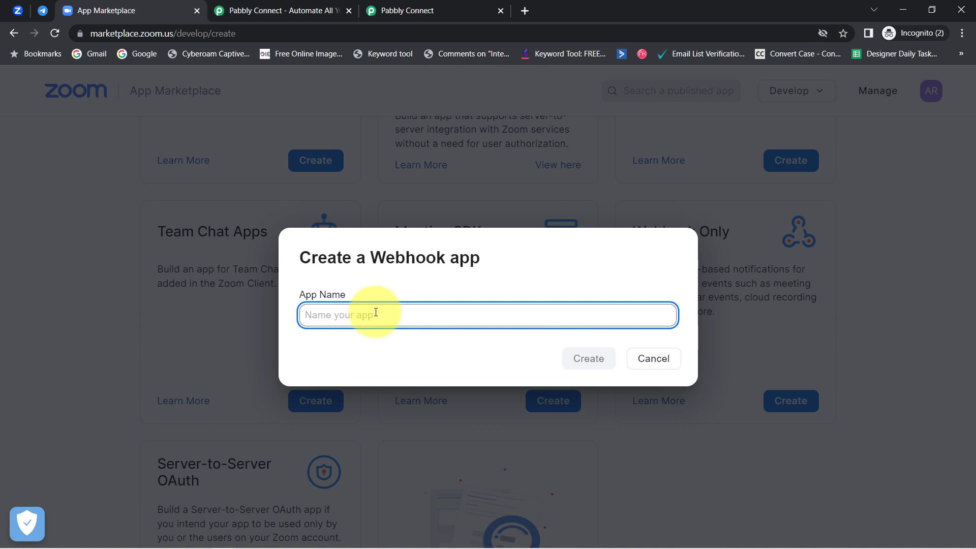
text(Connection with Telegram)
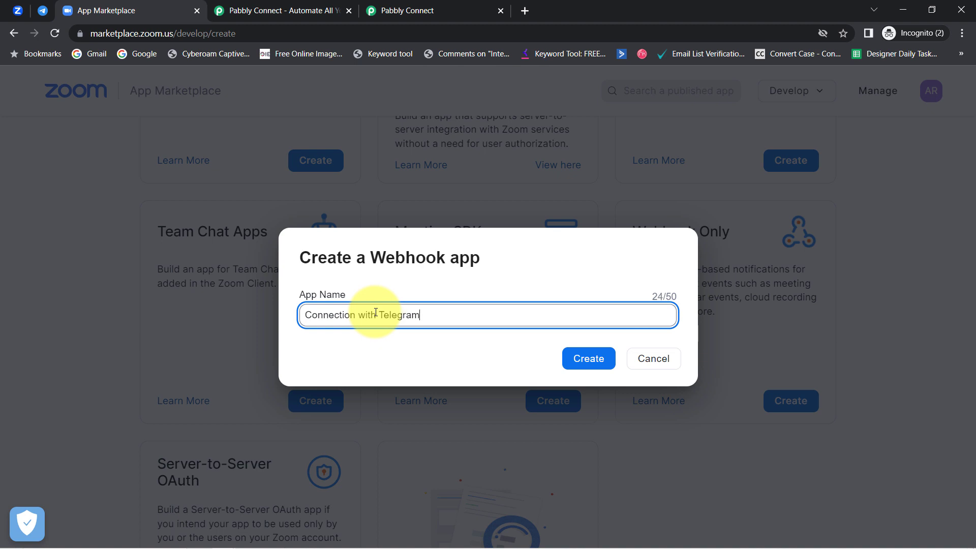
key(Return)
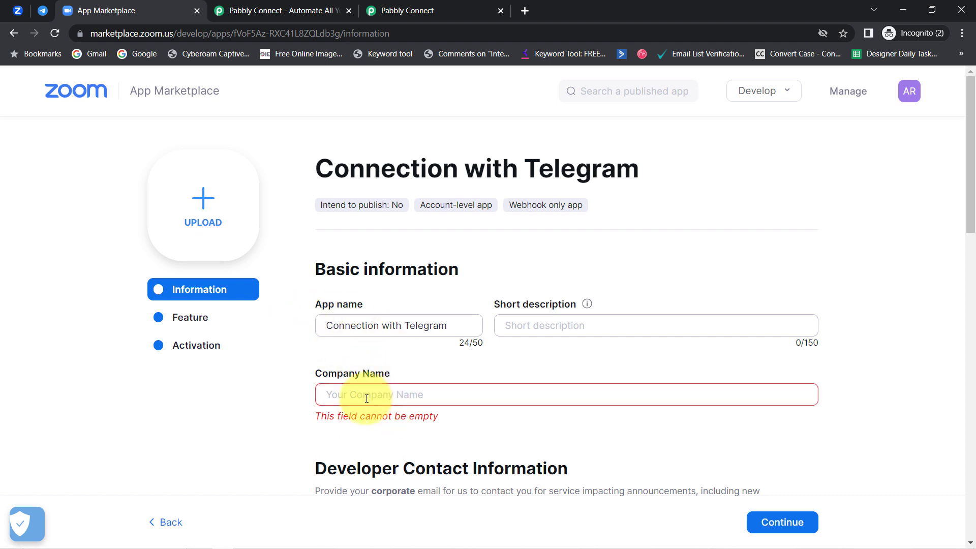
Step: Fill in the company name, developer name and developer email, then continue to Feature settings
click(366, 398)
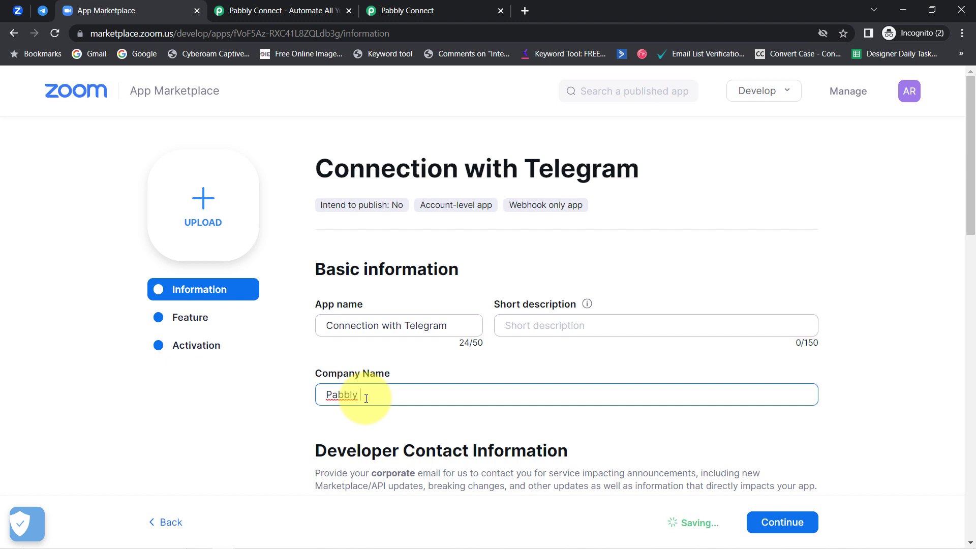
drag(972, 193, 960, 292)
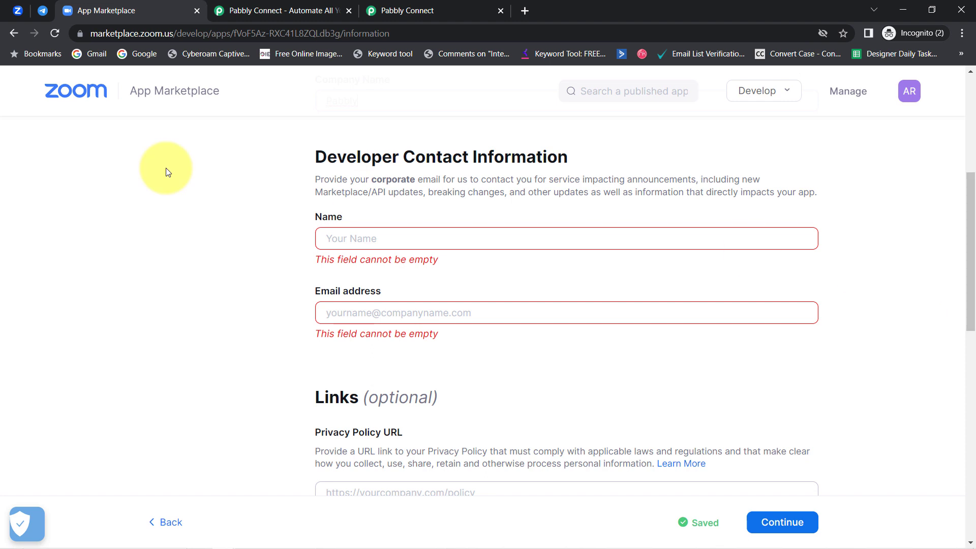
click(336, 243)
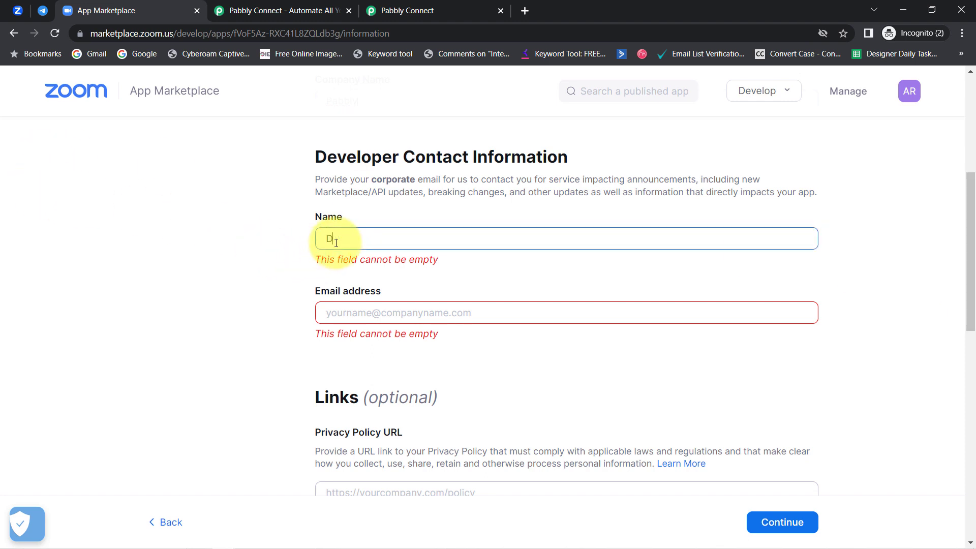
text(Demo User)
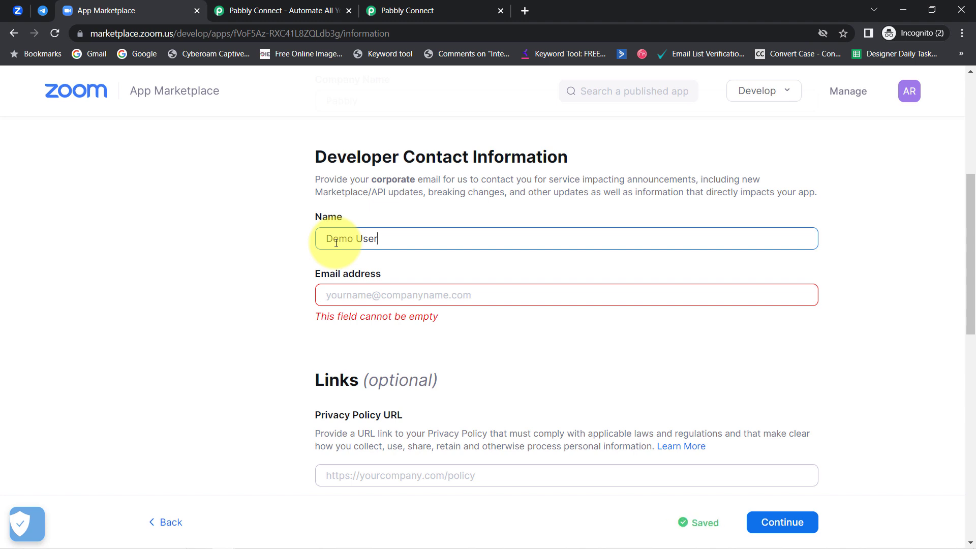
key(Tab)
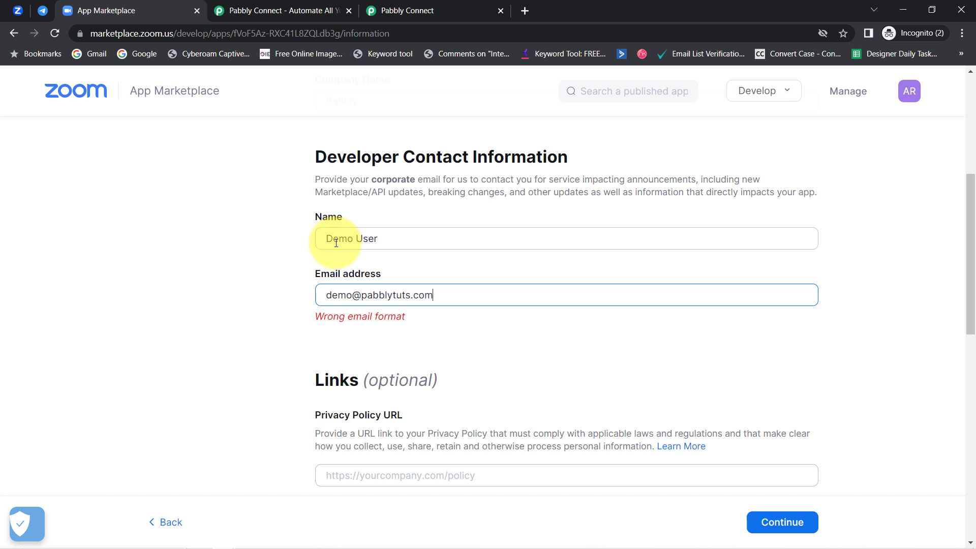
drag(974, 316, 974, 395)
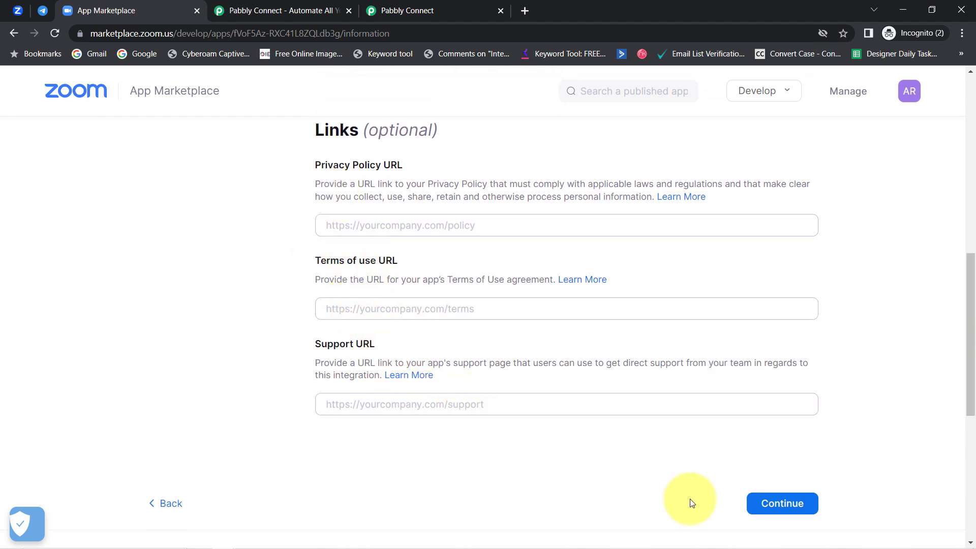
click(753, 503)
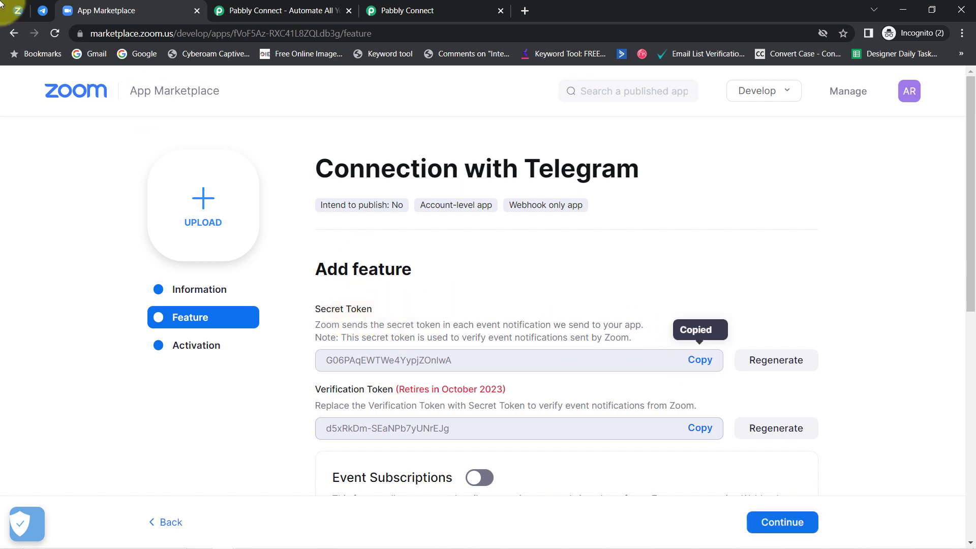
Step: Paste the copied Zoom secret token into Pabbly's Token field and save the connection
click(433, 9)
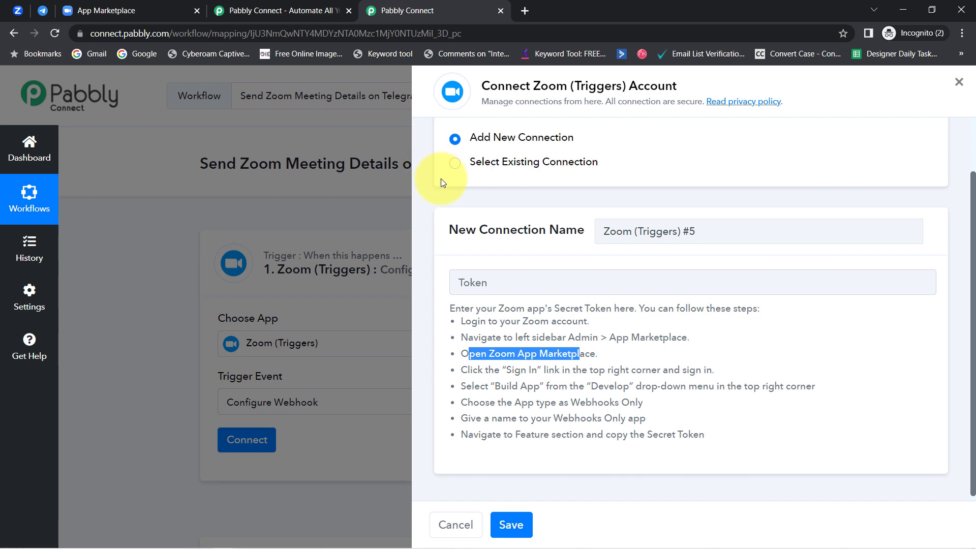
click(491, 289)
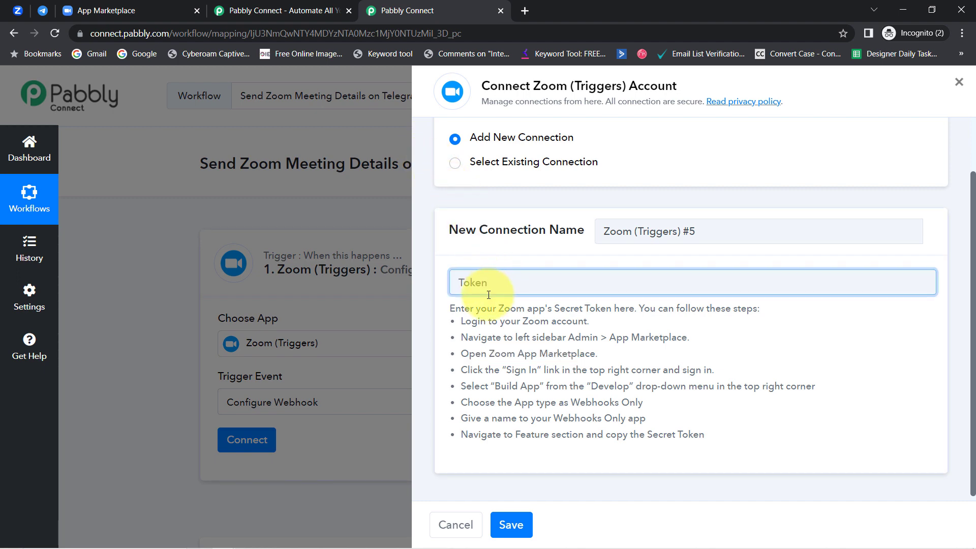
key(ctrl+v)
click(506, 525)
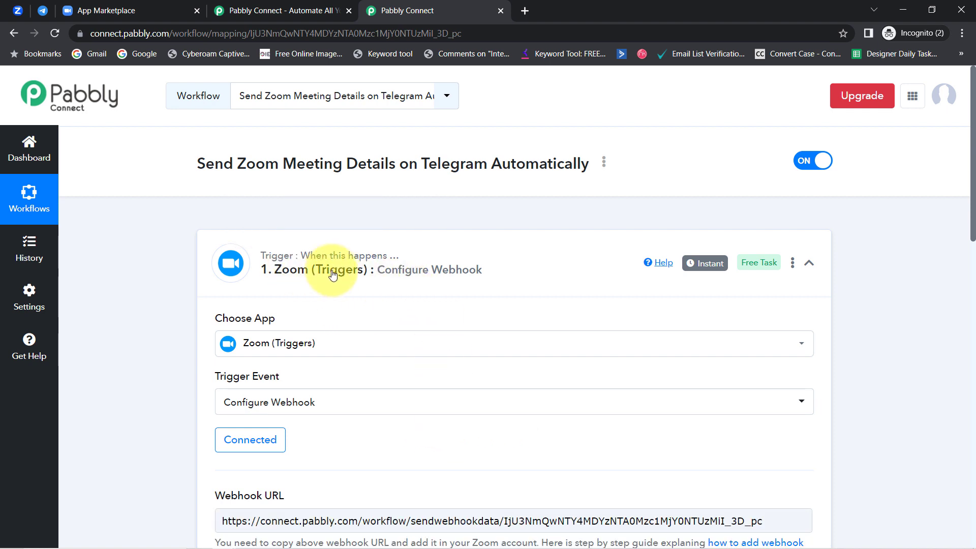
Step: Select the Zoom trigger's full Webhook URL and return to the Zoom app settings tab
drag(974, 170, 969, 268)
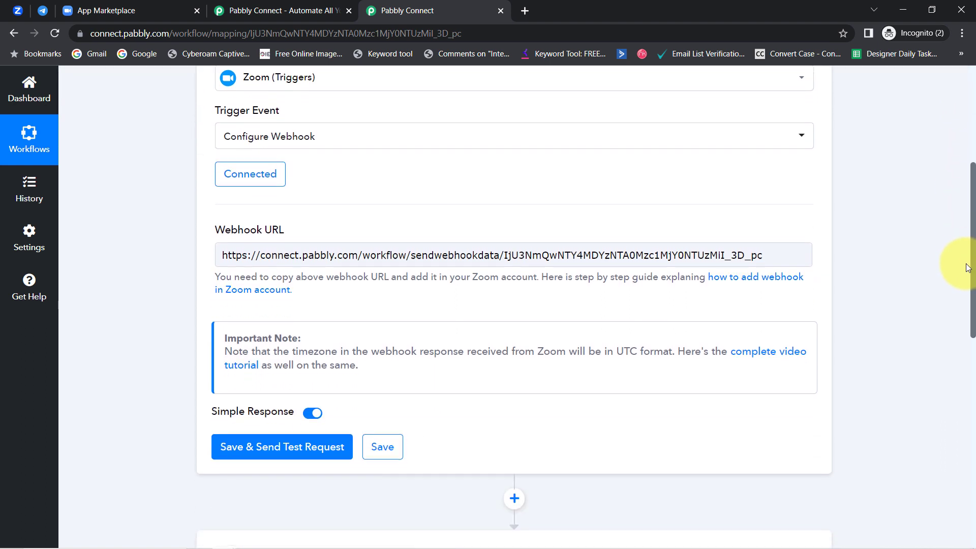
drag(770, 256, 132, 245)
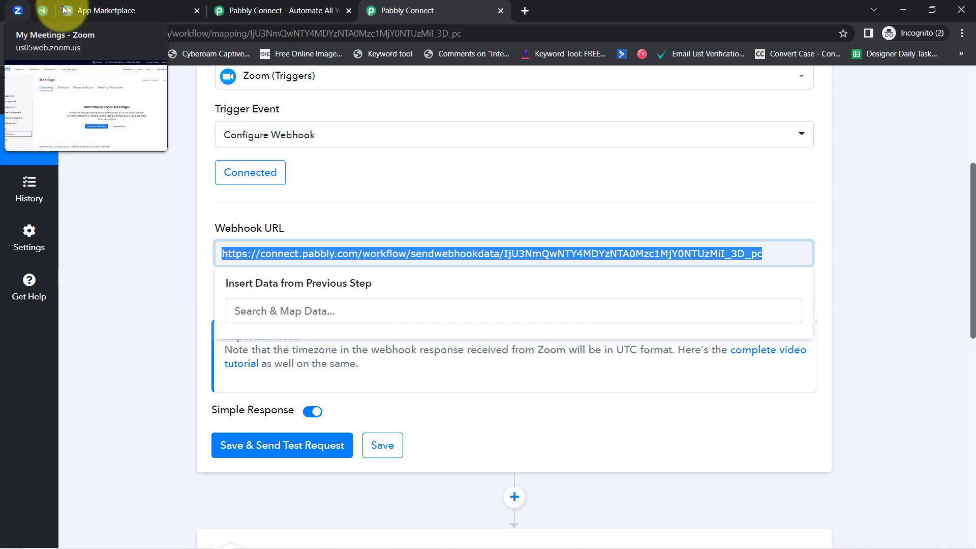
click(102, 11)
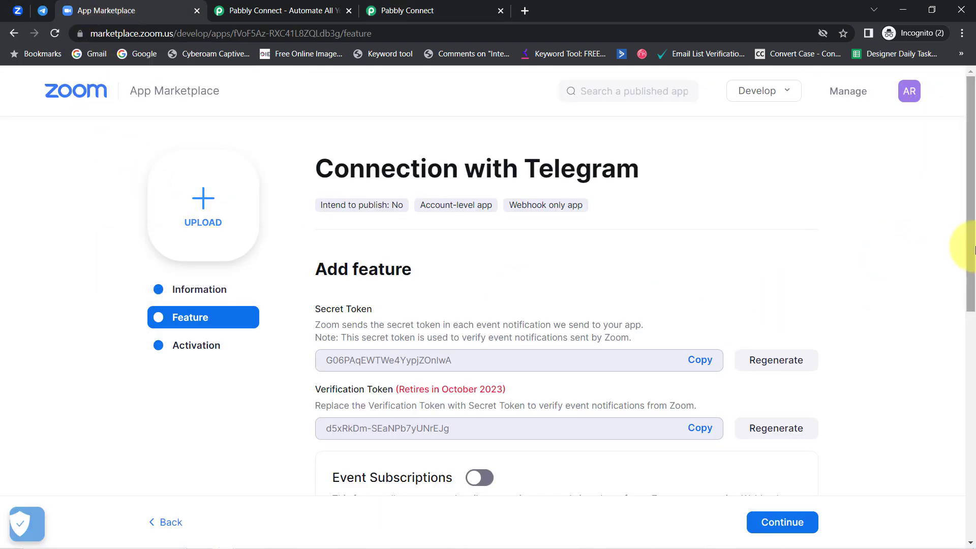
Step: Enable Event Subscriptions, add a subscription and paste the Pabbly webhook URL as endpoint
scroll(952, 283, down, 3)
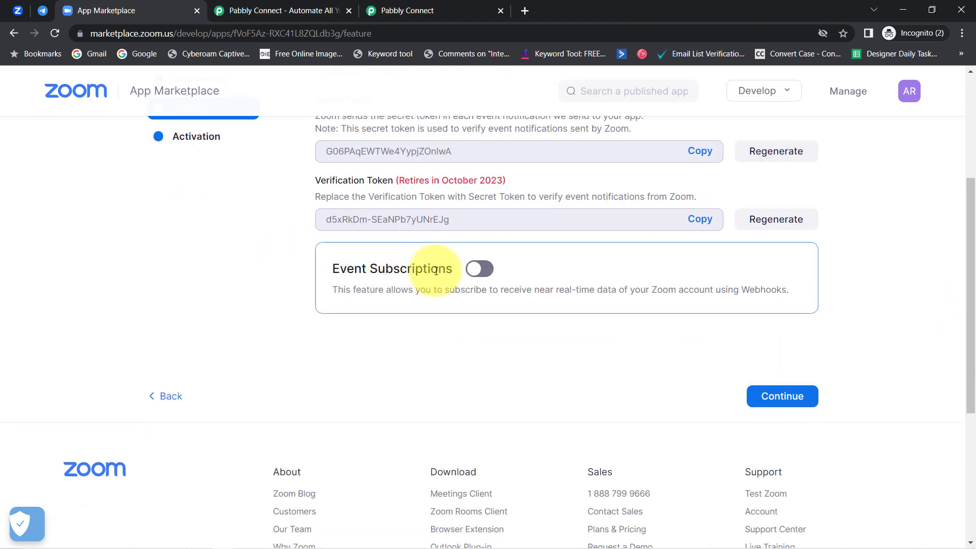
click(480, 269)
click(399, 397)
drag(961, 274, 962, 346)
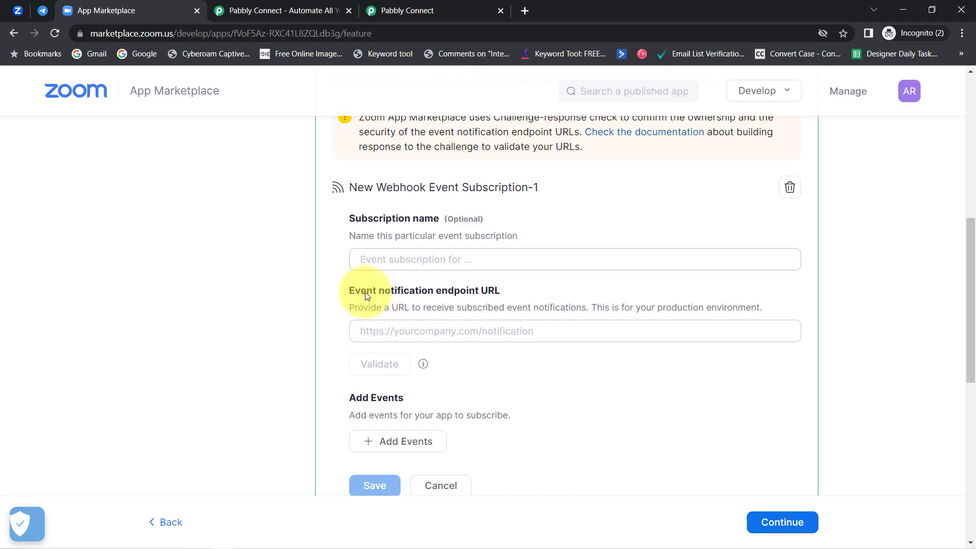
click(450, 332)
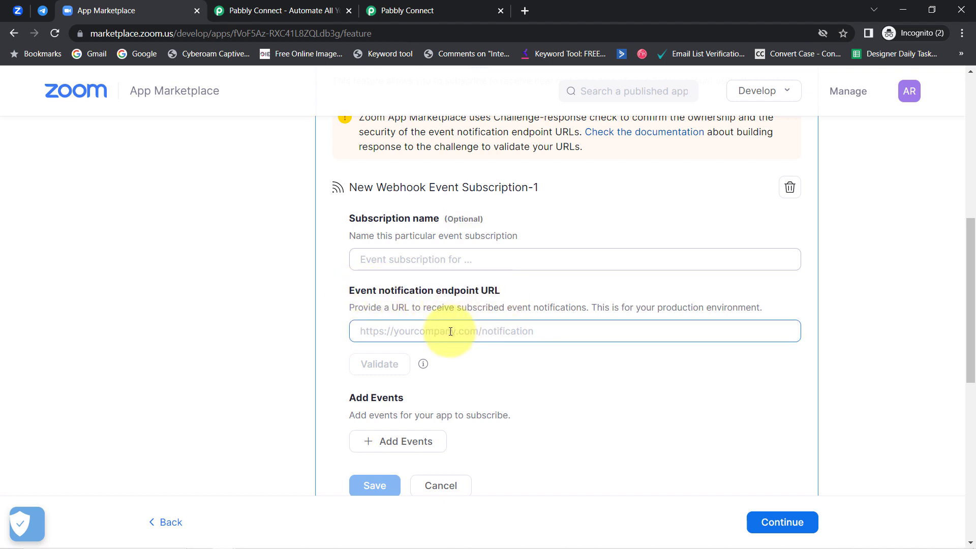
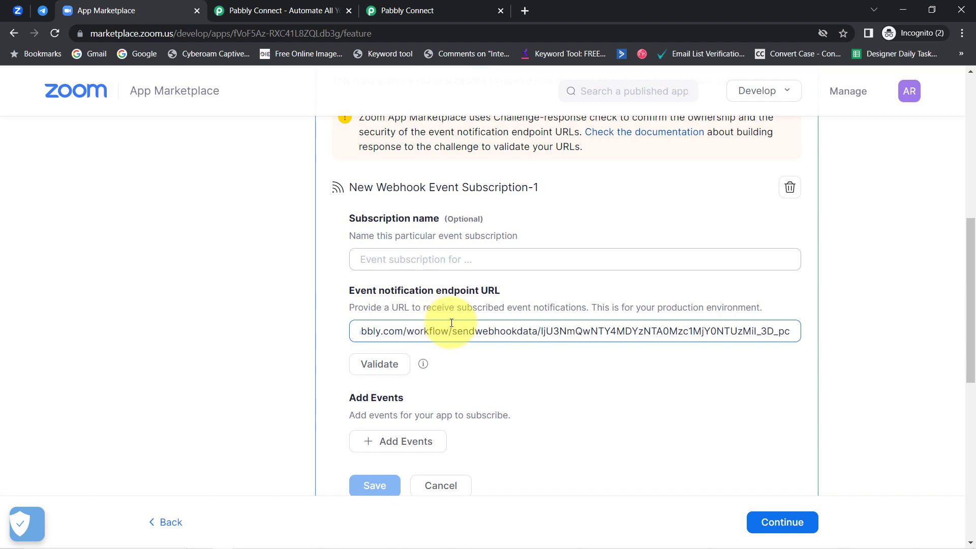
Step: Save the Pabbly trigger to await a test request, then validate the Zoom endpoint URL
mouse_move(424, 371)
click(334, 4)
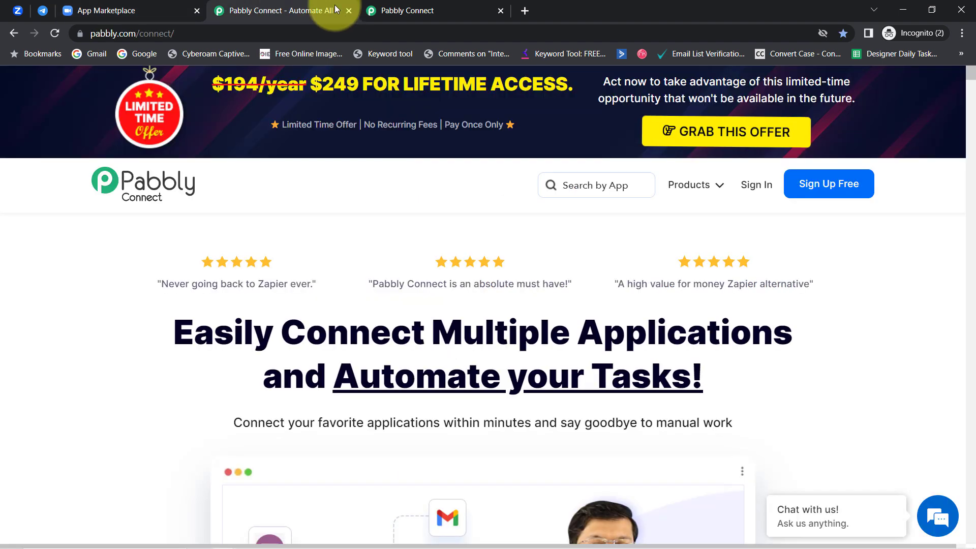
click(349, 10)
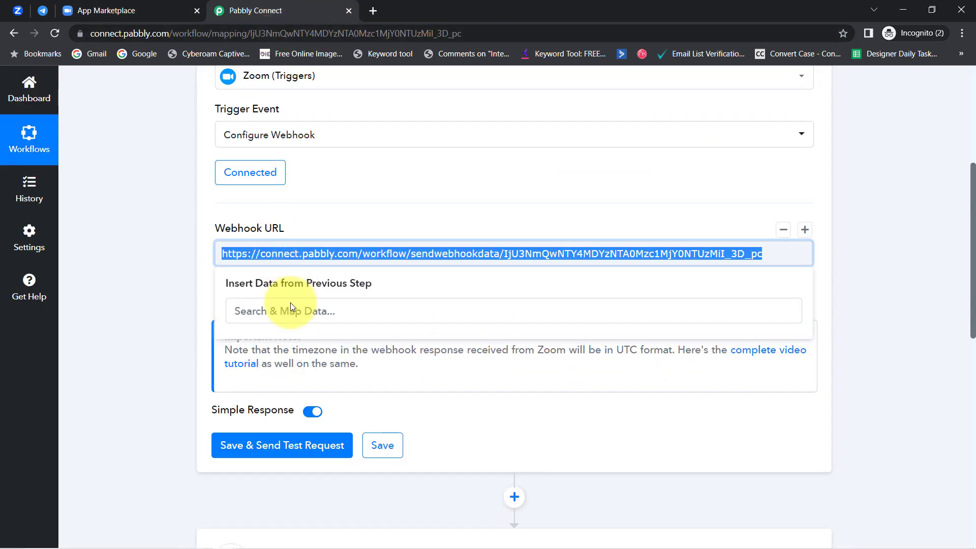
click(261, 443)
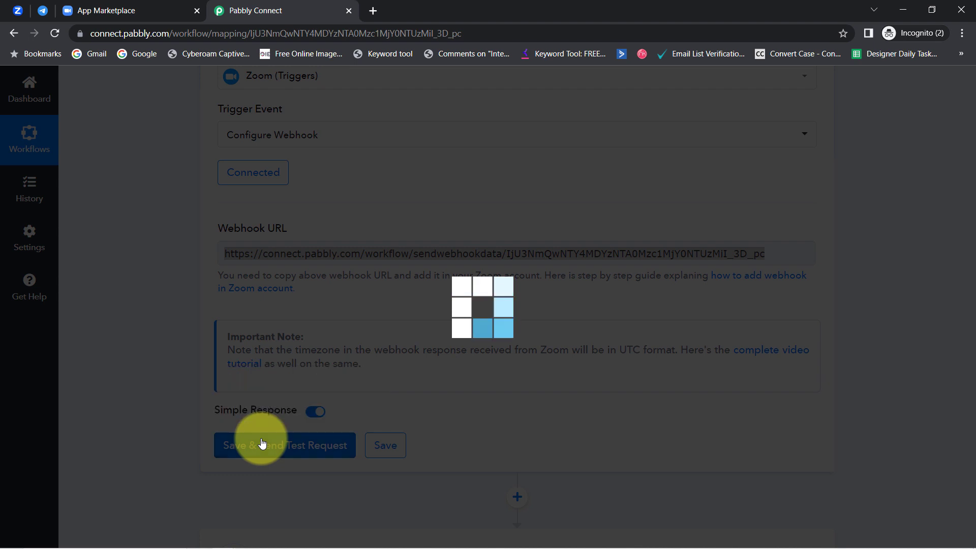
click(116, 4)
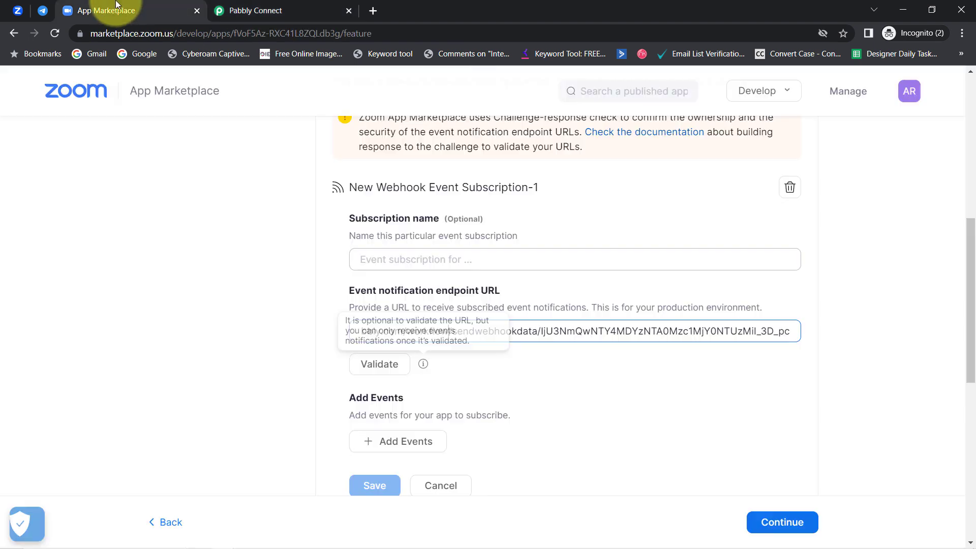
click(374, 375)
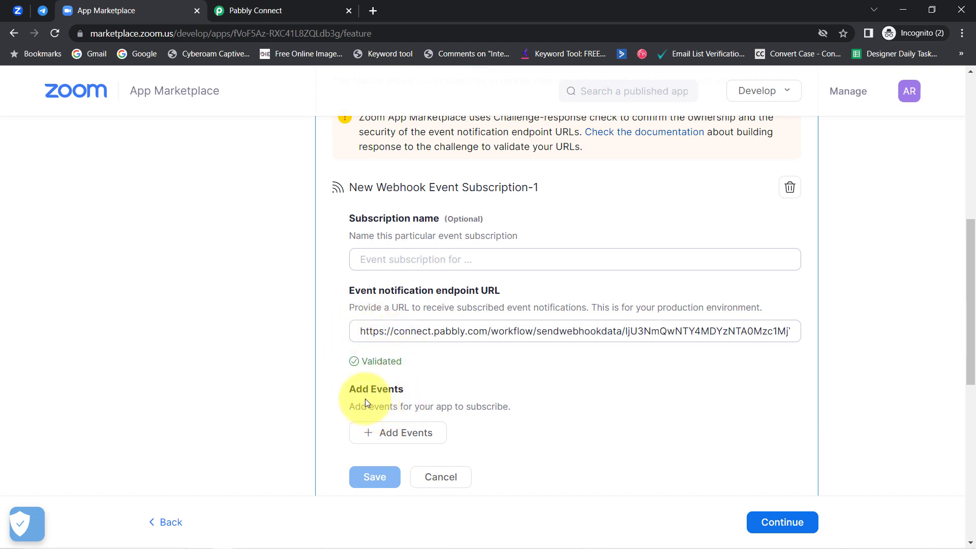
click(385, 439)
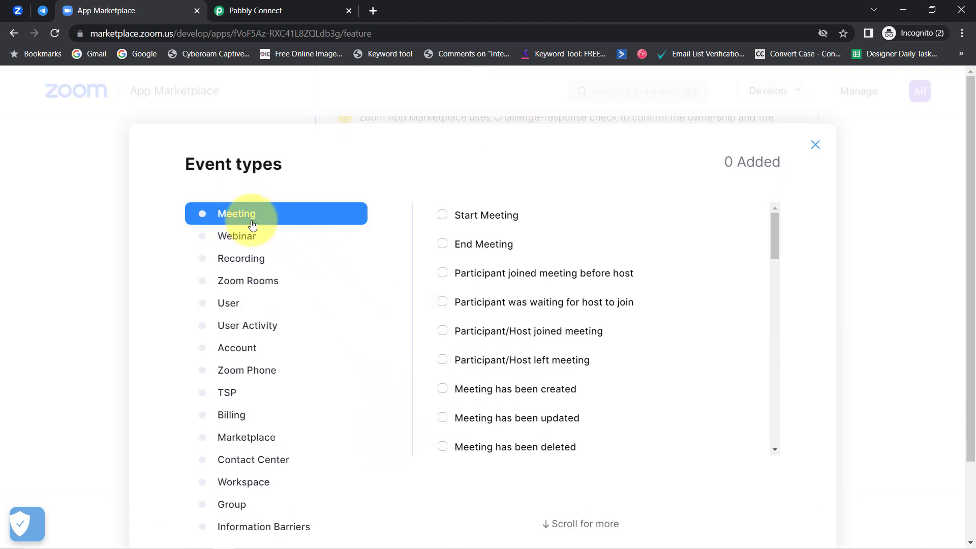
Step: Add one Meeting event, stay on the page when prompted, and save the webhook subscription
mouse_move(774, 237)
mouse_down()
mouse_move(772, 270)
mouse_move(766, 250)
mouse_up()
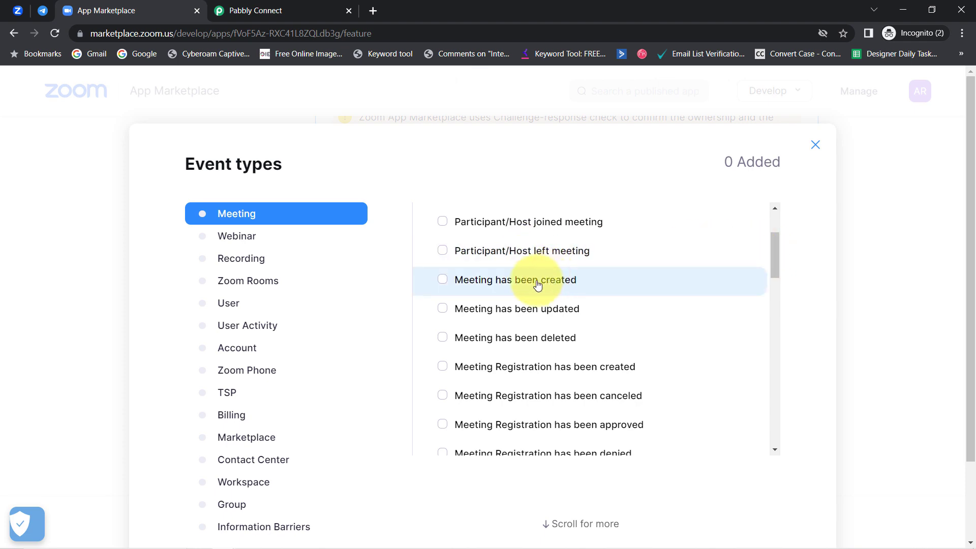
drag(968, 245, 960, 321)
click(747, 481)
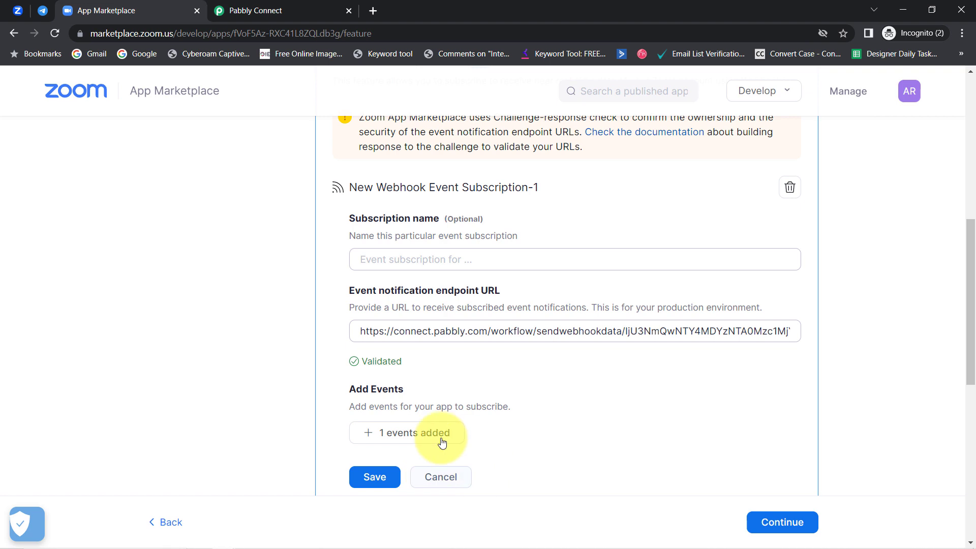
click(783, 523)
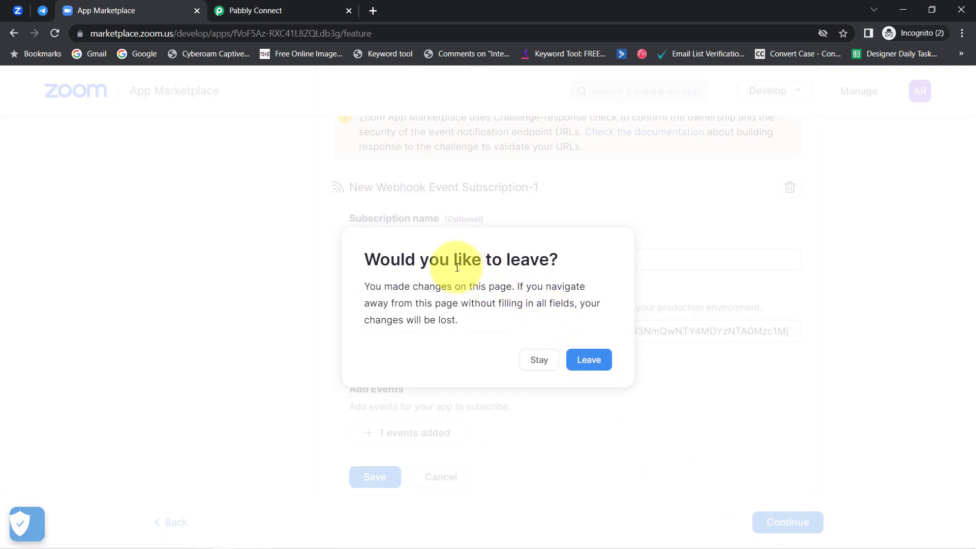
click(535, 364)
click(376, 479)
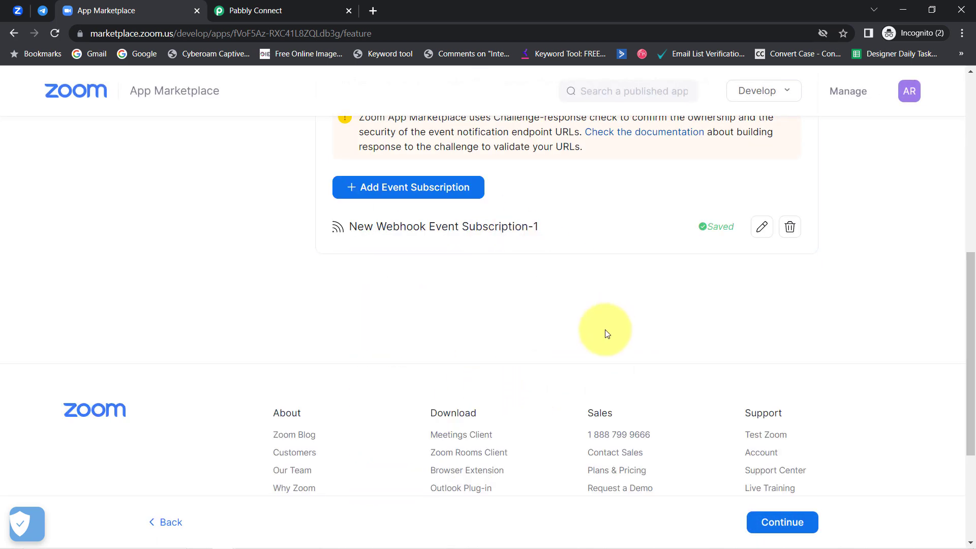
scroll(968, 294, up, 3)
Step: Activate the Connection with Telegram app in Zoom, confirm it is activated, and return to Pabbly Connect
scroll(962, 300, down, 2)
scroll(962, 300, down, 2)
click(794, 318)
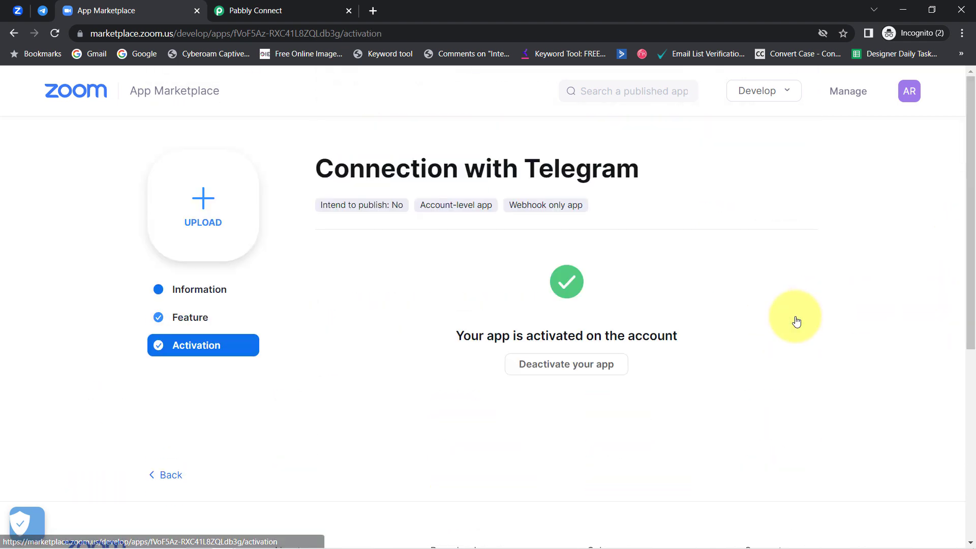
drag(483, 337, 645, 331)
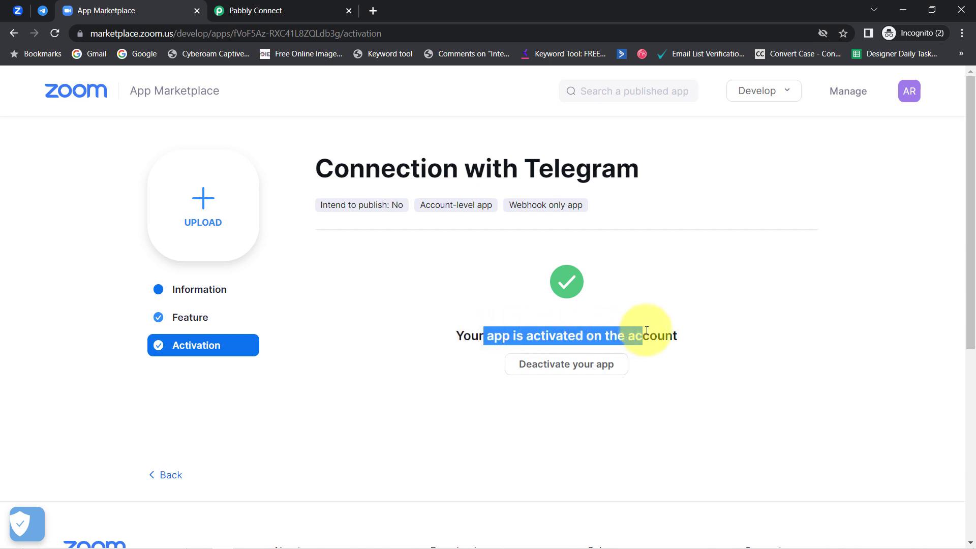
drag(349, 168, 589, 170)
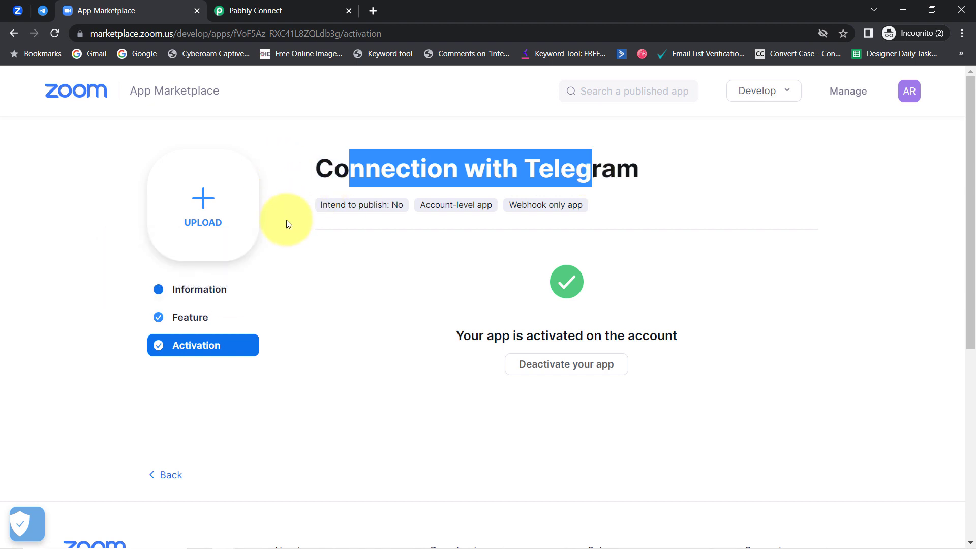
click(239, 10)
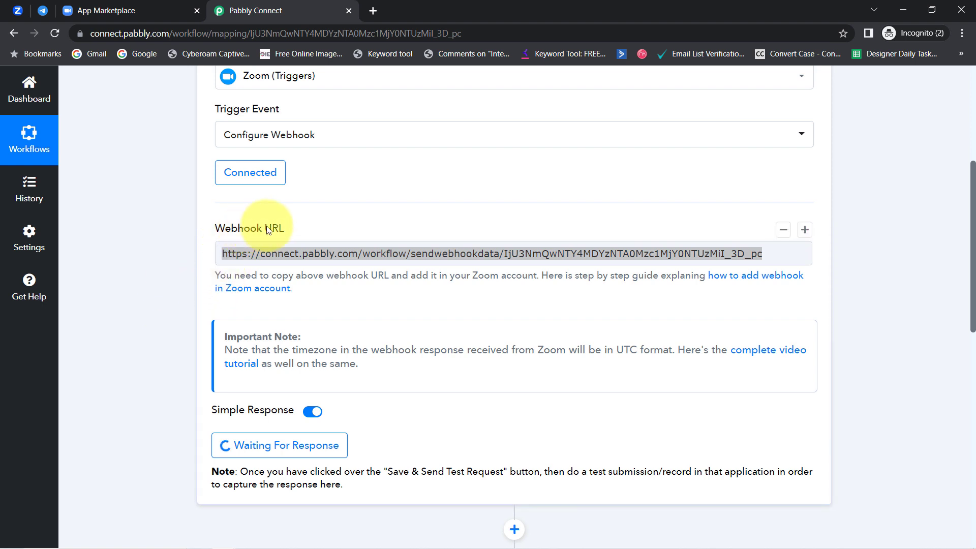
Step: Scroll past the waiting Zoom trigger to the Telegram Bot action, then go to Zoom's Meetings page
drag(973, 242, 967, 300)
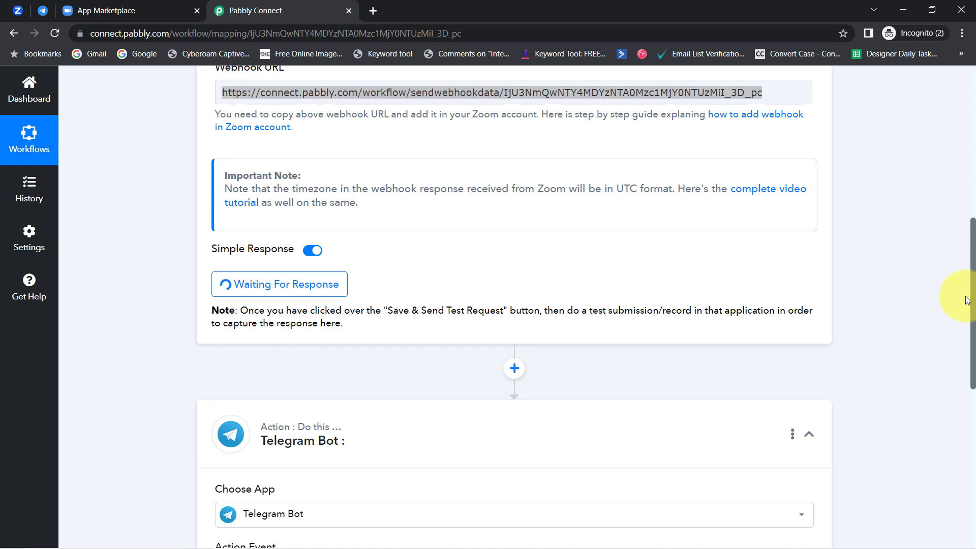
drag(967, 300, 964, 318)
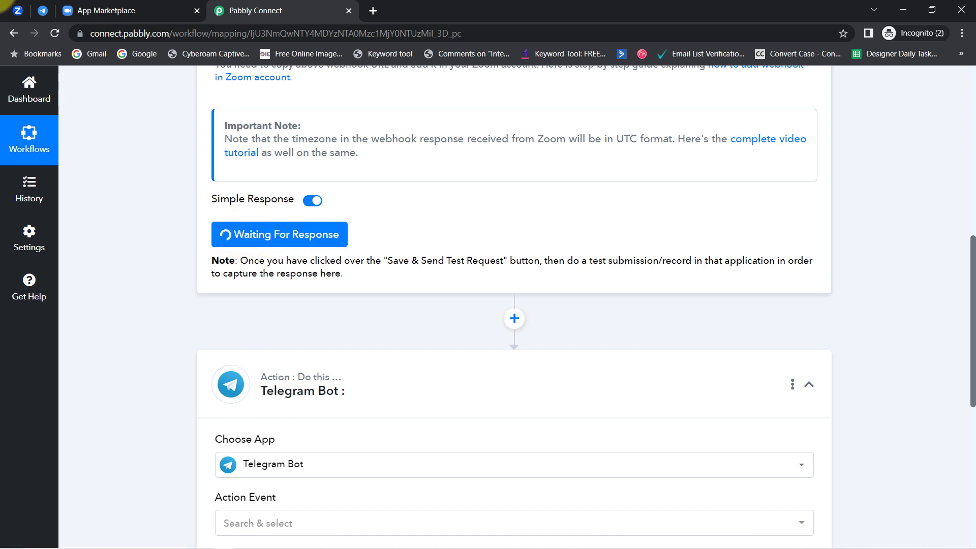
click(17, 12)
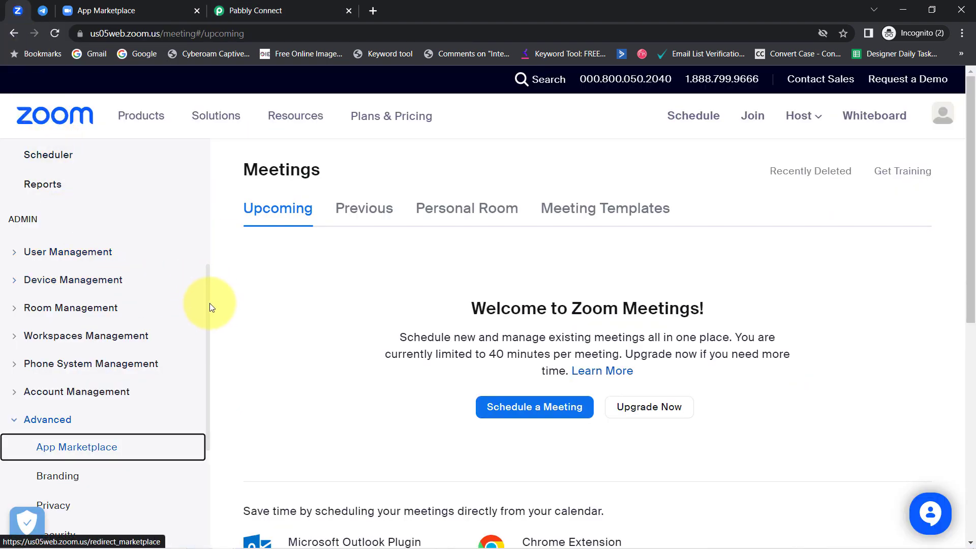
Step: Choose Schedule a Meeting from the Zoom Meetings page to begin a new meeting
scroll(208, 303, up, 5)
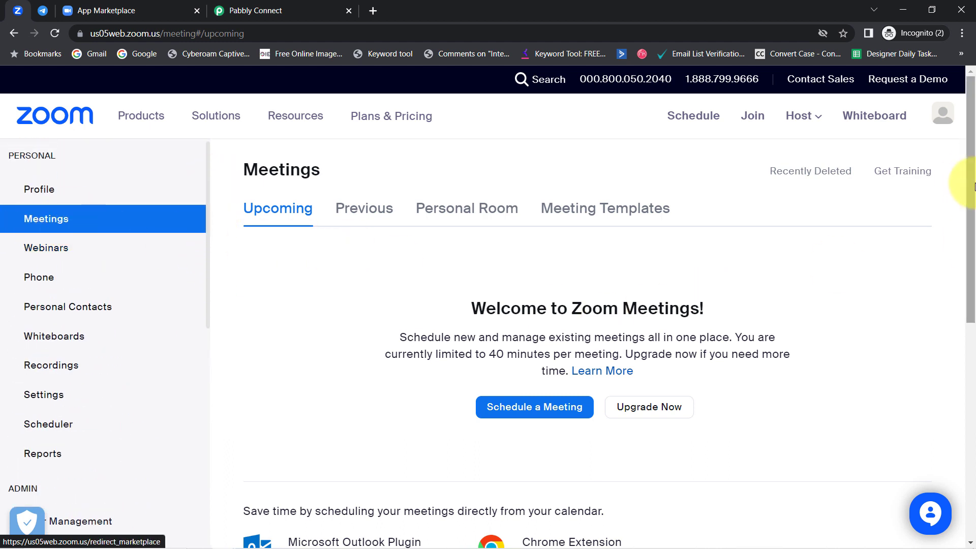
scroll(974, 206, down, 1)
scroll(966, 229, down, 3)
scroll(556, 255, up, 1)
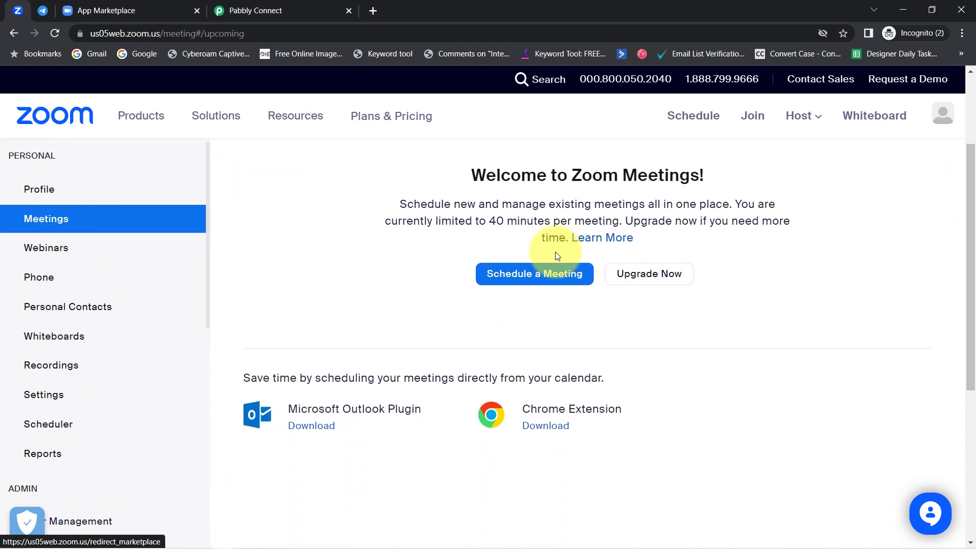
click(521, 277)
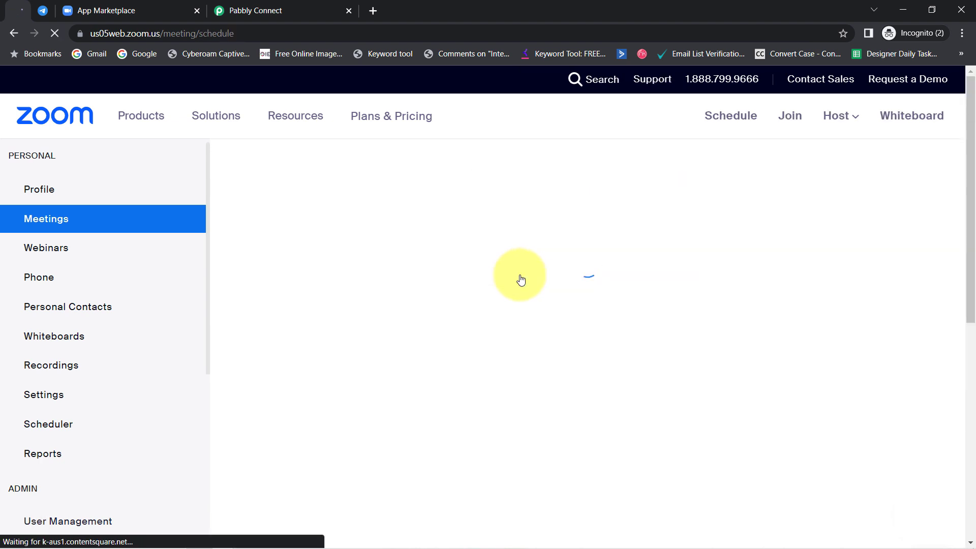
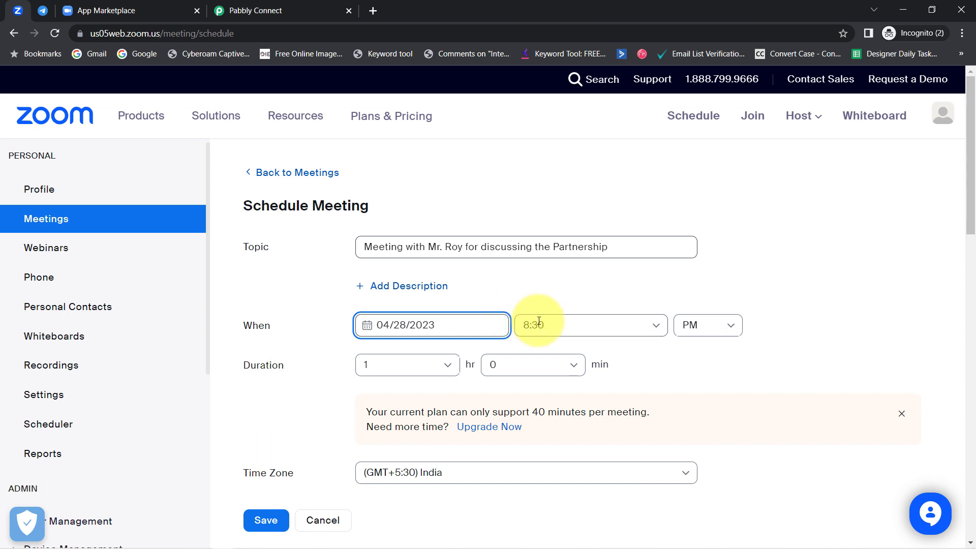
Step: Set the meeting start time to 12:30 PM with a duration of 0 hr 30 min
click(657, 329)
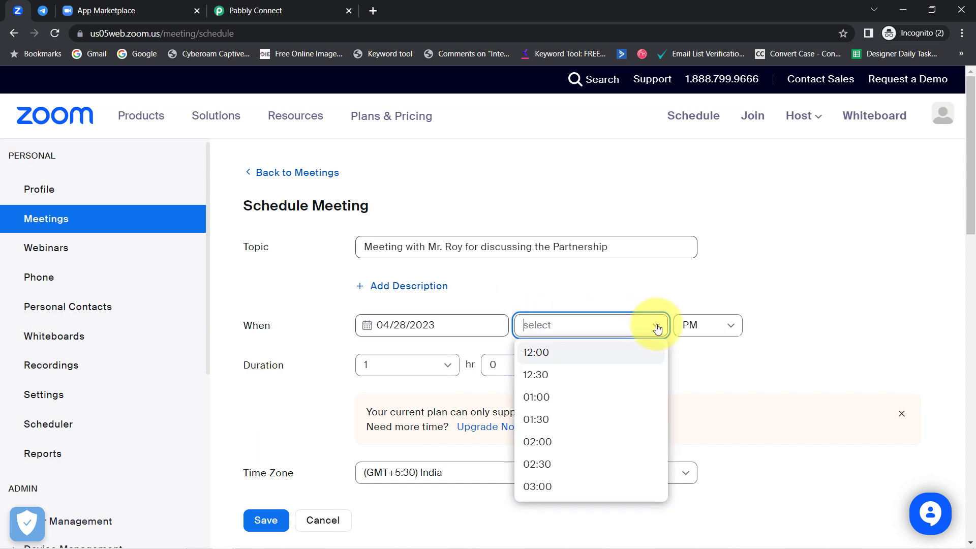
click(559, 375)
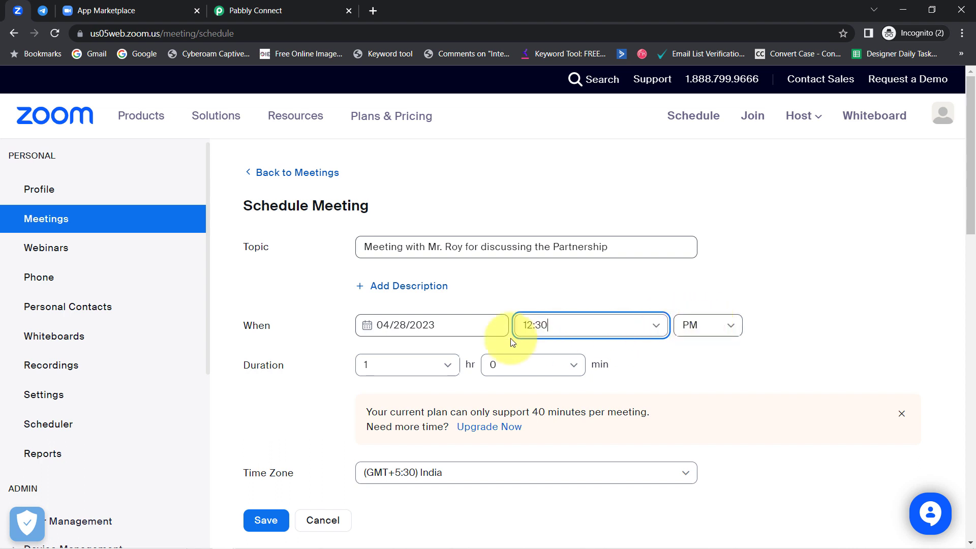
click(514, 370)
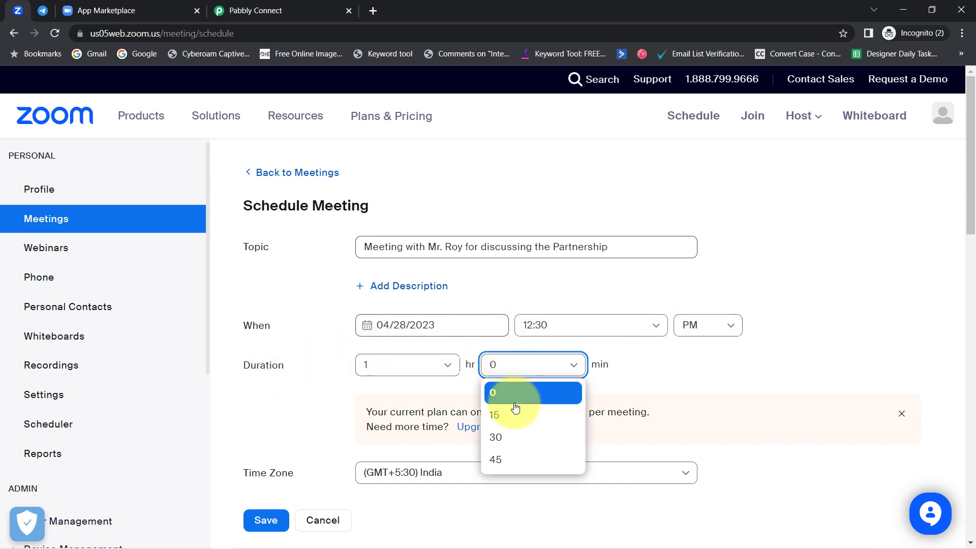
click(498, 435)
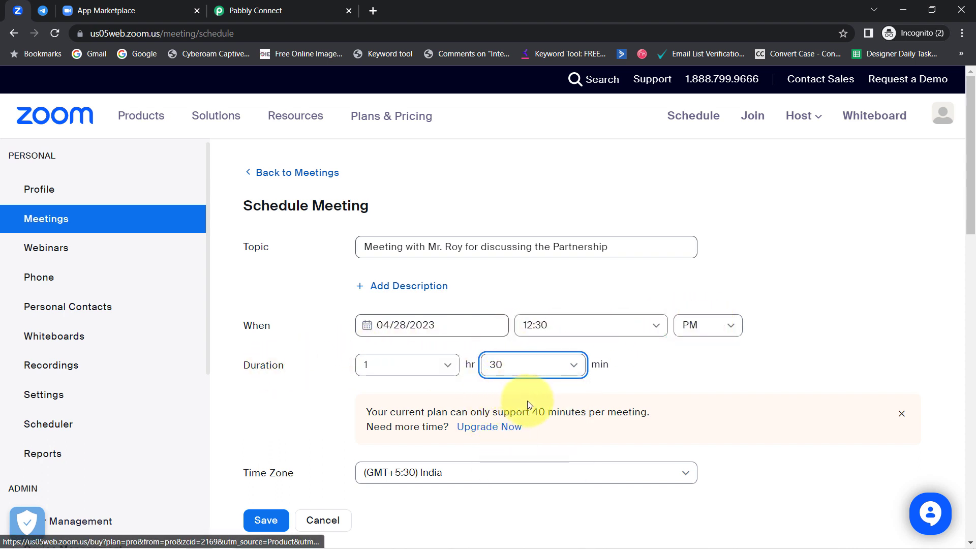
drag(407, 410, 595, 412)
click(519, 413)
click(414, 364)
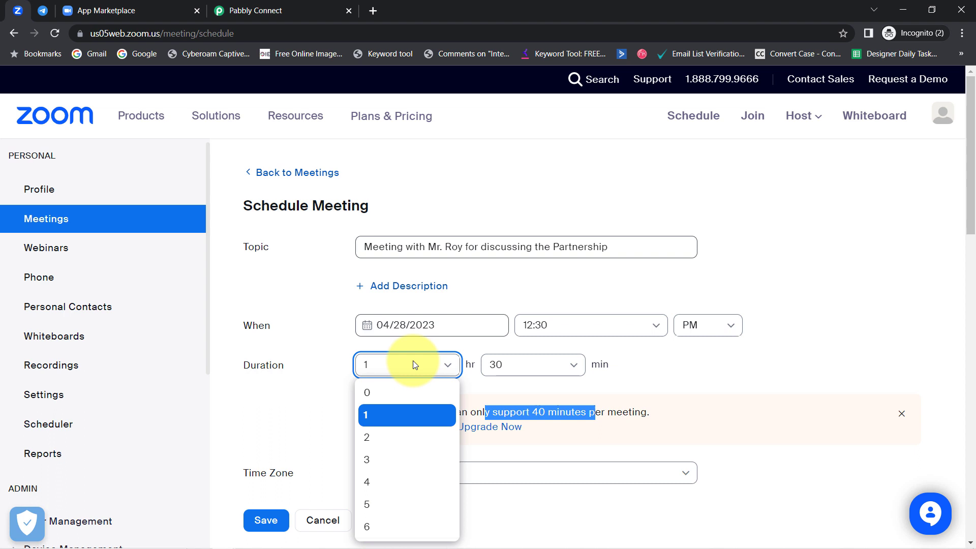
click(377, 395)
click(505, 395)
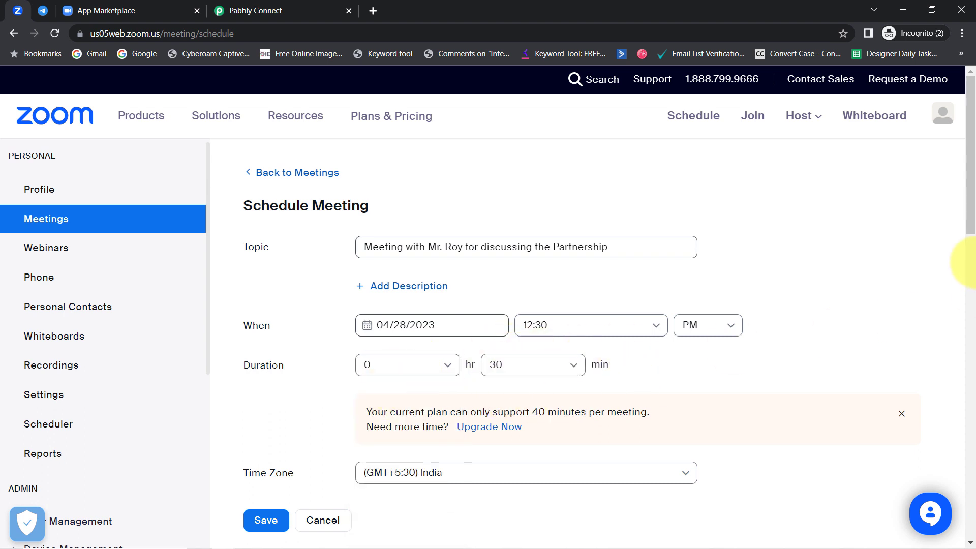
Step: Scroll down and save the scheduled partnership meeting
drag(969, 214, 959, 284)
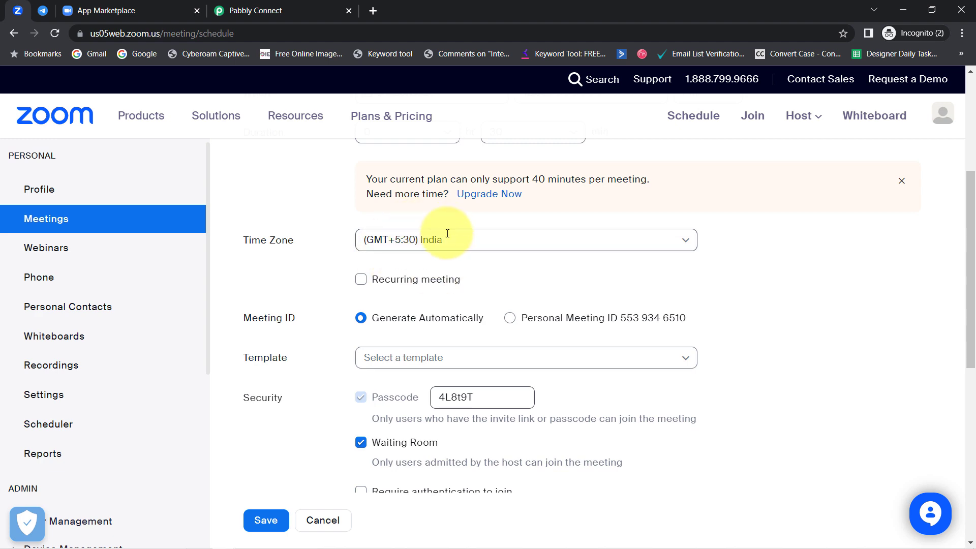
drag(968, 198, 810, 338)
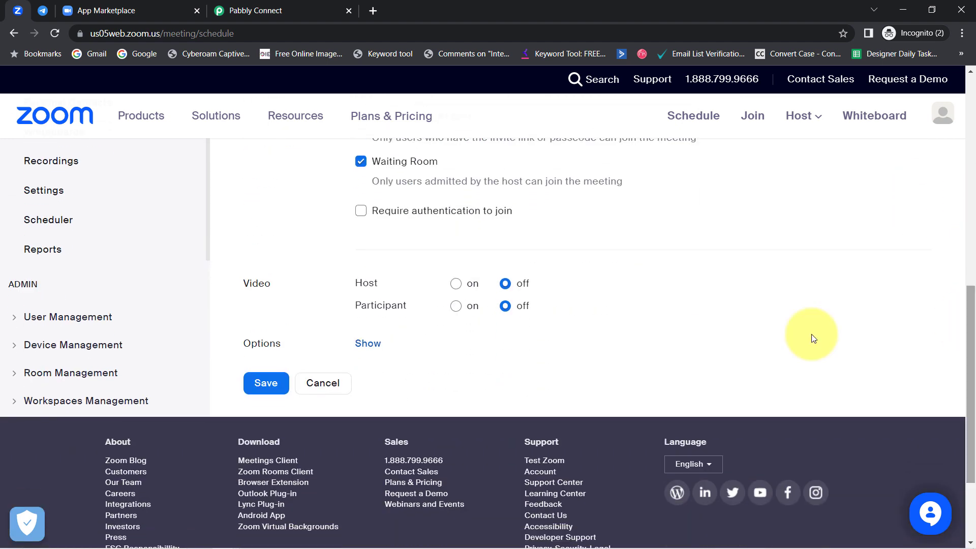
click(270, 384)
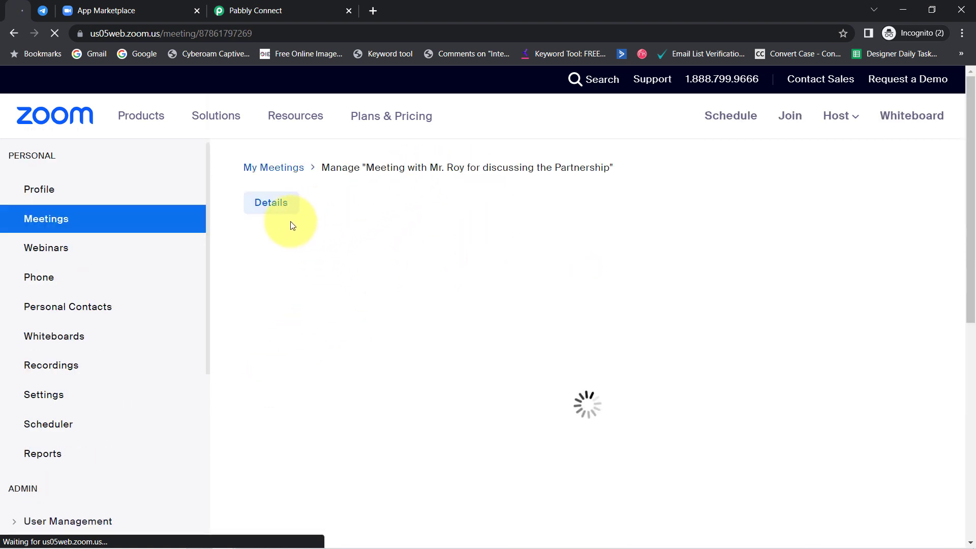
Step: In Pabbly Connect, review the Zoom response fields, including the UTC start time and join URL
click(259, 5)
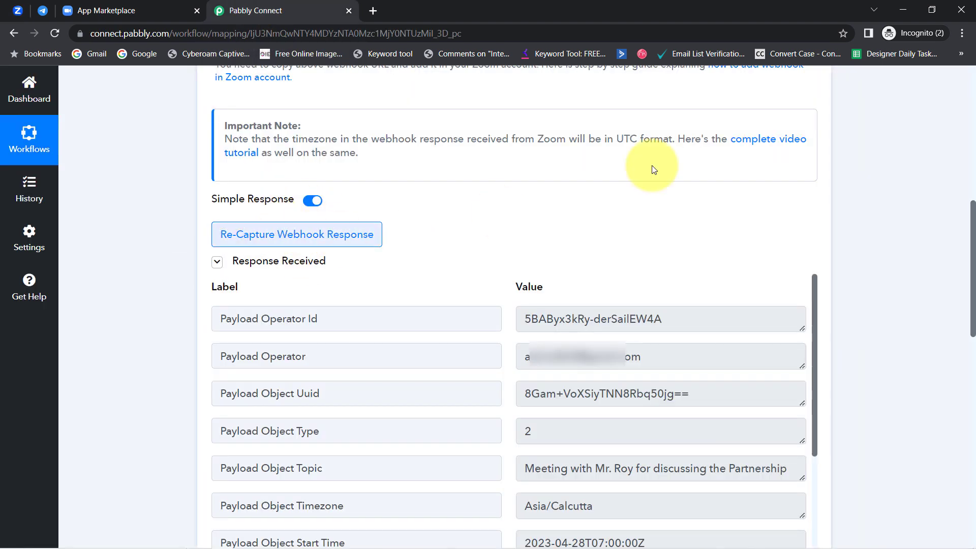
drag(973, 224, 960, 310)
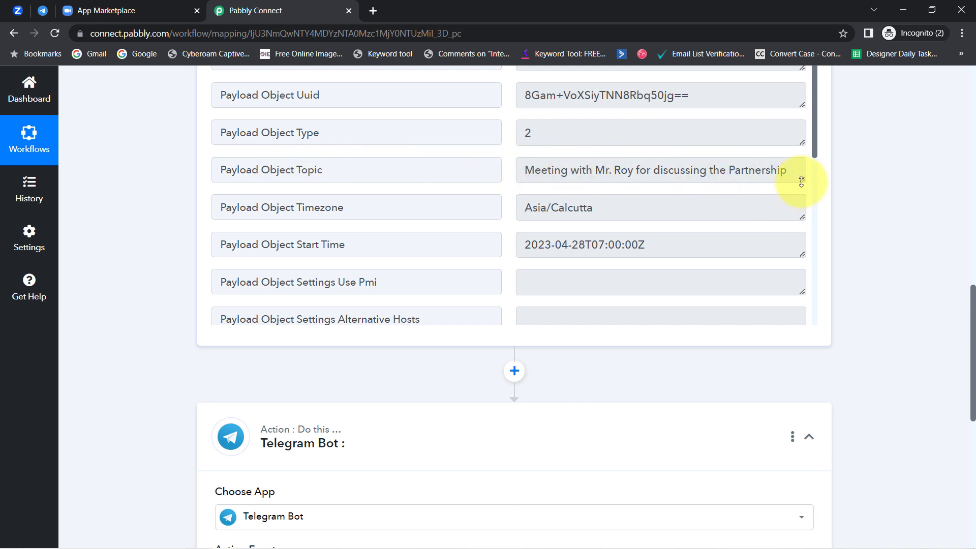
drag(802, 181, 801, 198)
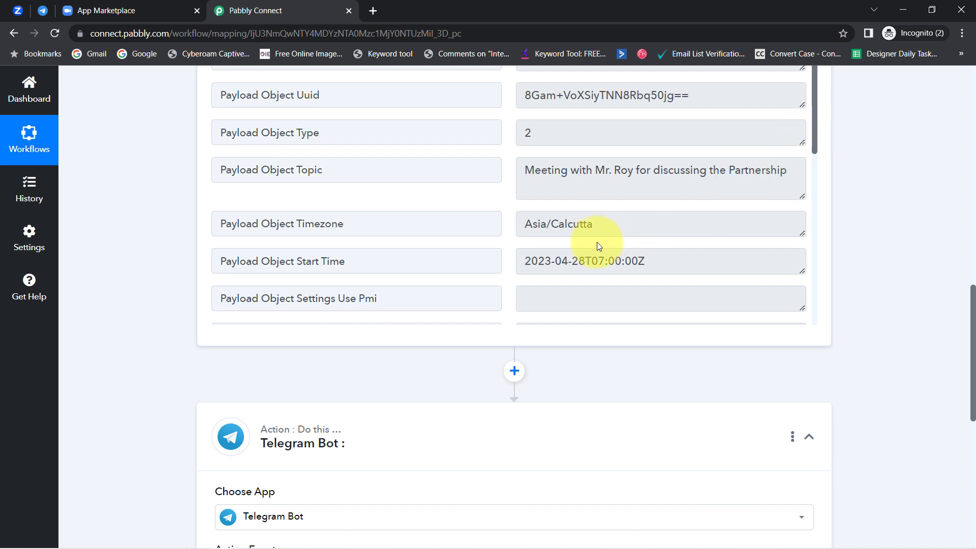
drag(551, 261, 647, 261)
drag(816, 135, 815, 251)
drag(739, 185, 605, 176)
triple_click(614, 182)
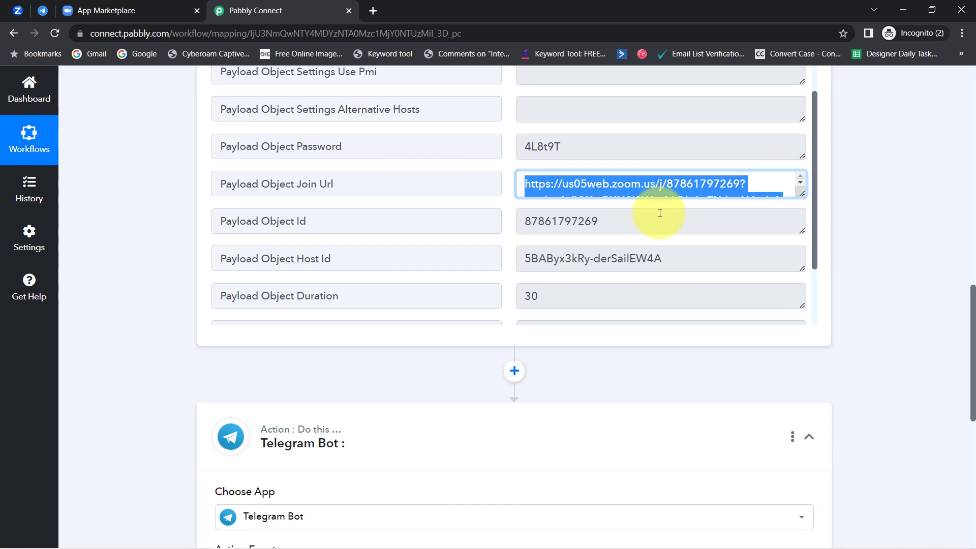
drag(973, 302, 966, 30)
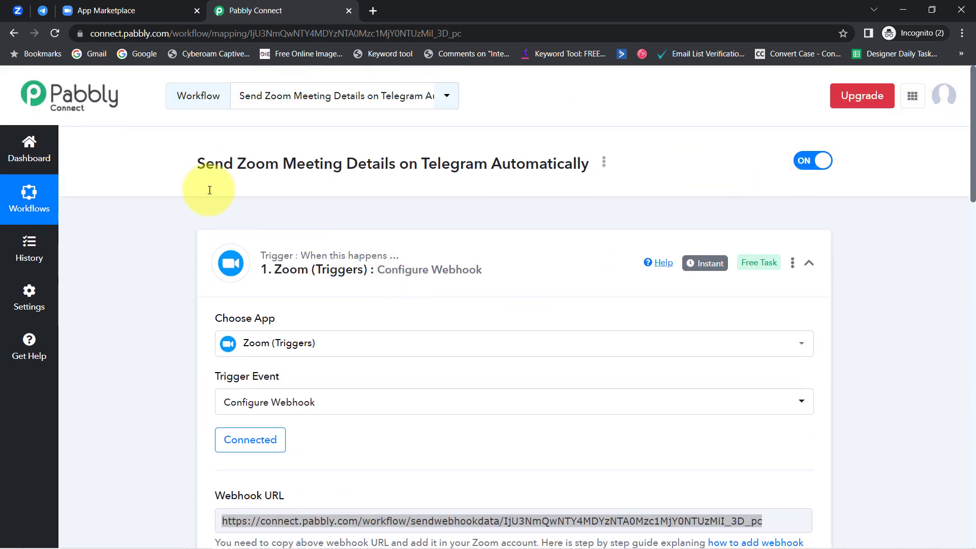
Step: Close the App Marketplace tab and scroll down to the Telegram Bot action
click(44, 9)
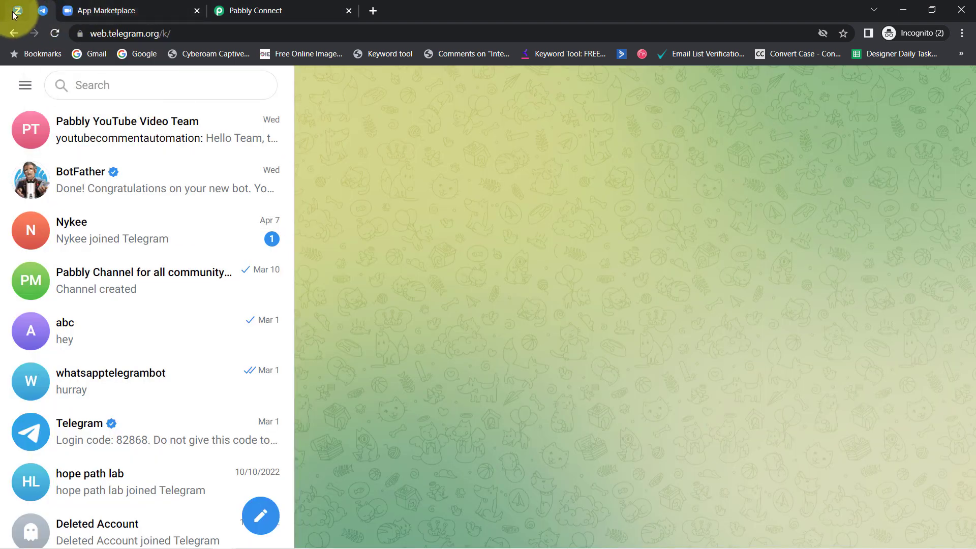
click(18, 11)
click(195, 11)
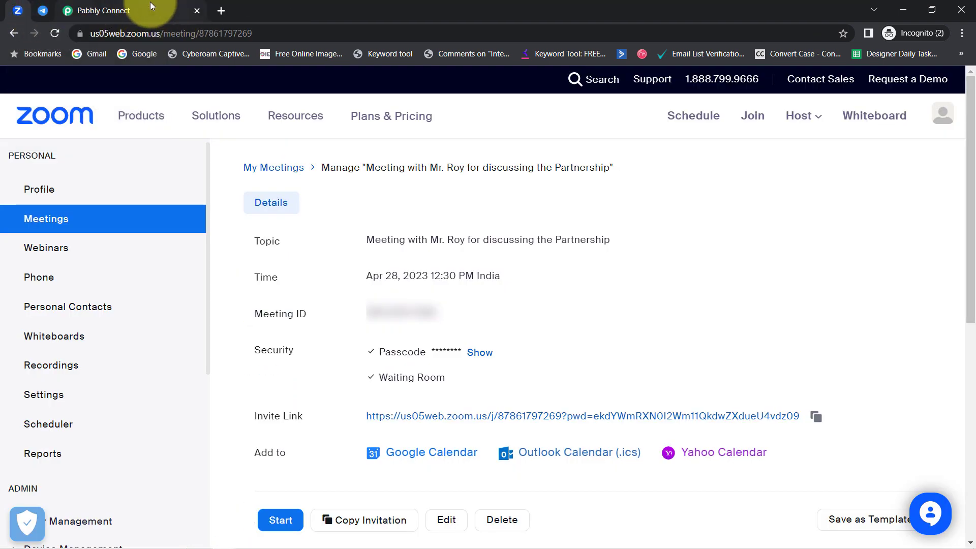
mouse_move(695, 268)
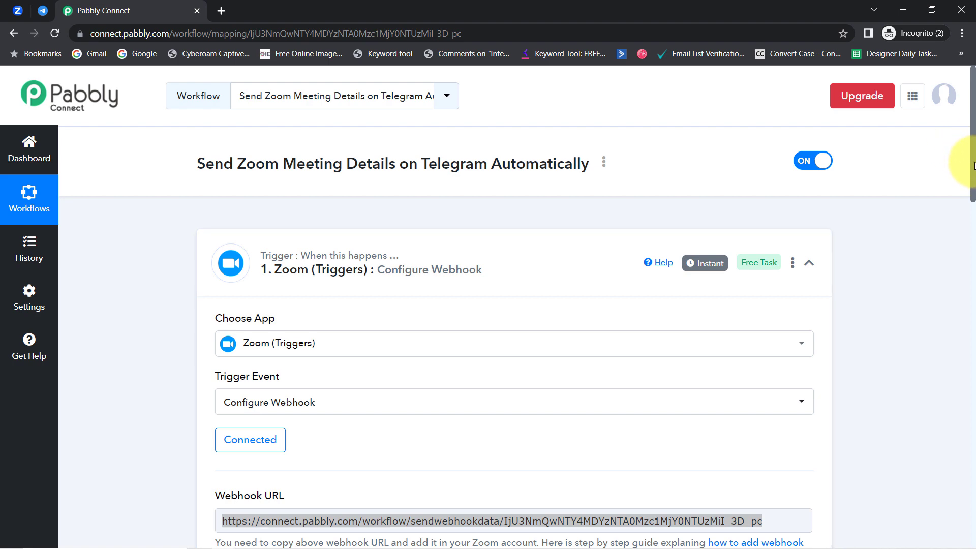
drag(974, 165, 941, 452)
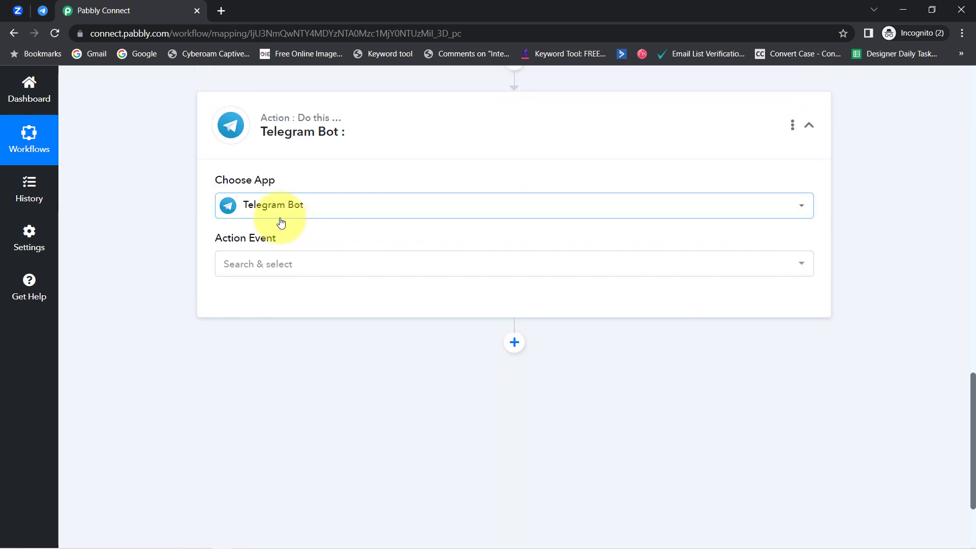
Step: Set the action event to 'Send a Text Message or Reply' and add a new bot connection
click(242, 274)
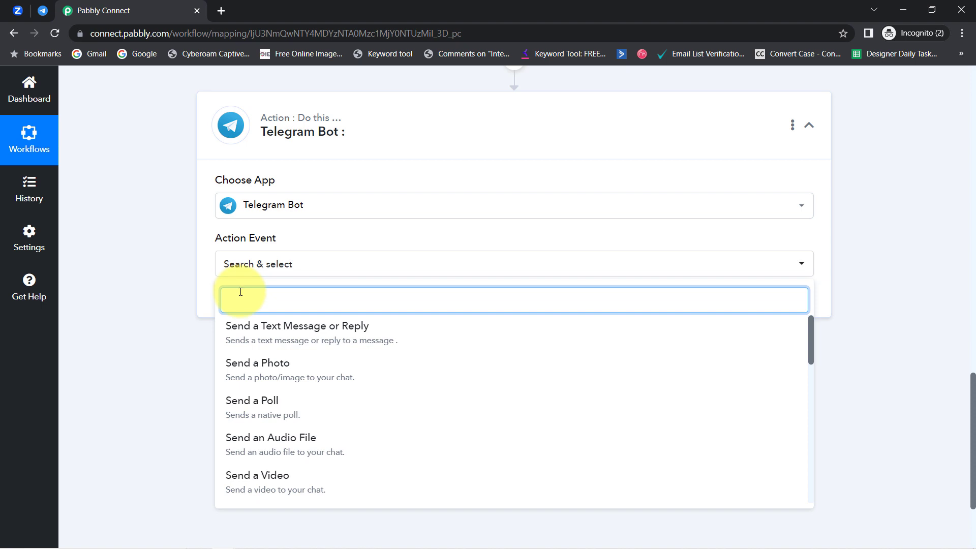
click(269, 340)
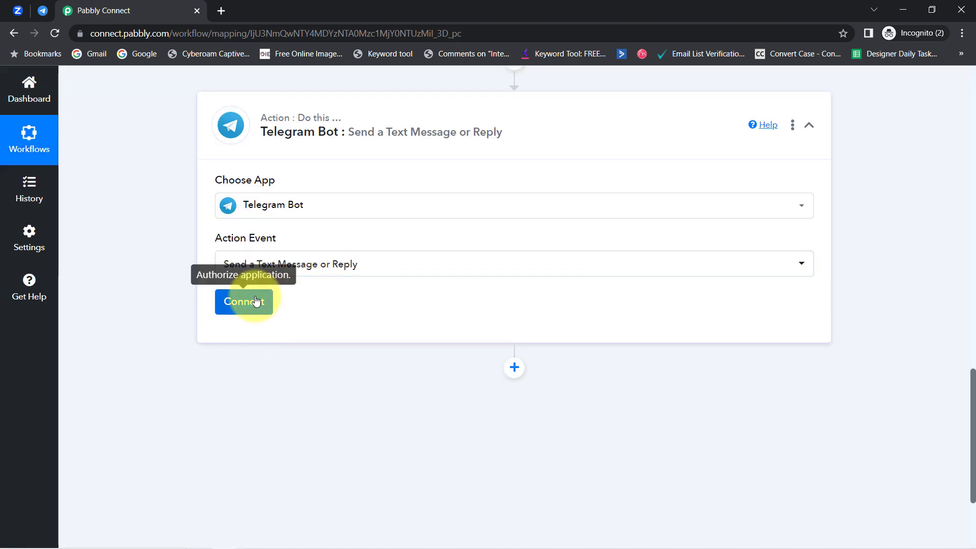
click(245, 301)
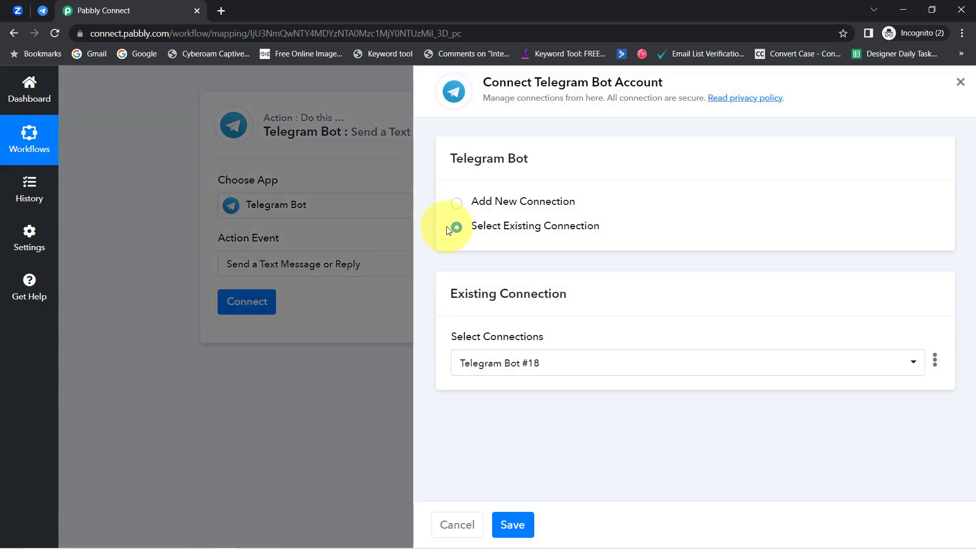
click(480, 201)
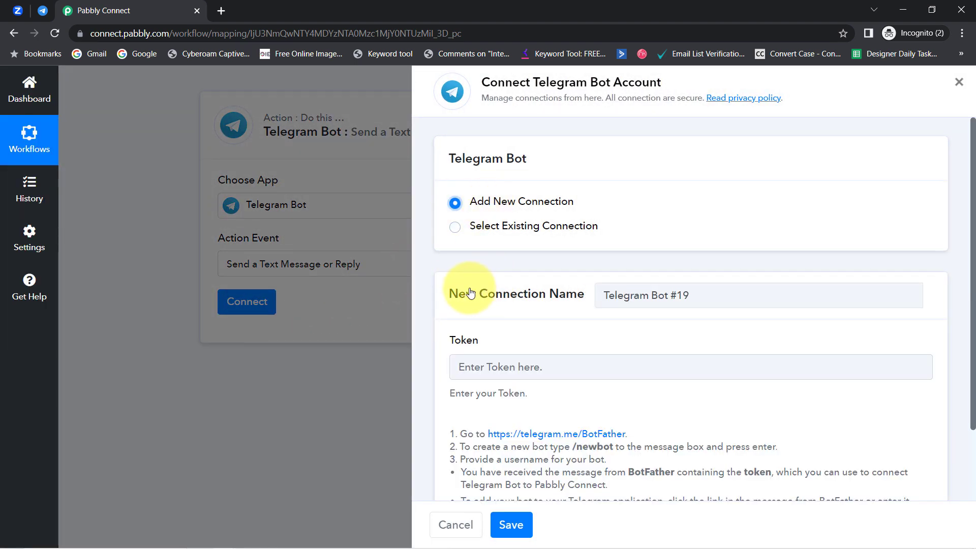
Step: Read the bot token instructions, noting the /newbot command, then go to Telegram Web
drag(470, 293, 509, 293)
drag(968, 212, 967, 306)
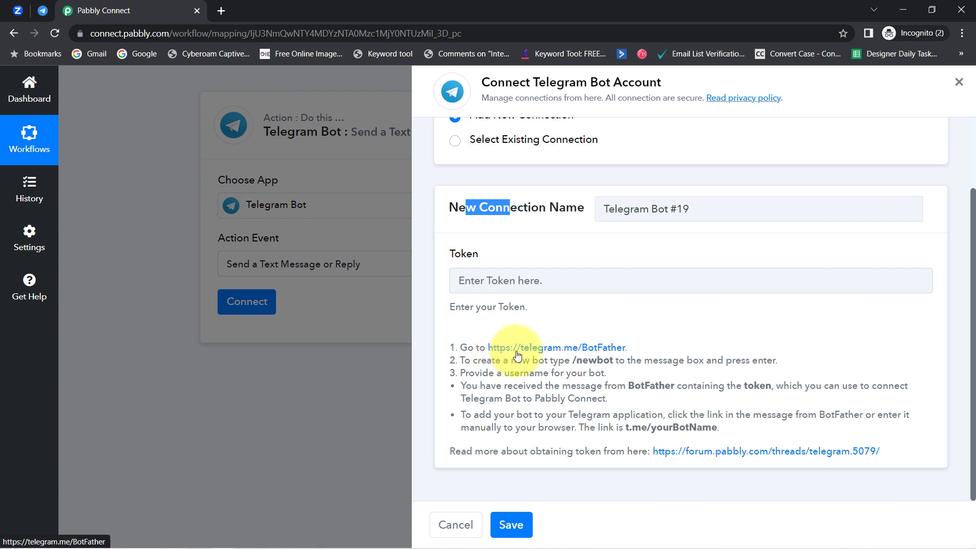
double_click(465, 347)
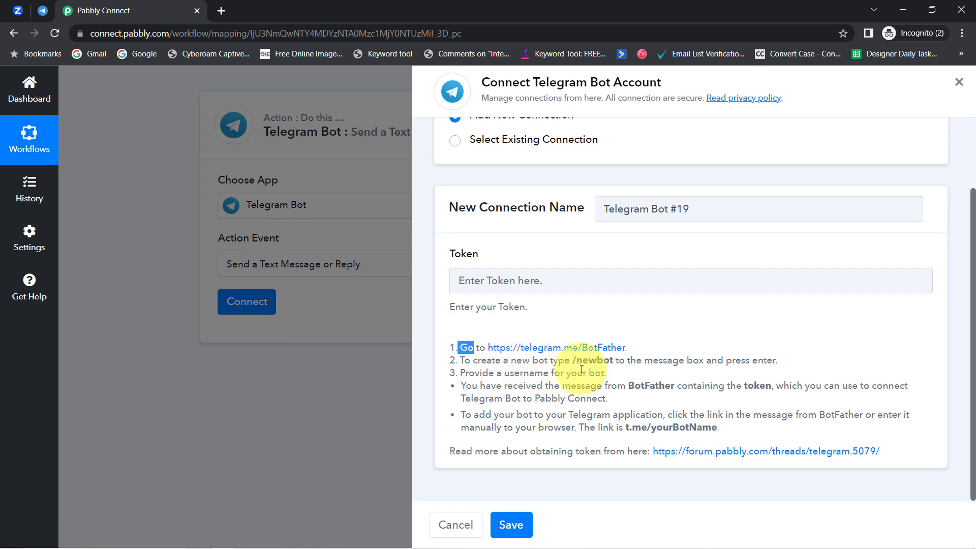
drag(573, 361, 605, 361)
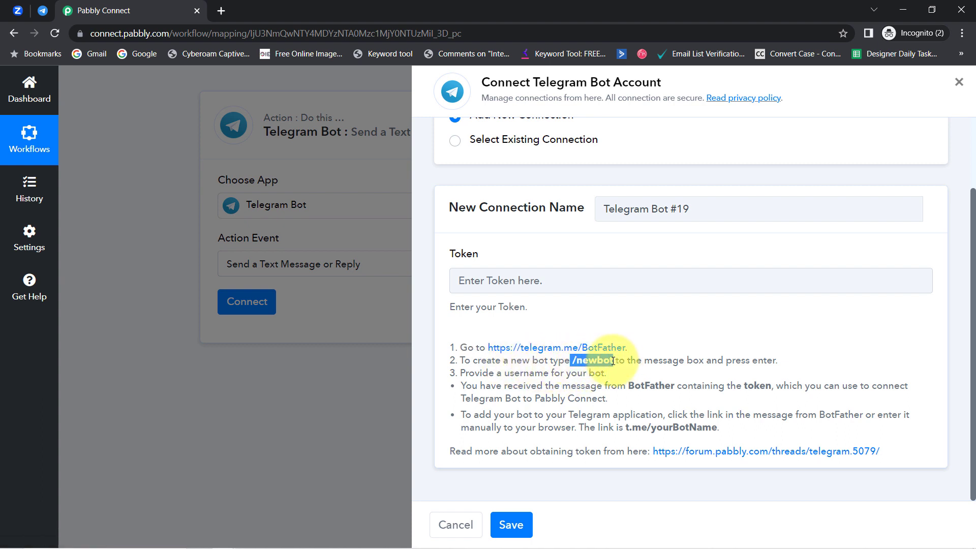
click(43, 10)
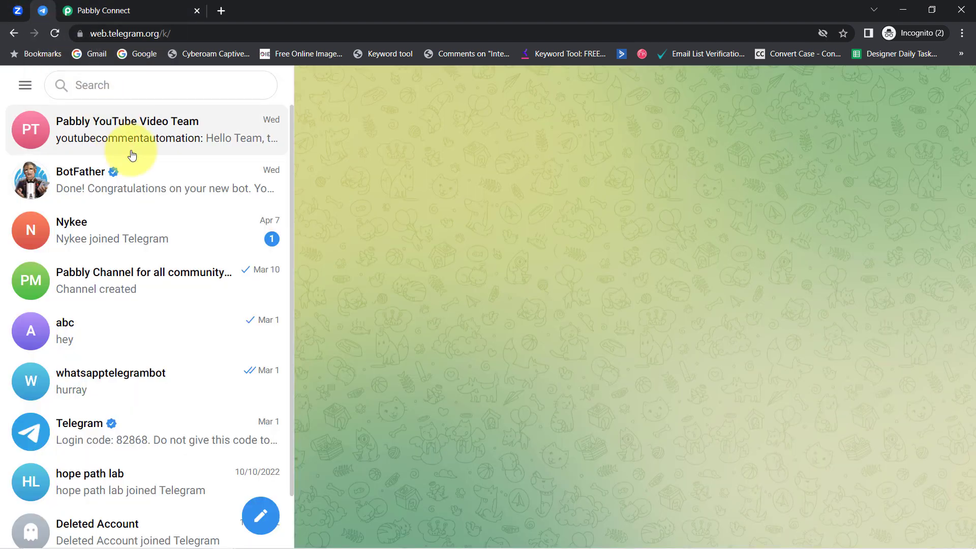
Step: Send the /newbot command to BotFather
click(111, 186)
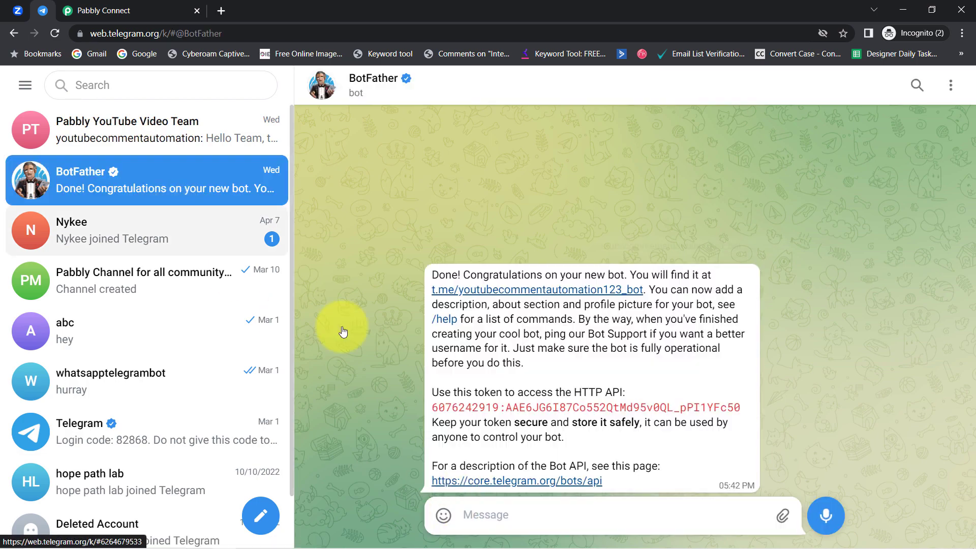
text(/newbot)
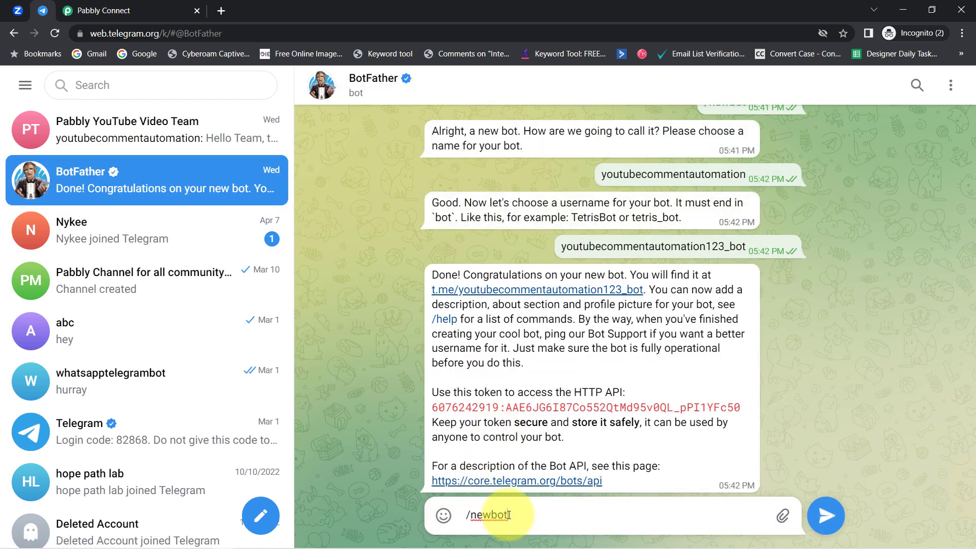
key(Return)
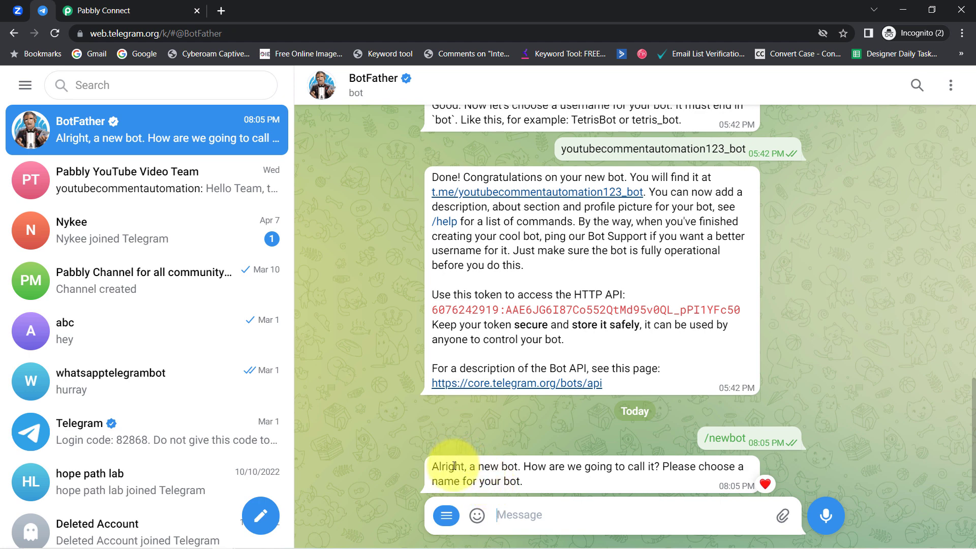
drag(450, 466, 517, 467)
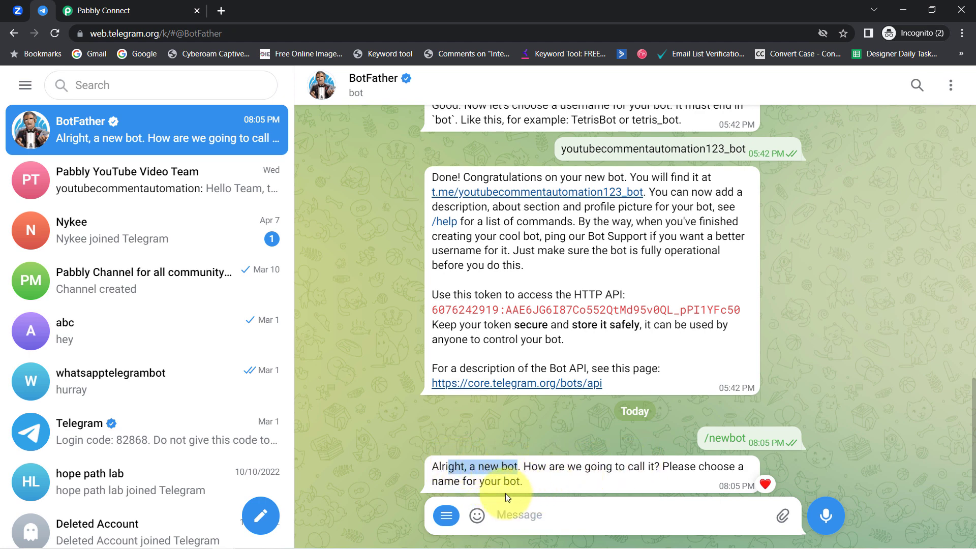
Step: Name the new bot 'automationwithtelegram', fixing a typo before sending
click(507, 519)
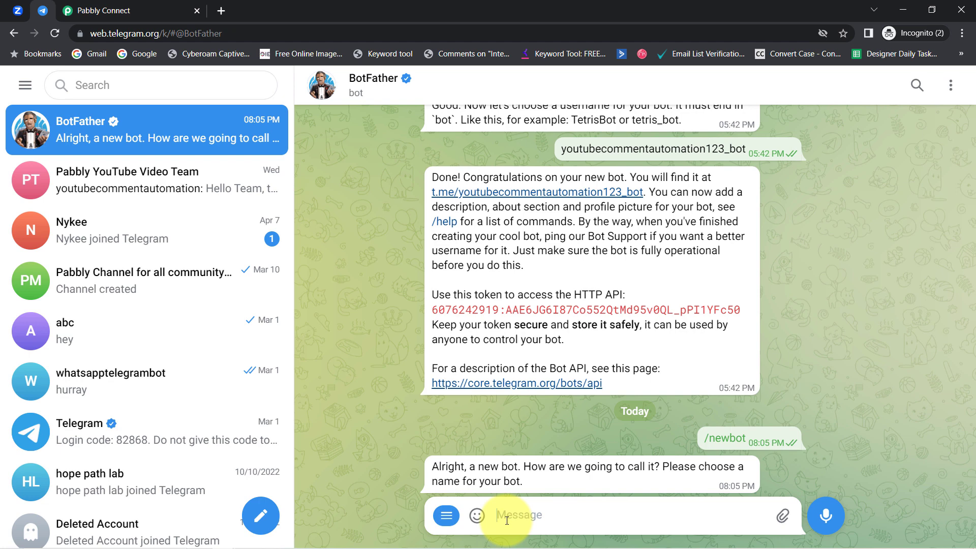
text(automationwuthtelegram)
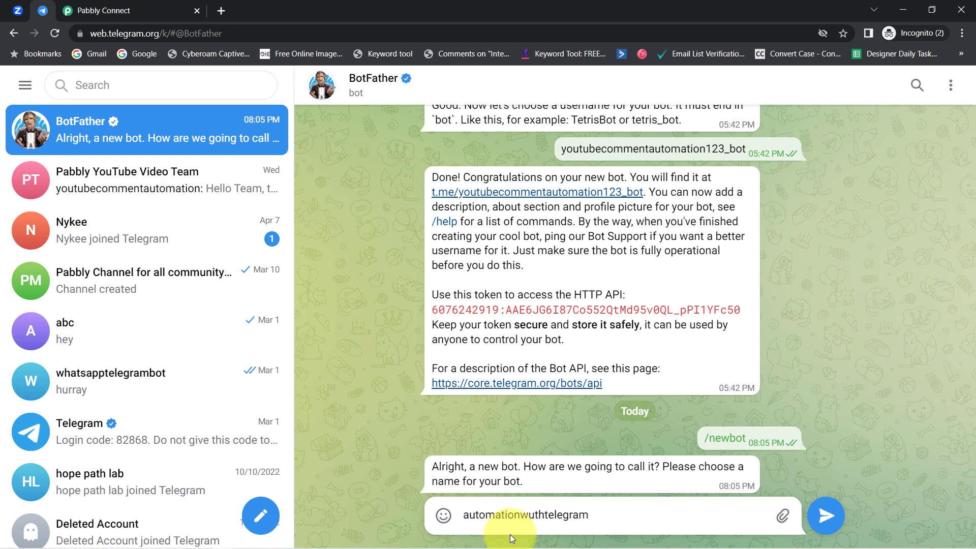
click(528, 516)
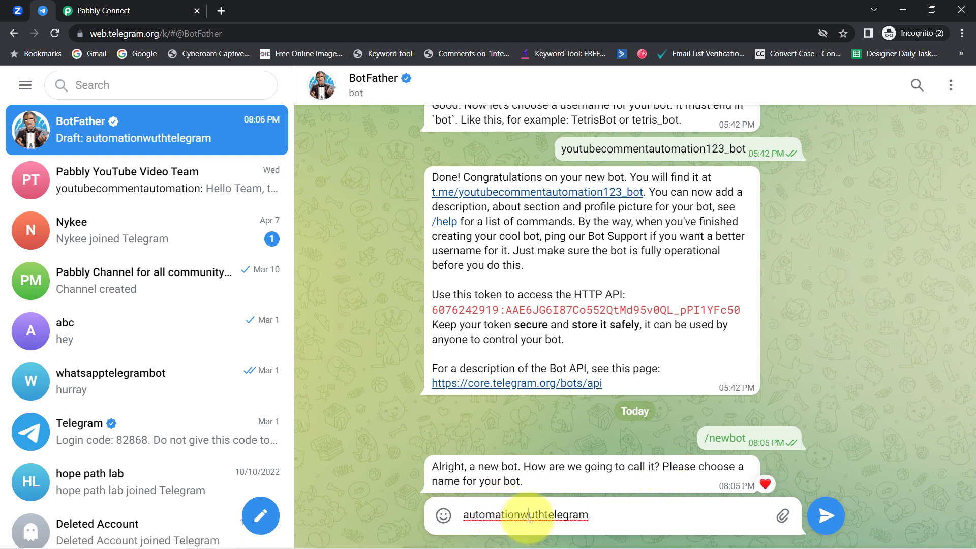
key(Delete)
text(i)
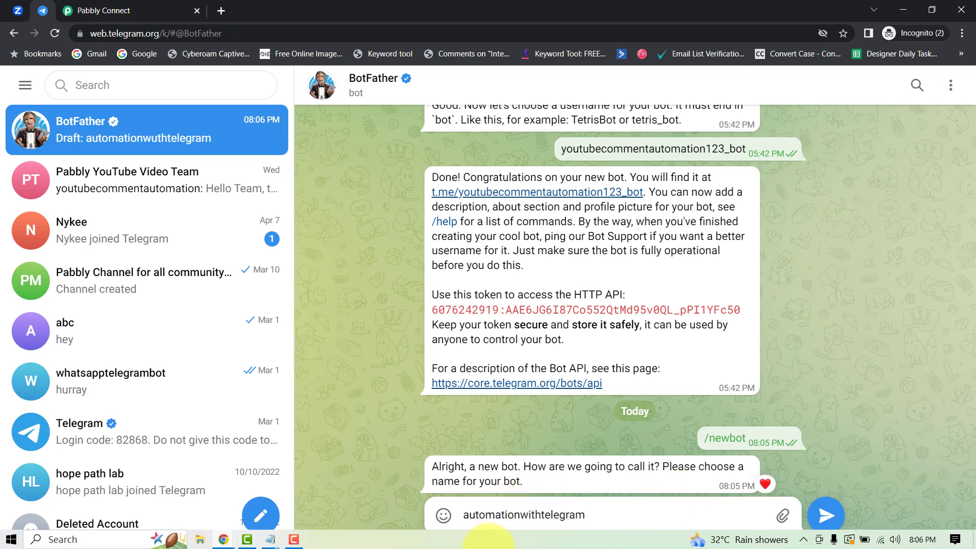
click(829, 515)
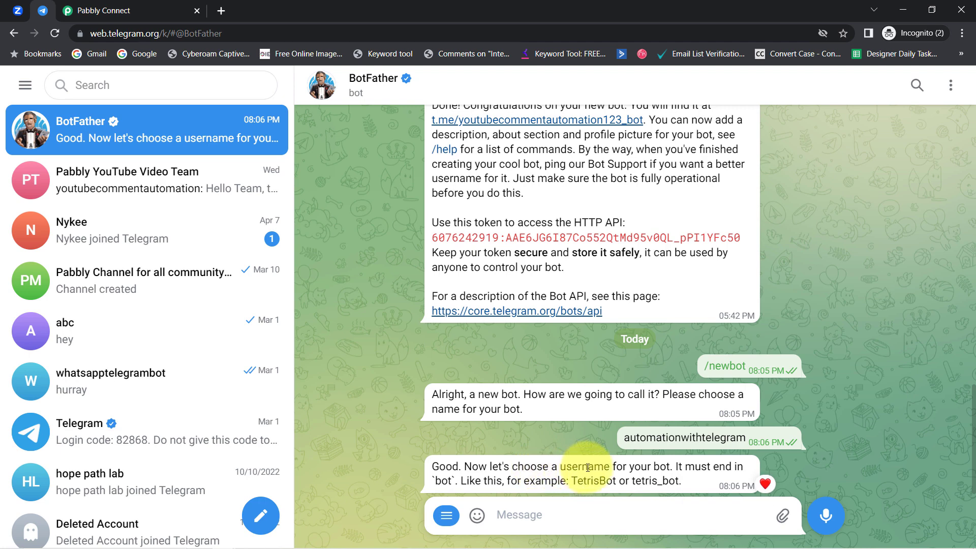
Step: Give the bot the username automationwithtelegram123_bot, following BotFather's _bot naming rule
drag(439, 468, 453, 467)
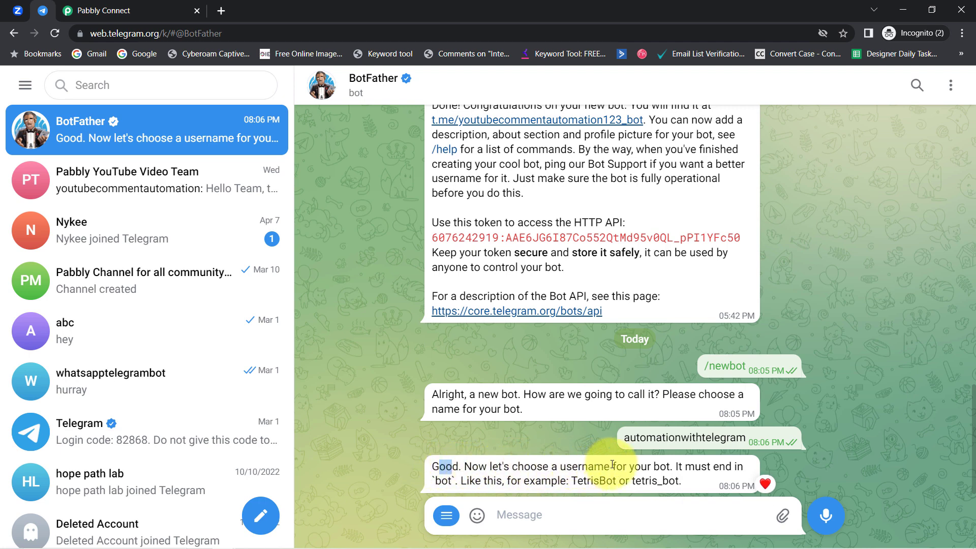
drag(605, 480, 468, 481)
click(672, 470)
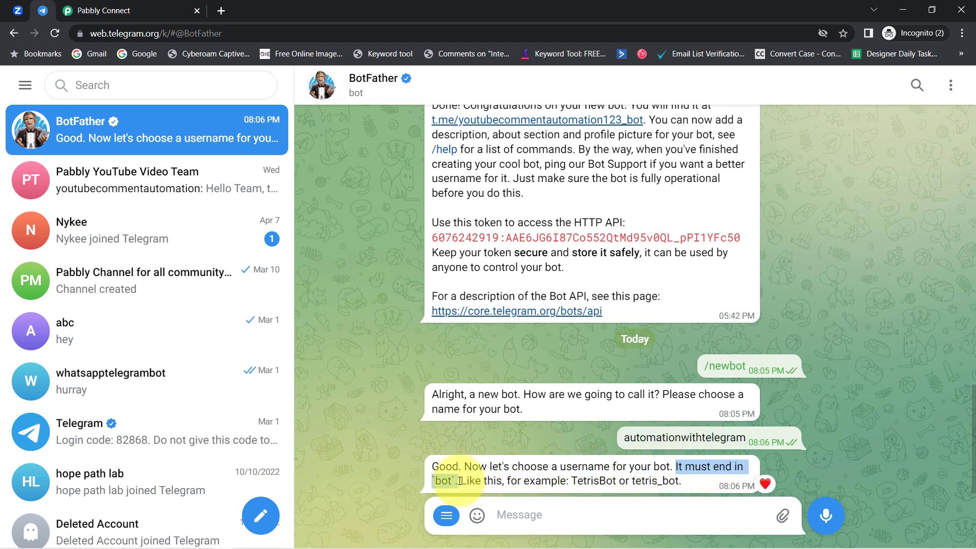
drag(578, 481, 599, 484)
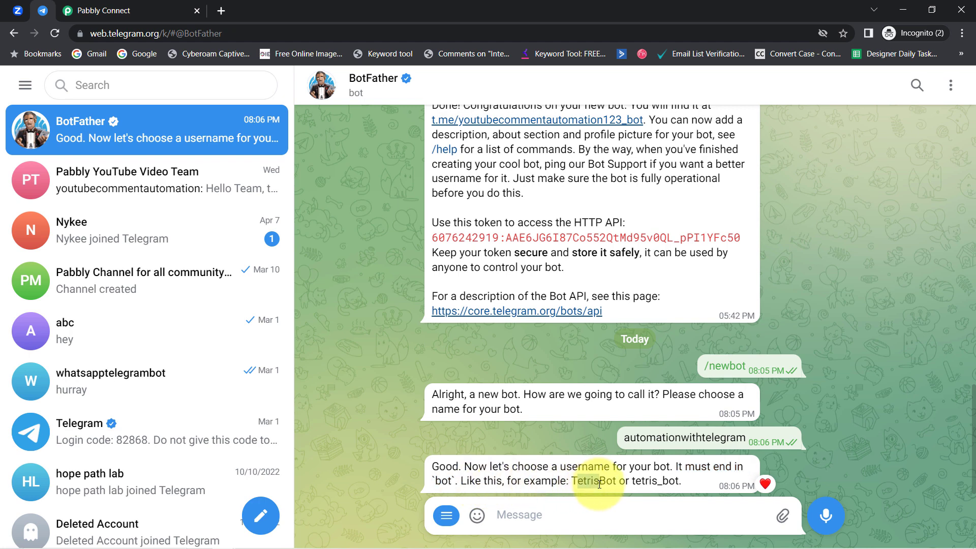
drag(680, 482, 656, 480)
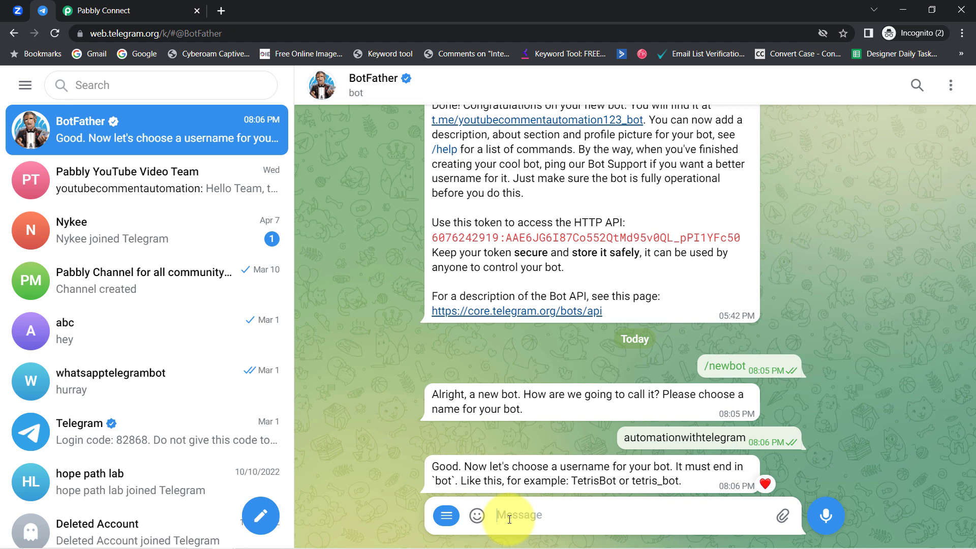
text(automationwithtelegram)
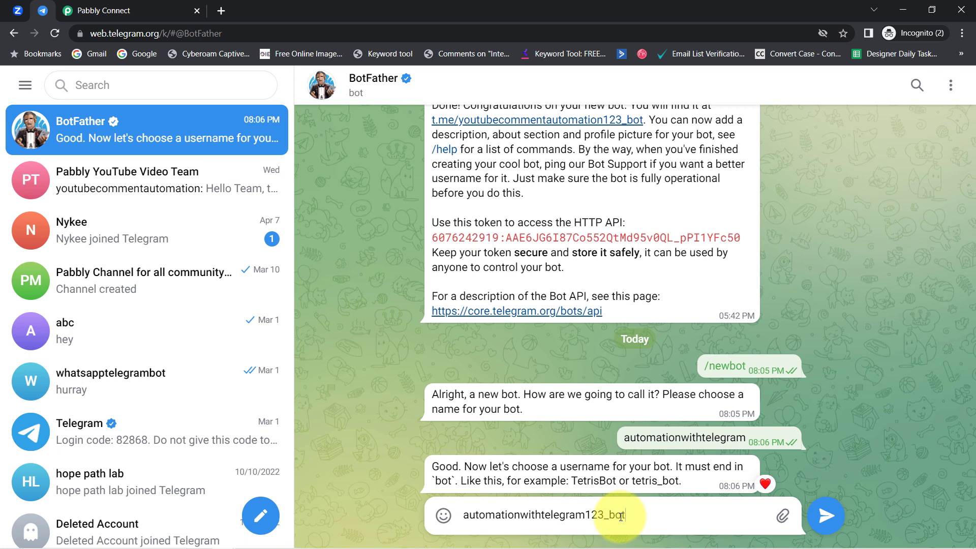
key(Return)
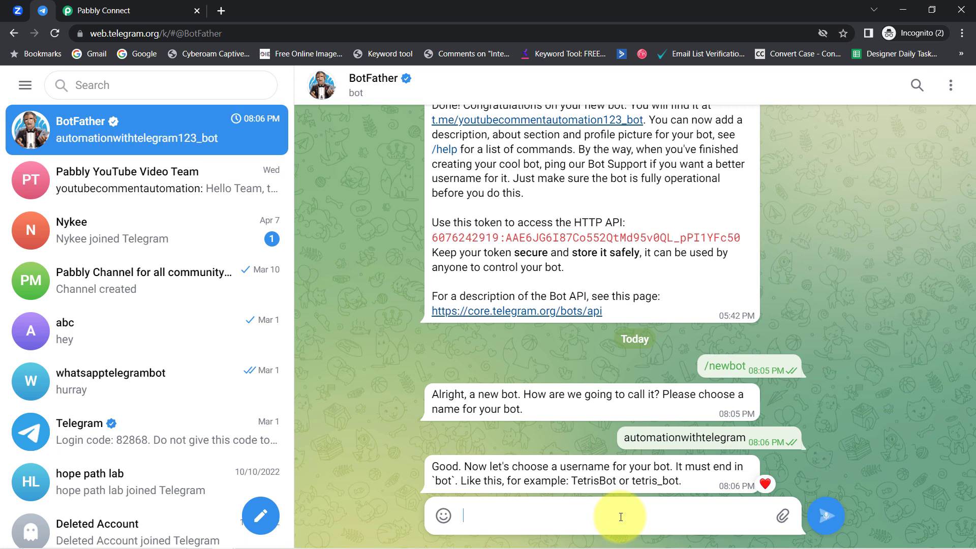
Step: Copy the new bot's API token and return to Pabbly Connect
double_click(441, 277)
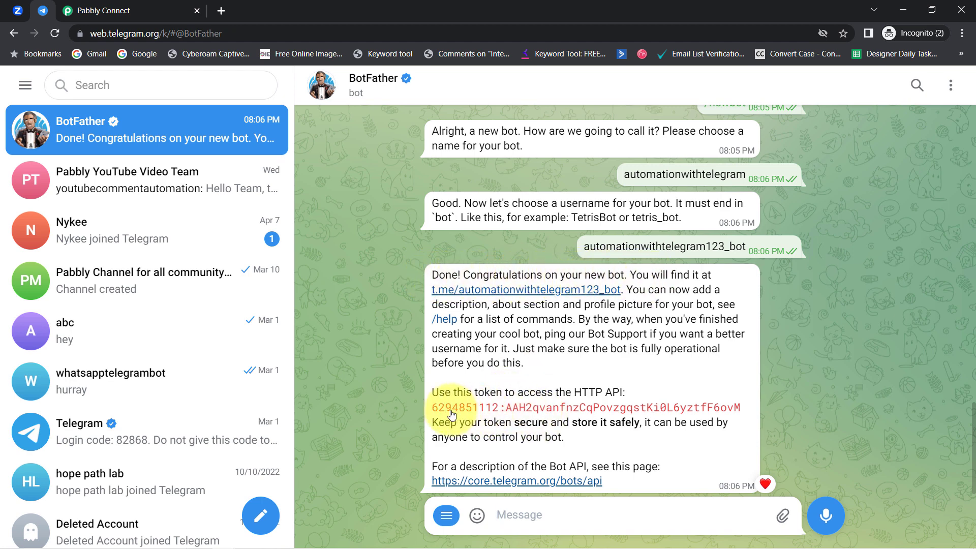
drag(430, 407, 743, 411)
key(ctrl+c)
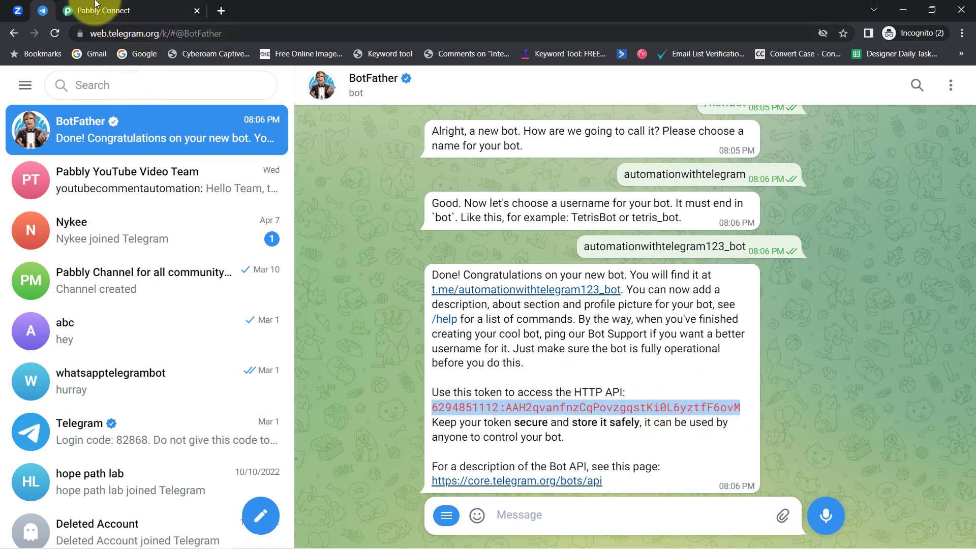
click(99, 11)
Step: Paste the bot's API token into the Token field and save the Telegram Bot connection
click(510, 275)
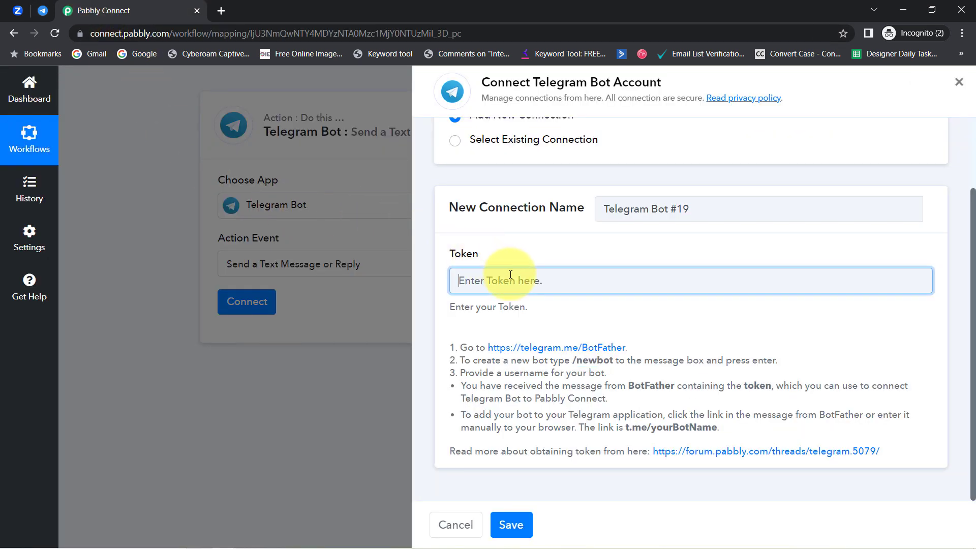
key(ctrl+v)
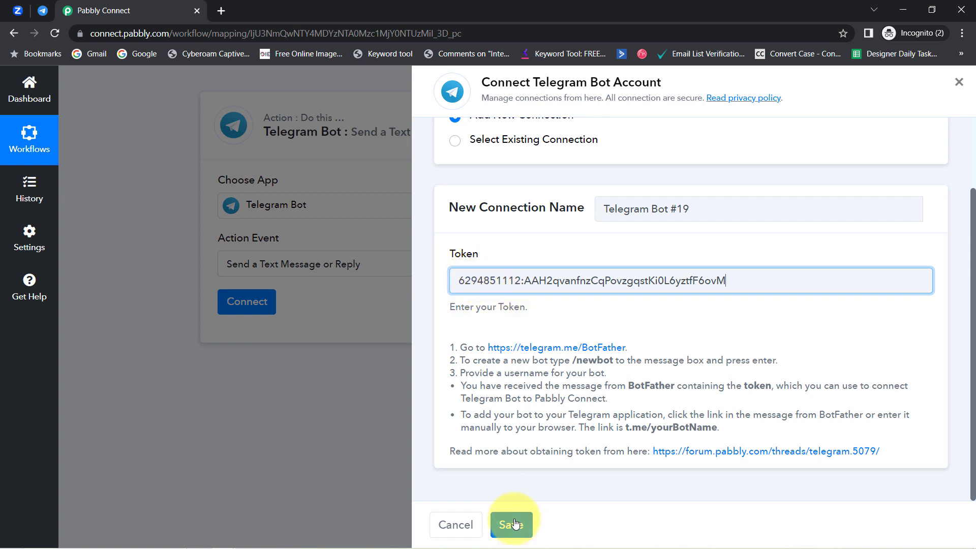
click(514, 525)
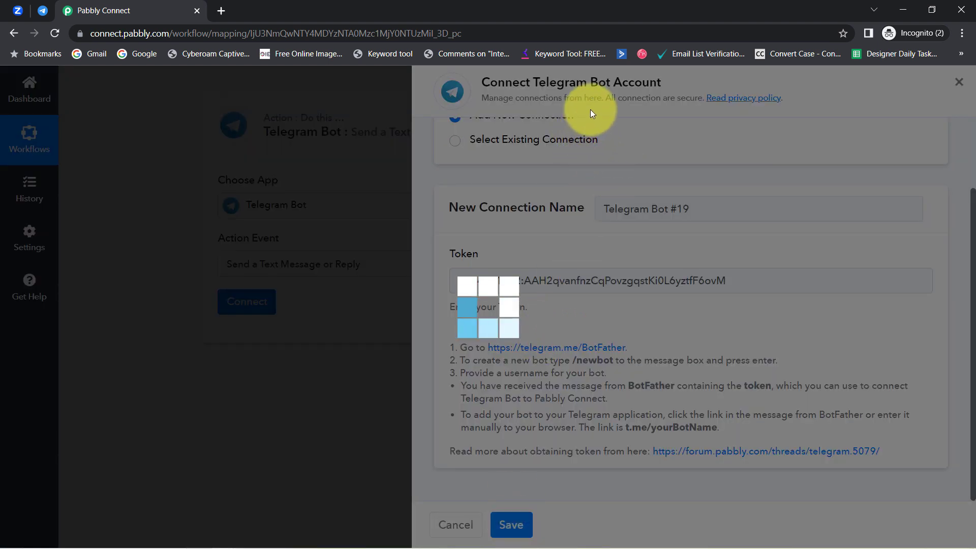
key(Return)
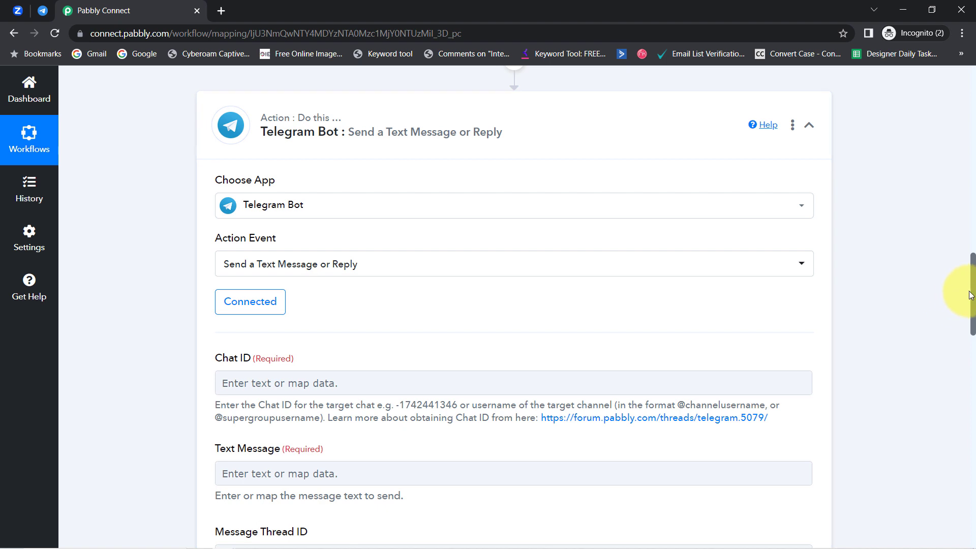
Step: Scroll to the empty Chat ID and Text Message fields, then return to the BotFather chat
drag(973, 295, 974, 325)
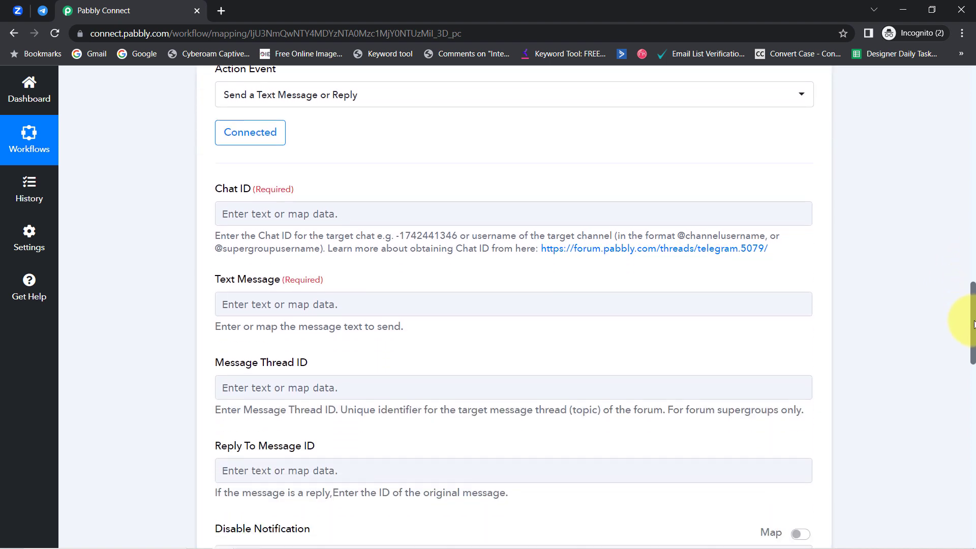
click(39, 13)
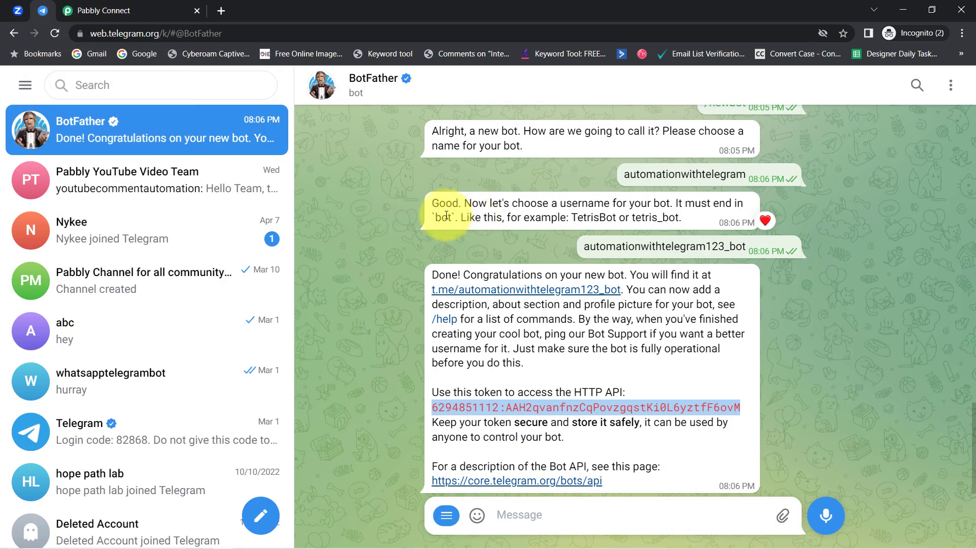
Step: Select and copy the bot username automationwithtelegram123_bot from the BotFather chat
double_click(627, 249)
key(ctrl+c)
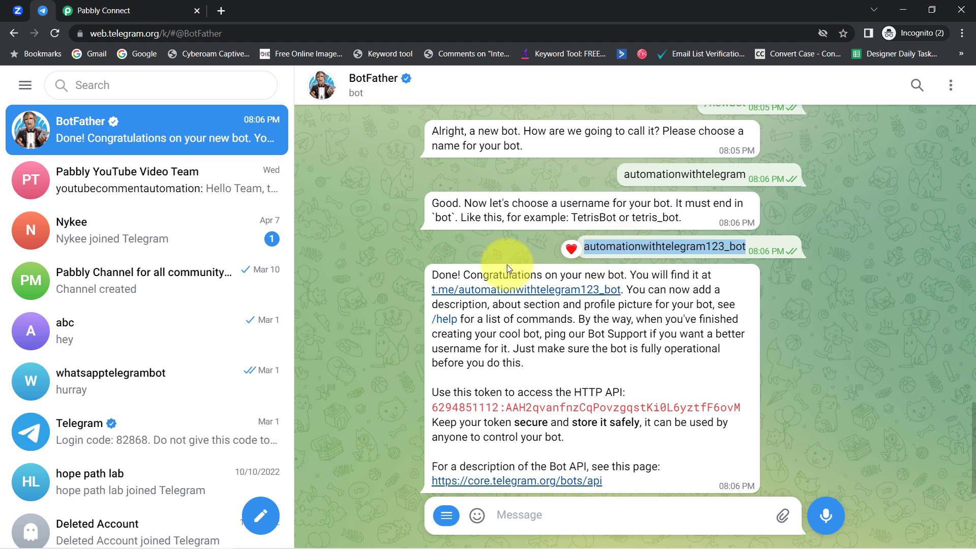
Step: Add the automationwithtelegram bot to the Pabbly YouTube Video Team group by pasting its username
click(111, 183)
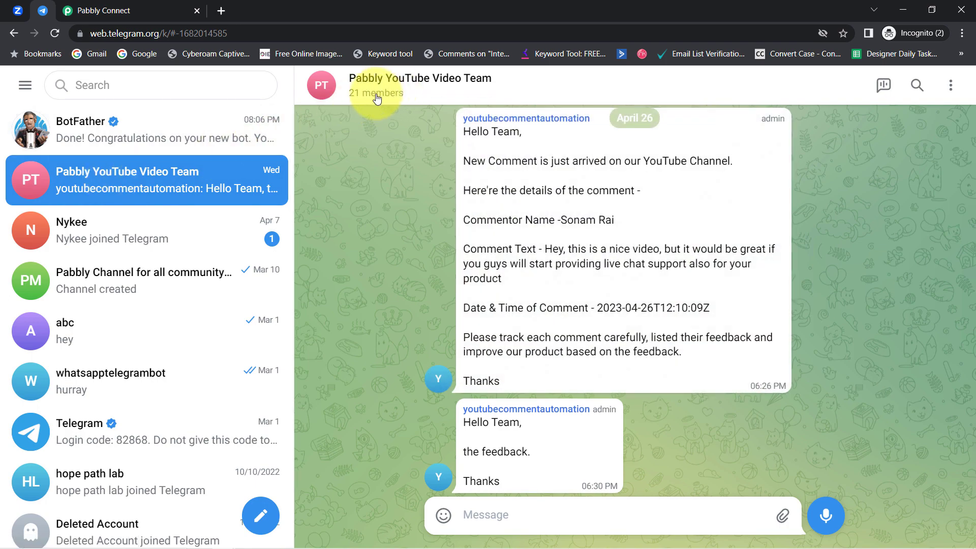
click(376, 97)
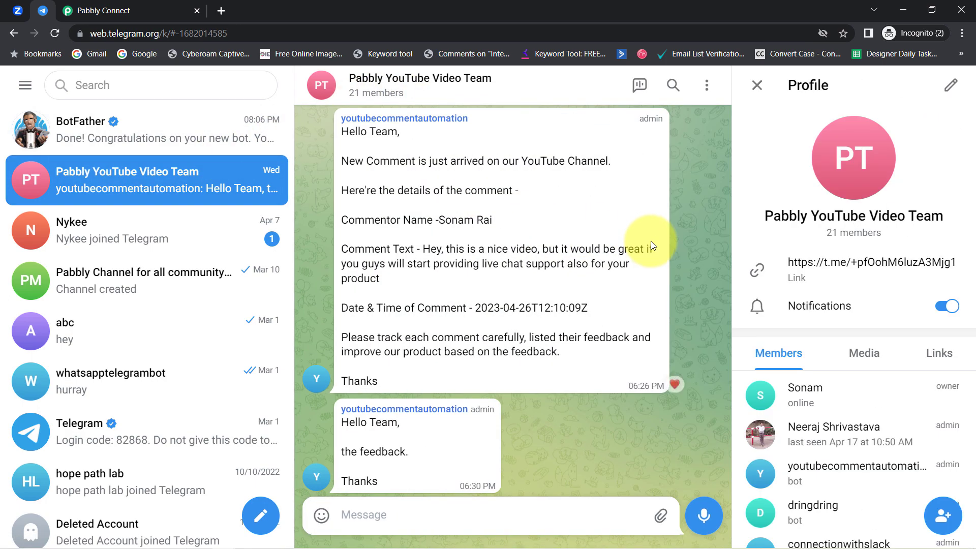
scroll(882, 404, down, 4)
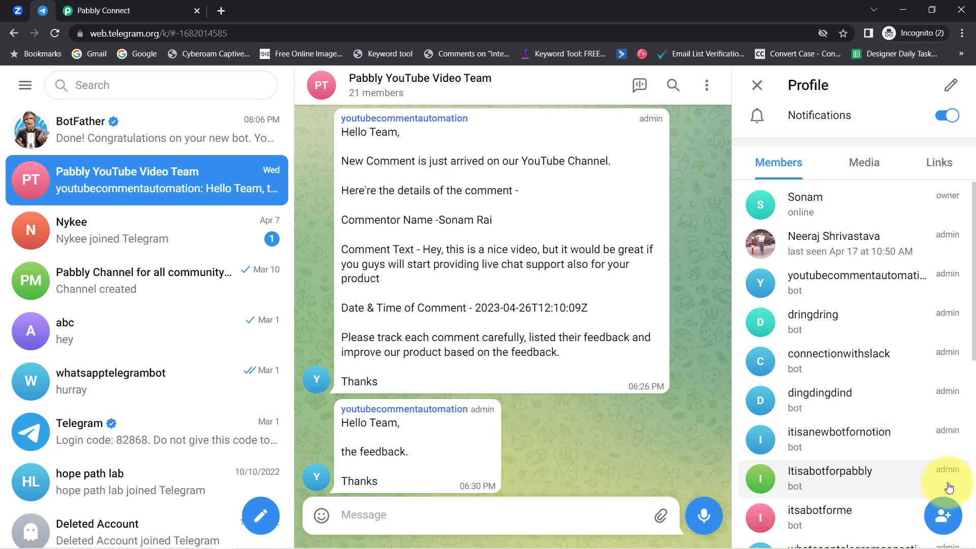
click(943, 516)
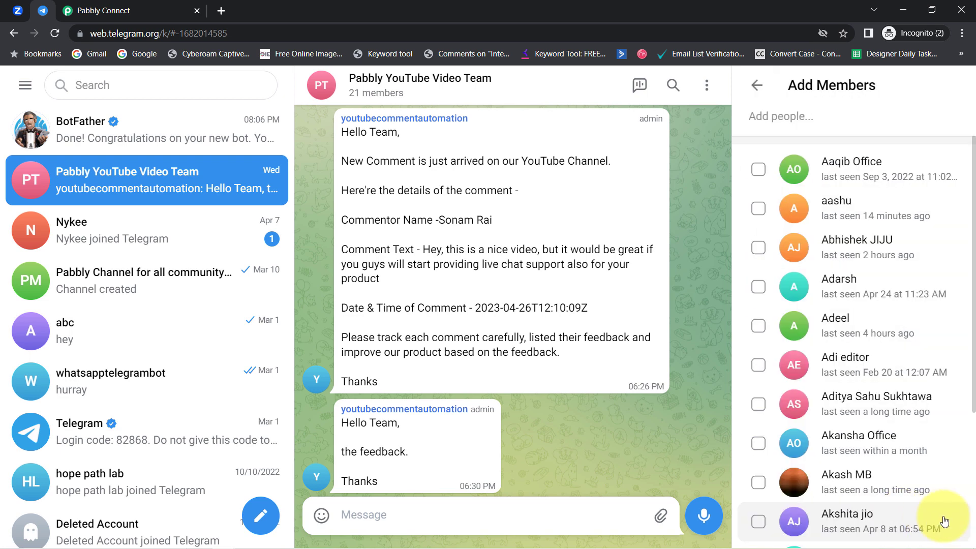
click(788, 121)
key(ctrl+v)
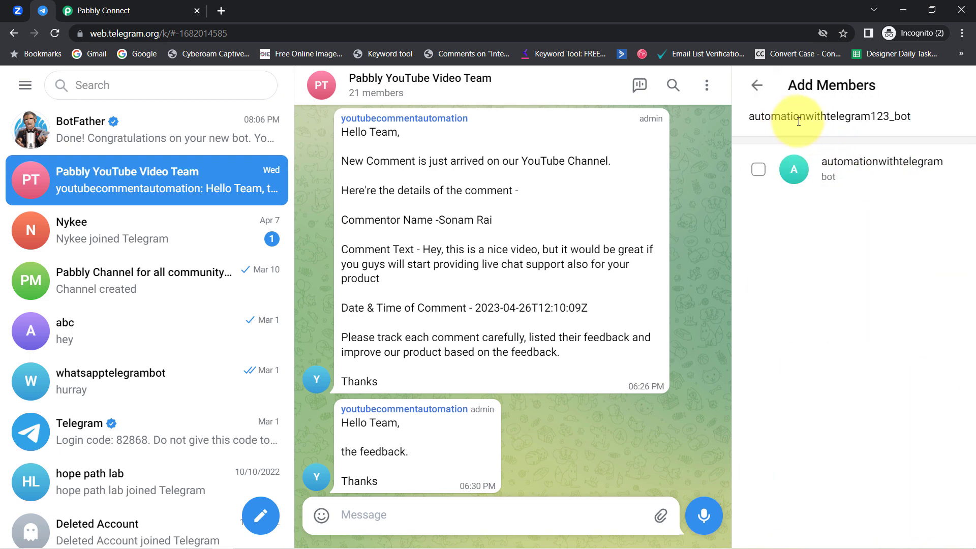
click(767, 168)
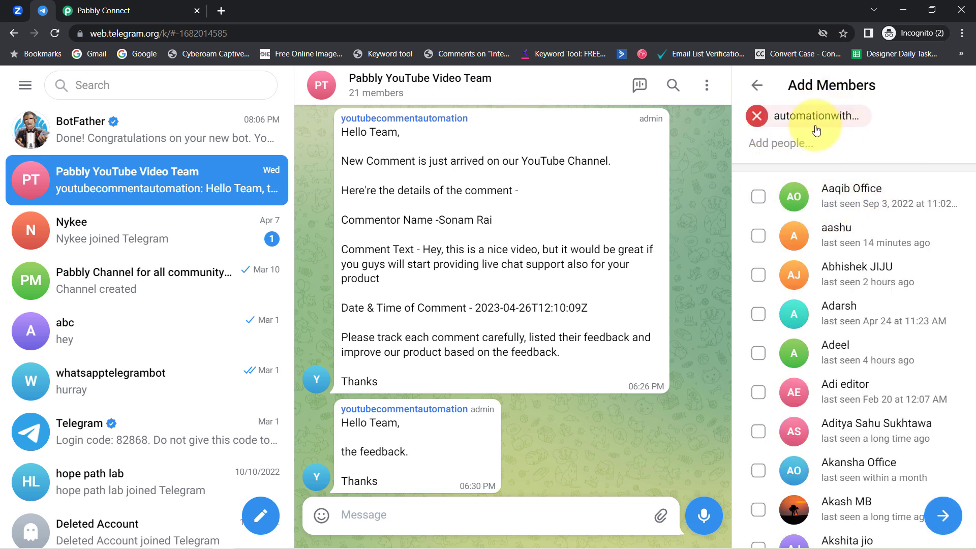
click(946, 516)
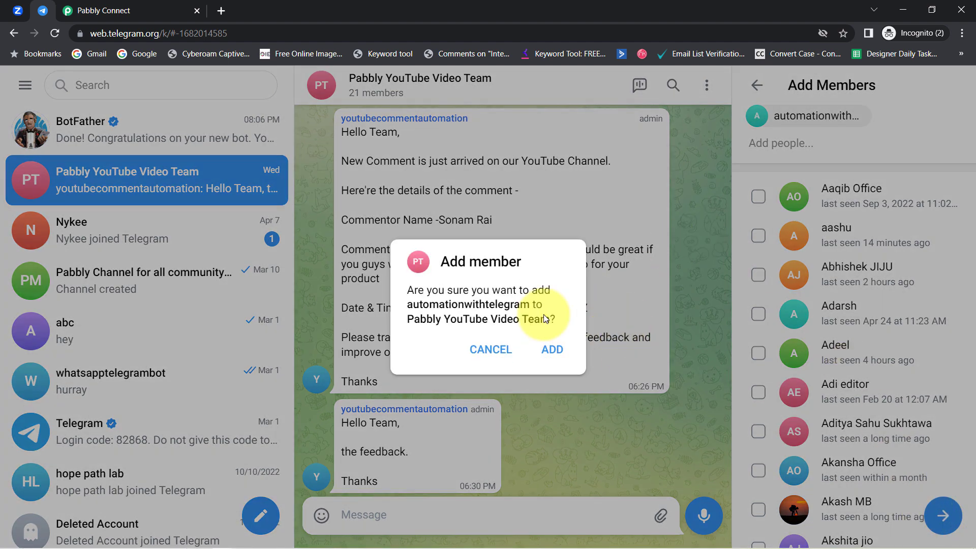
click(552, 350)
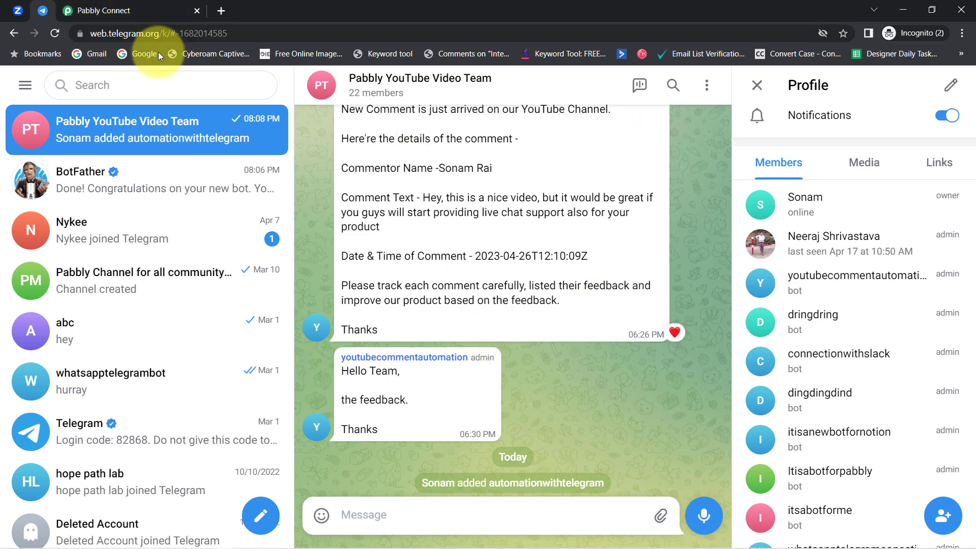
Step: Reload Telegram and check the group now lists 16 members, with automationwithtelegram still present
scroll(870, 342, down, 3)
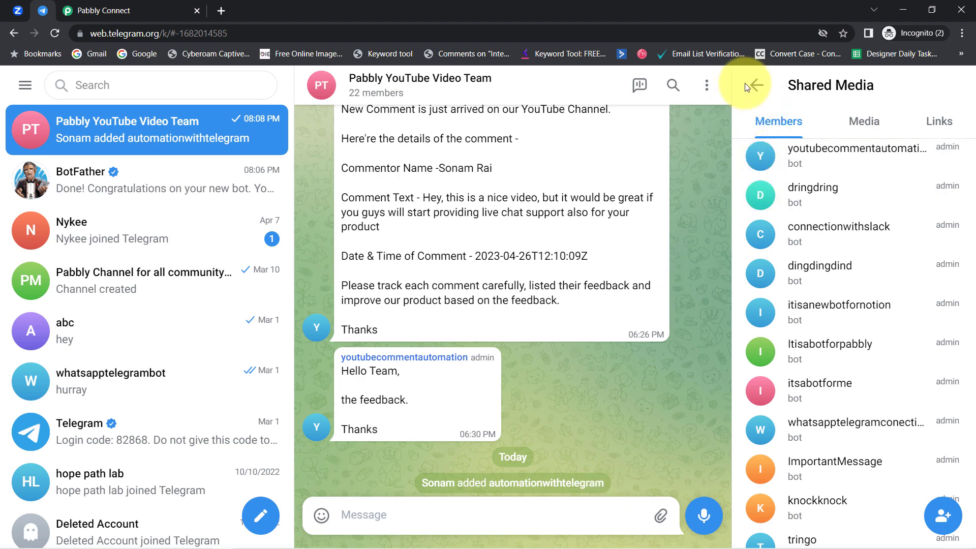
click(55, 33)
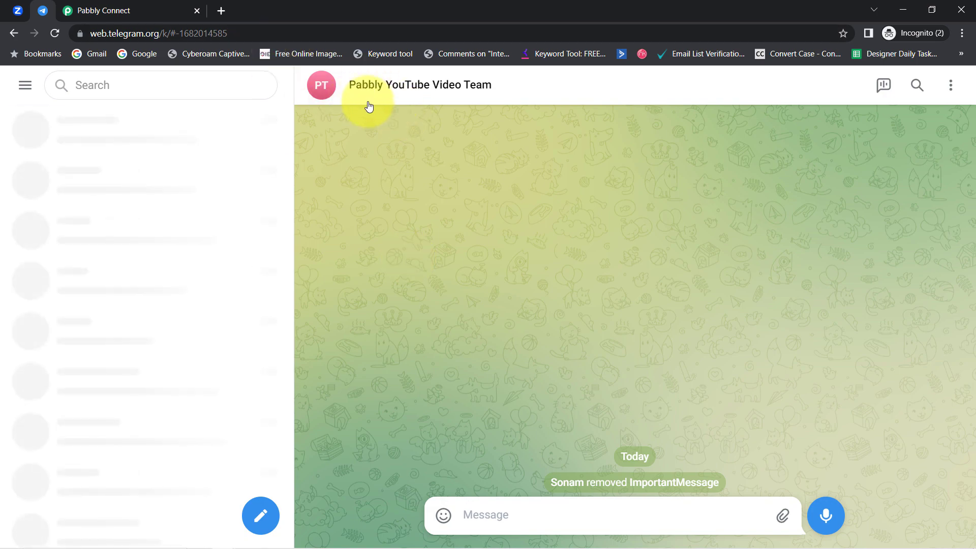
click(382, 97)
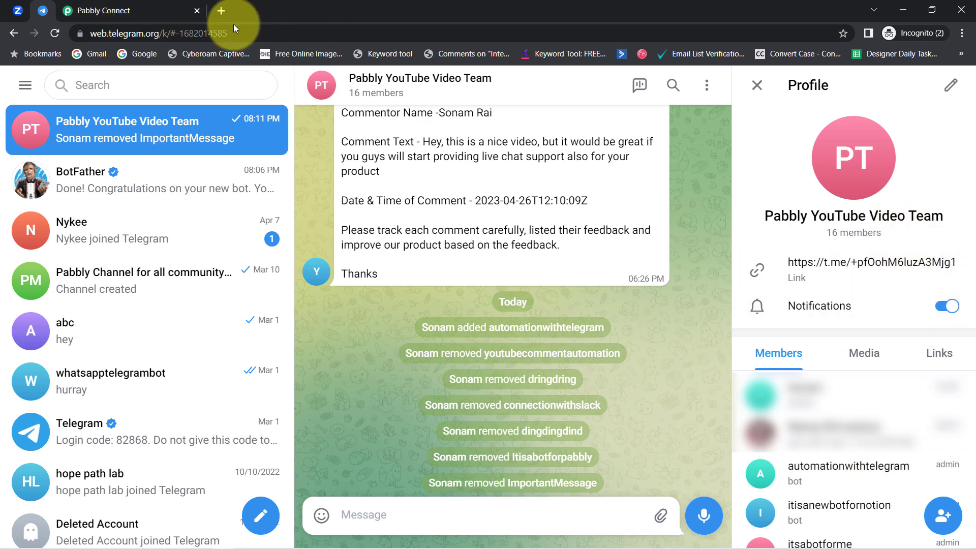
Step: Back in Pabbly Connect, check the Chat ID field and its example chat ID
click(151, 1)
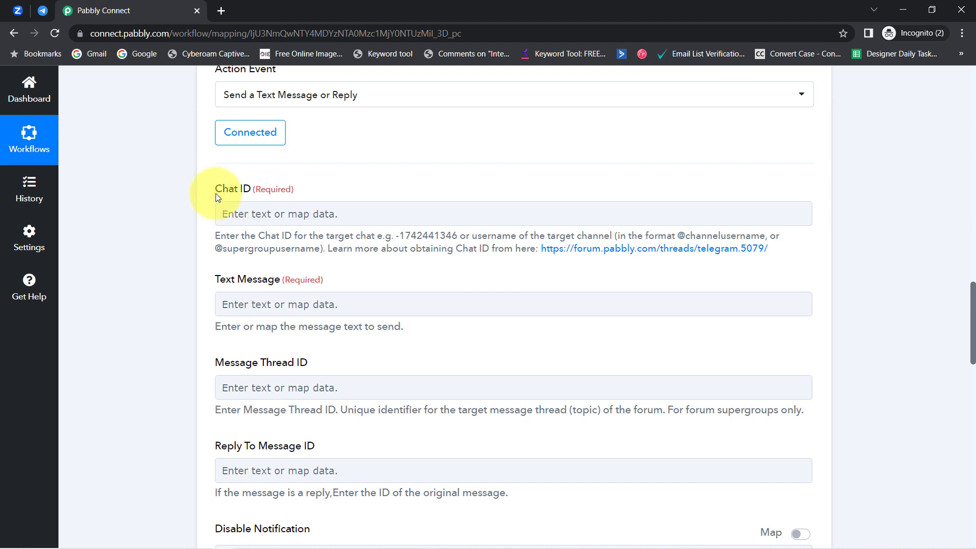
drag(217, 193, 243, 190)
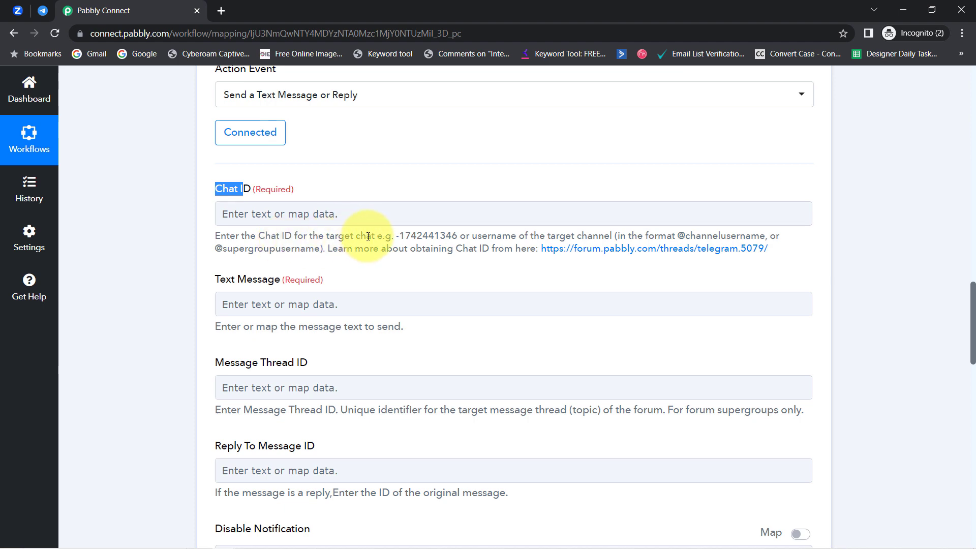
drag(394, 236, 446, 236)
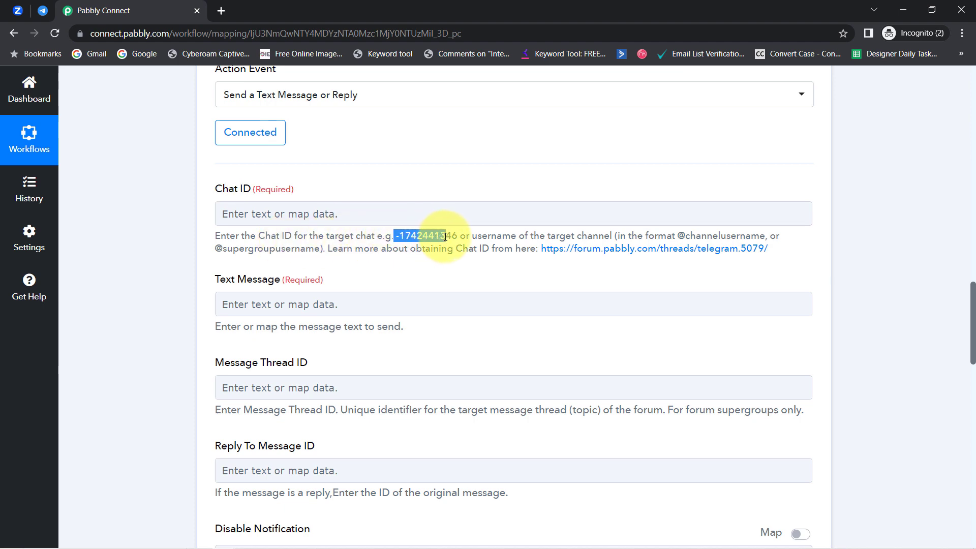
Step: Paste the group's chat ID from the Telegram Web address into Chat ID, then open the help link's menu
click(42, 10)
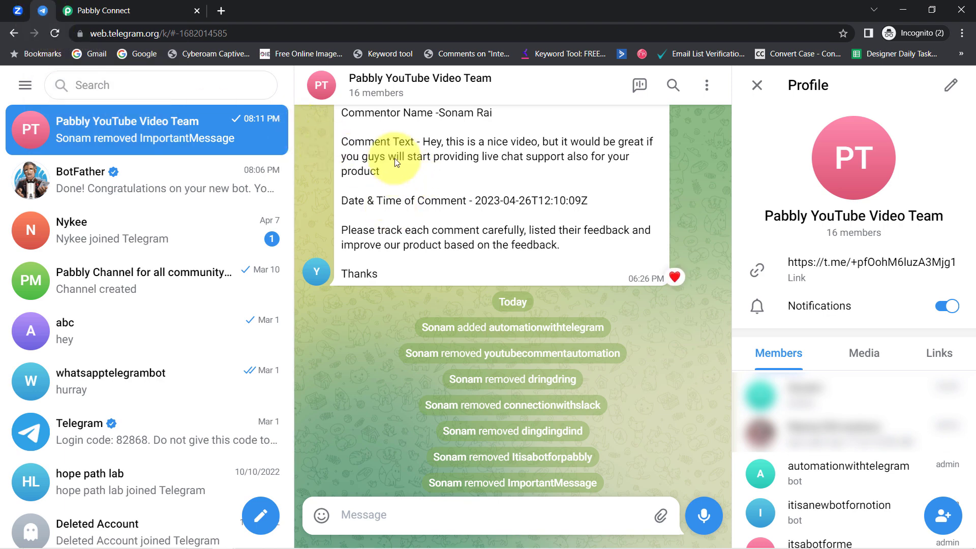
drag(237, 33, 177, 39)
key(ctrl+c)
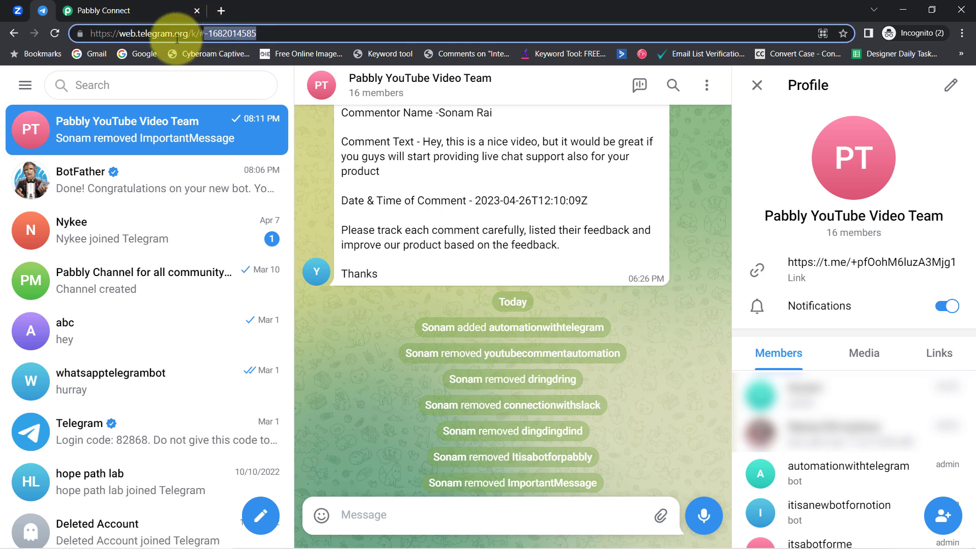
click(105, 10)
click(229, 214)
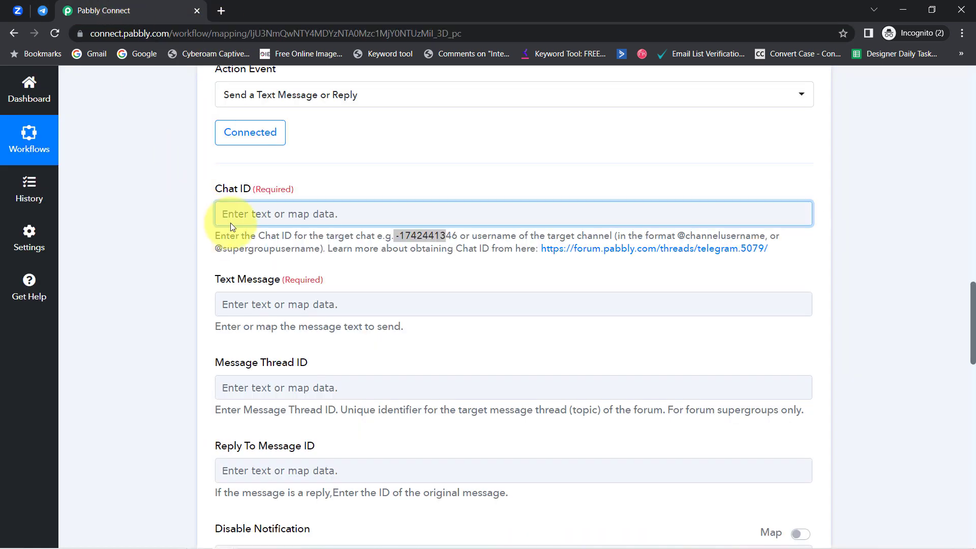
key(ctrl+v)
click(160, 235)
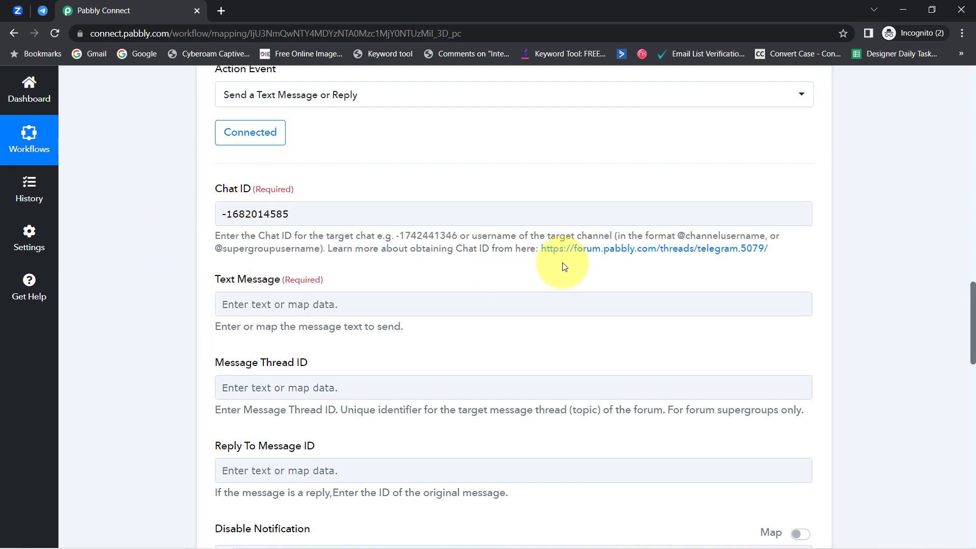
right_click(633, 251)
click(638, 256)
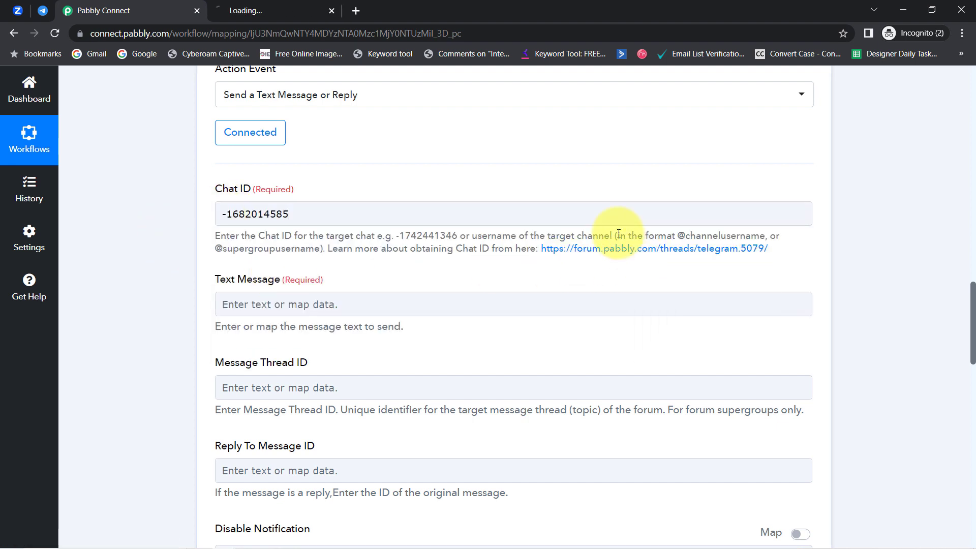
click(270, 6)
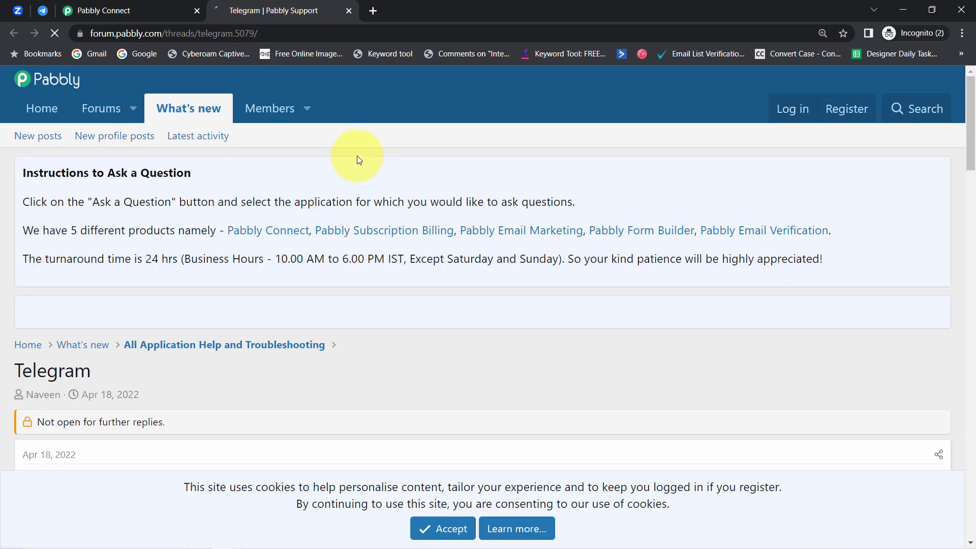
scroll(974, 187, down, 2)
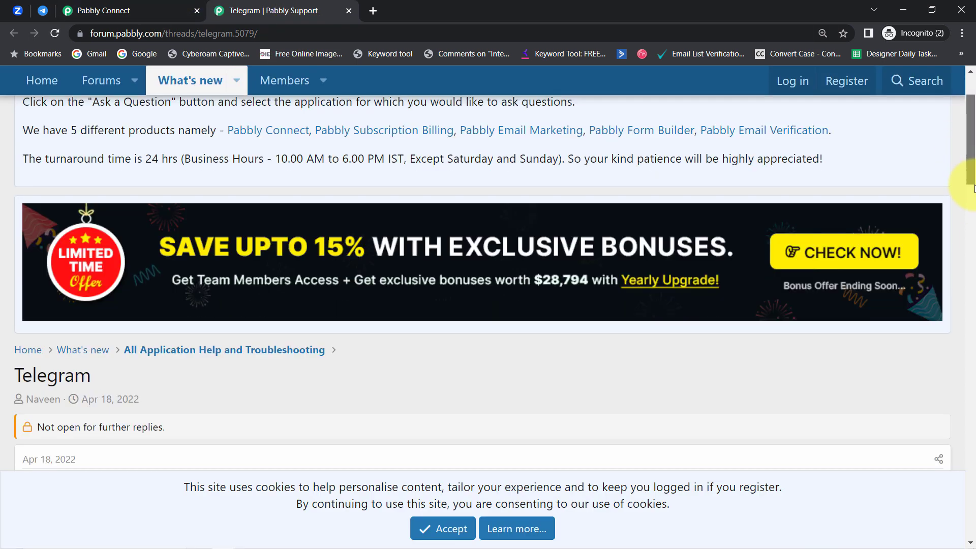
drag(974, 187, 972, 447)
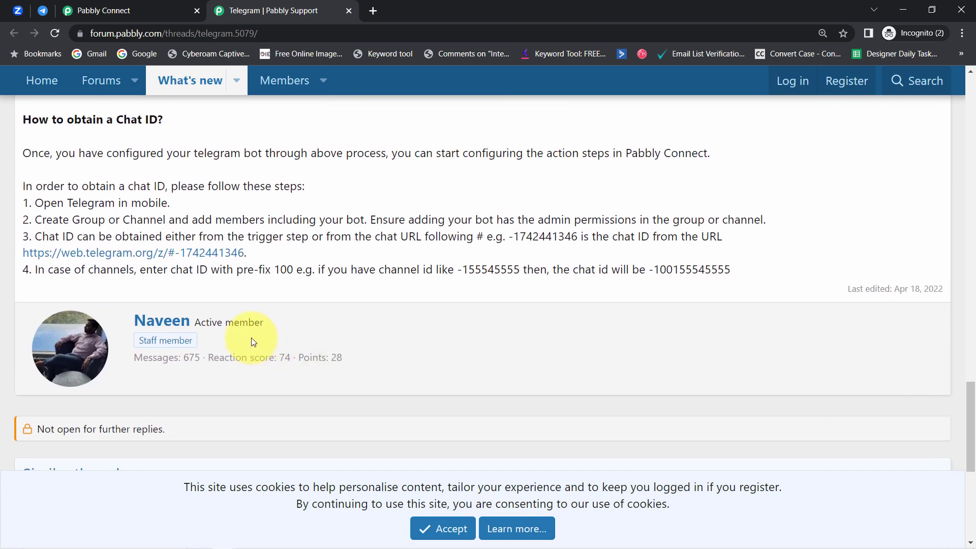
drag(164, 272, 287, 271)
click(287, 270)
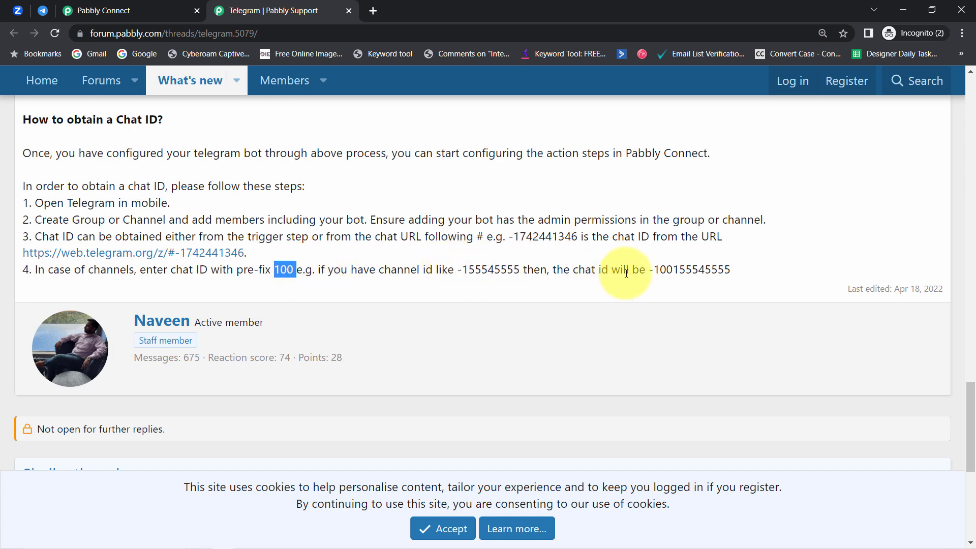
drag(649, 271, 767, 274)
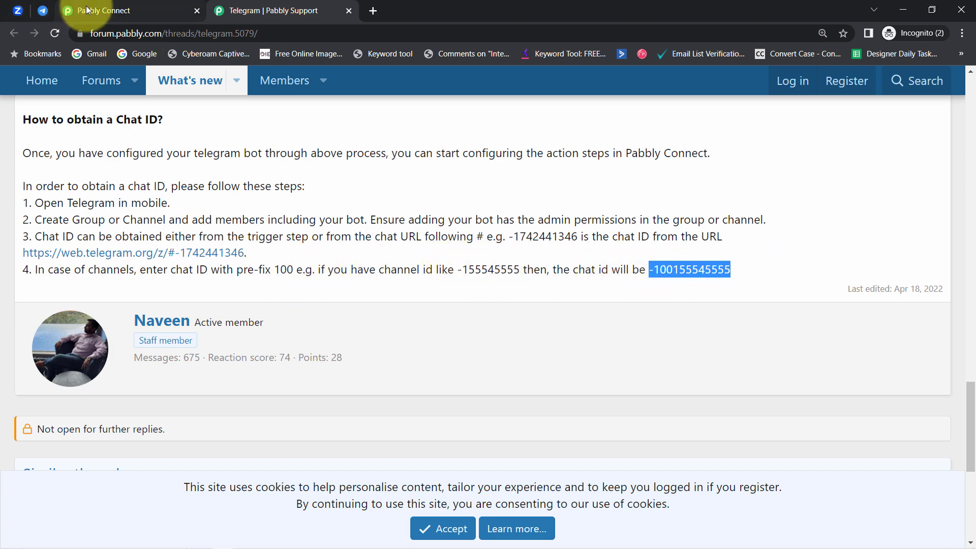
click(101, 11)
click(228, 213)
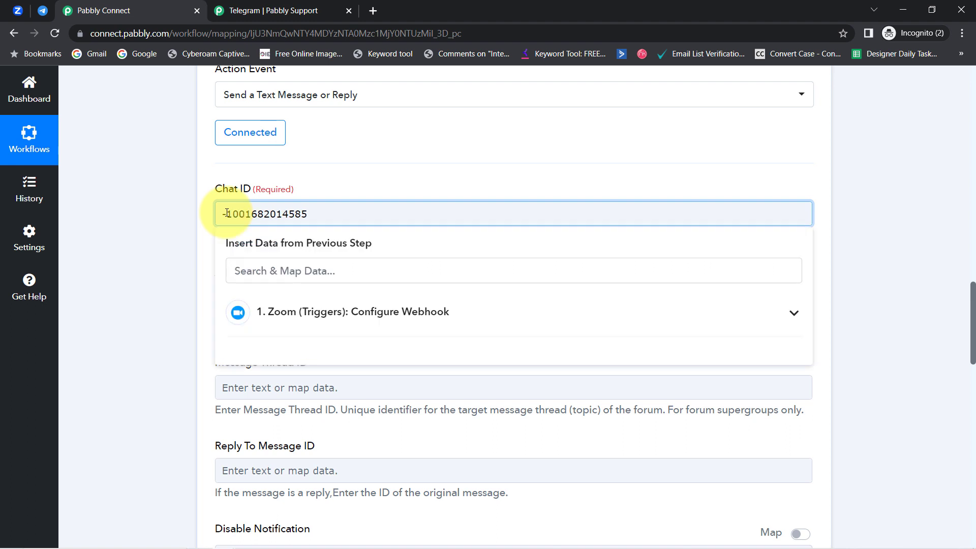
Step: Copy the whole meeting-announcement template from Notepad
click(142, 225)
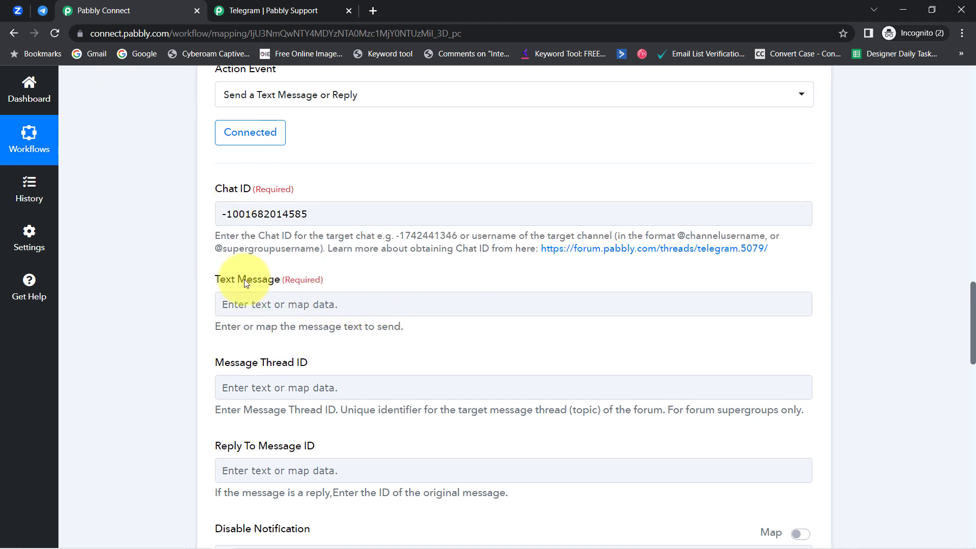
drag(231, 280, 307, 279)
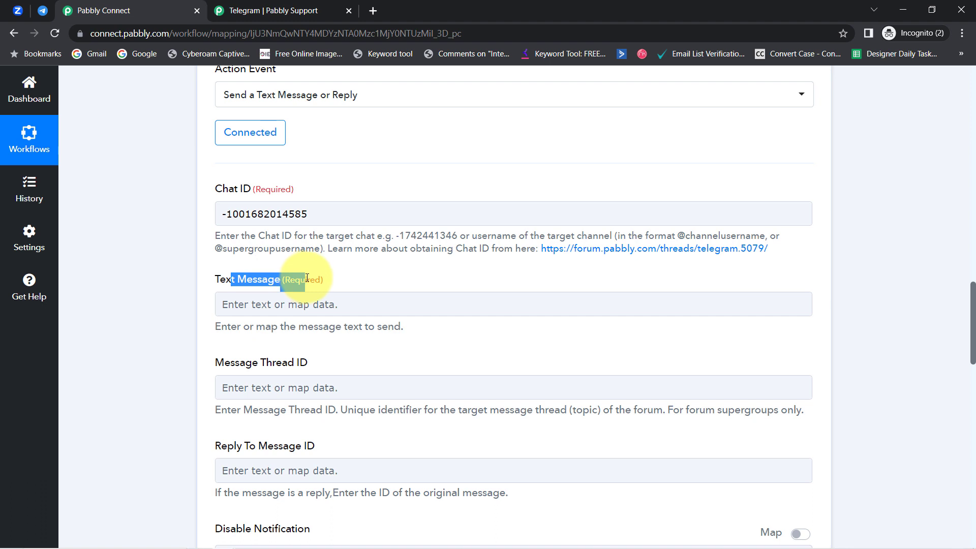
mouse_move(275, 539)
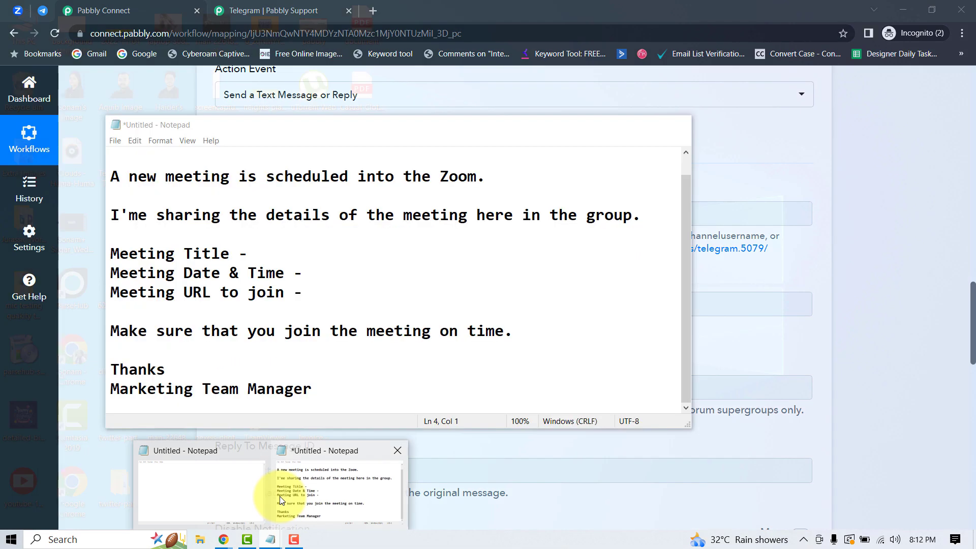
click(279, 496)
drag(320, 387, 99, 178)
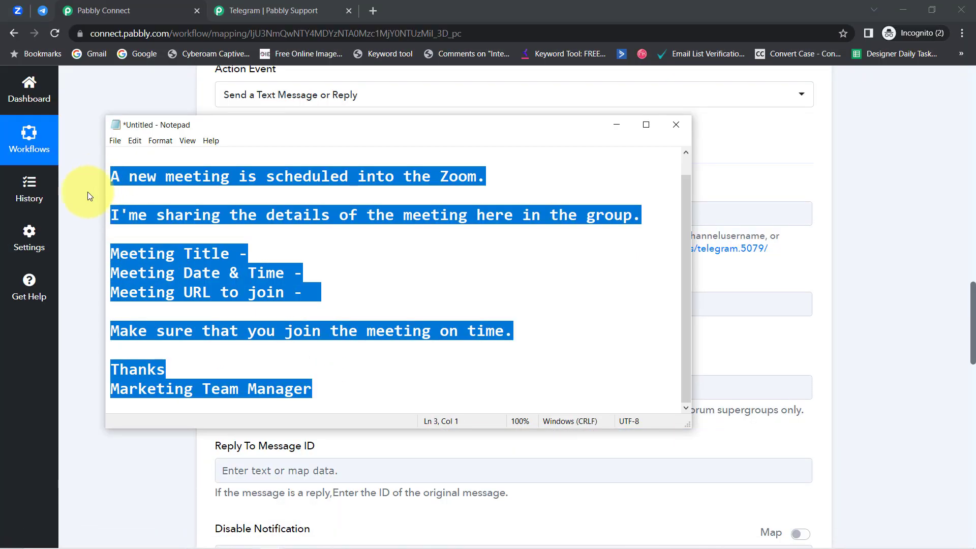
Step: Paste the template into Text Message and break the line after its first sentence
click(88, 192)
click(259, 303)
text(A new meeting is scheduled into the Zoom.I'me sharing the details of the meeting here in the group.Meeting Title - Meeting Date & Time - Meeting URL to join -  Make sure that you join the meeting on time.Thanks Marketing Team Manager)
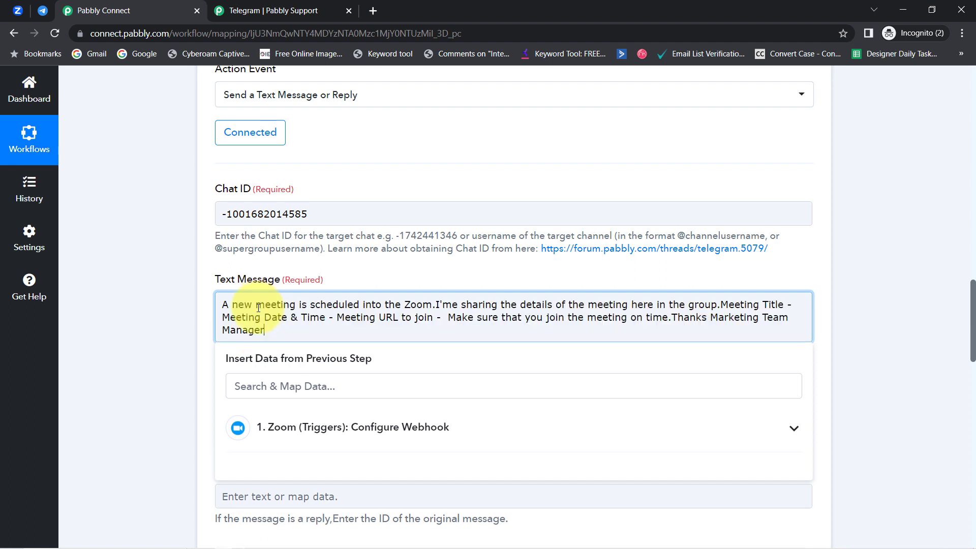
click(436, 304)
key(Return)
key(Return)
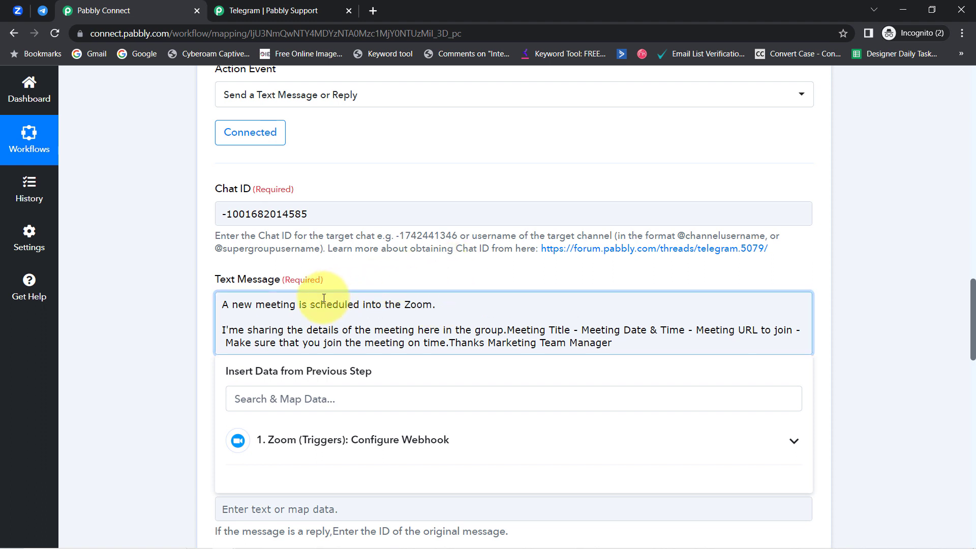
Step: Add 'Hello Team,' on its own first line and correct the typo I'me to I'm
text(Hello )
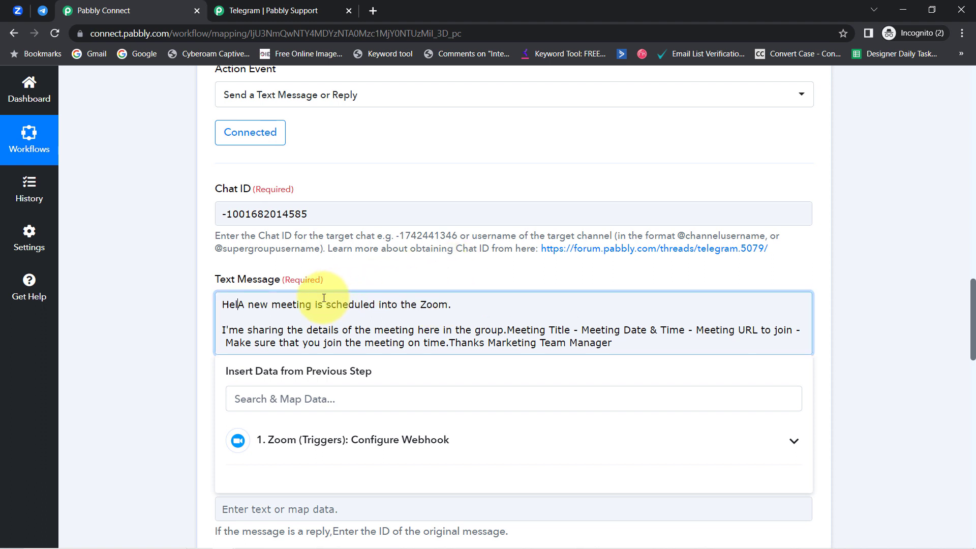
text(Team,)
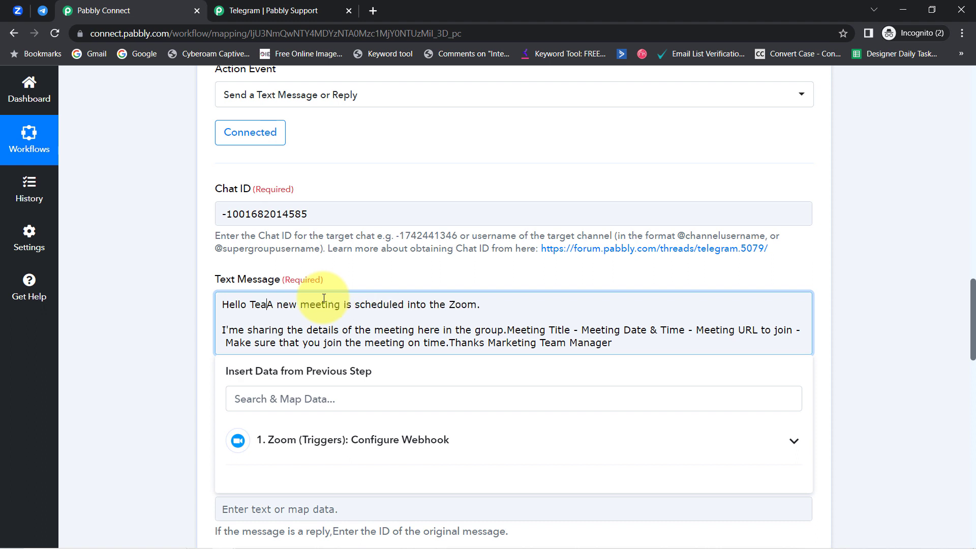
key(Return)
key(Return)
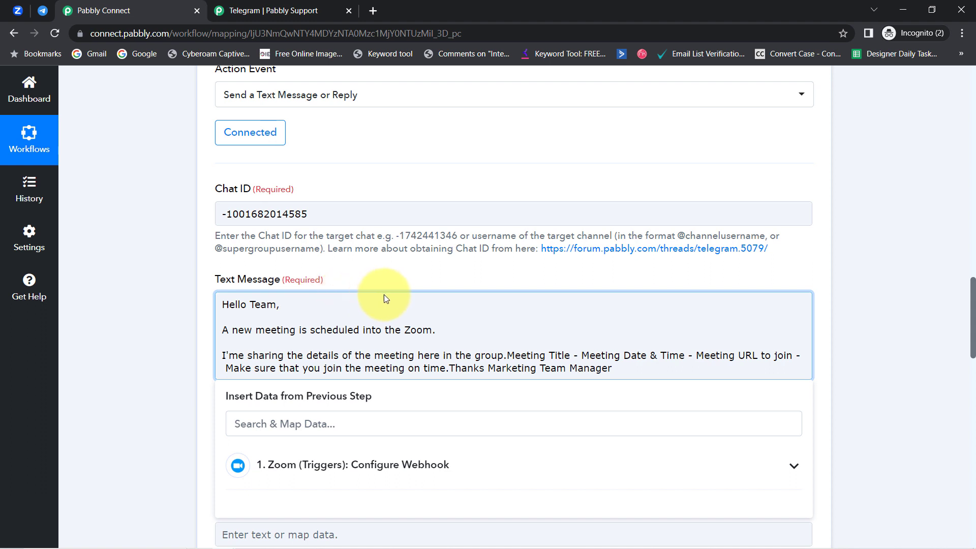
click(238, 356)
key(Delete)
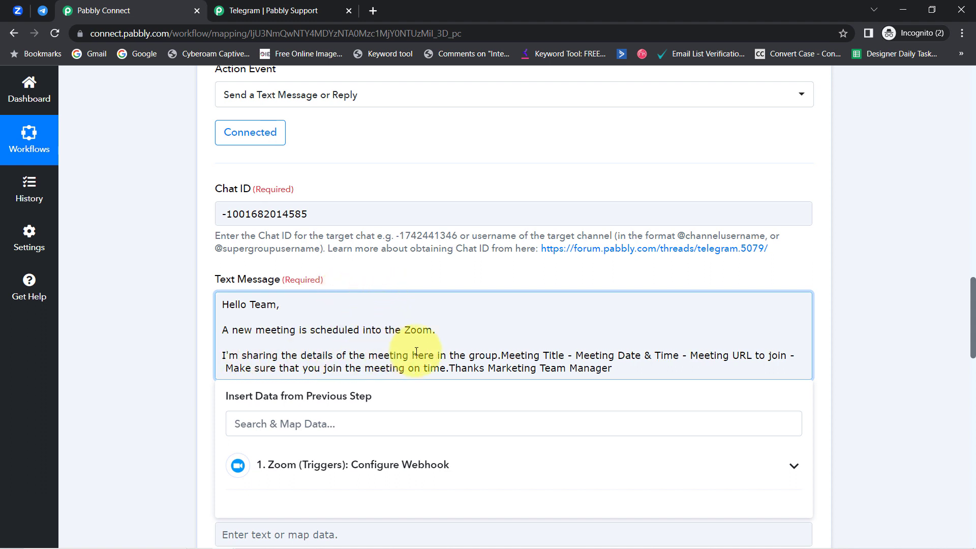
Step: Put Meeting Title and Meeting Date & Time on separate lines, removing the stray leading space
click(501, 355)
key(Return)
key(Return)
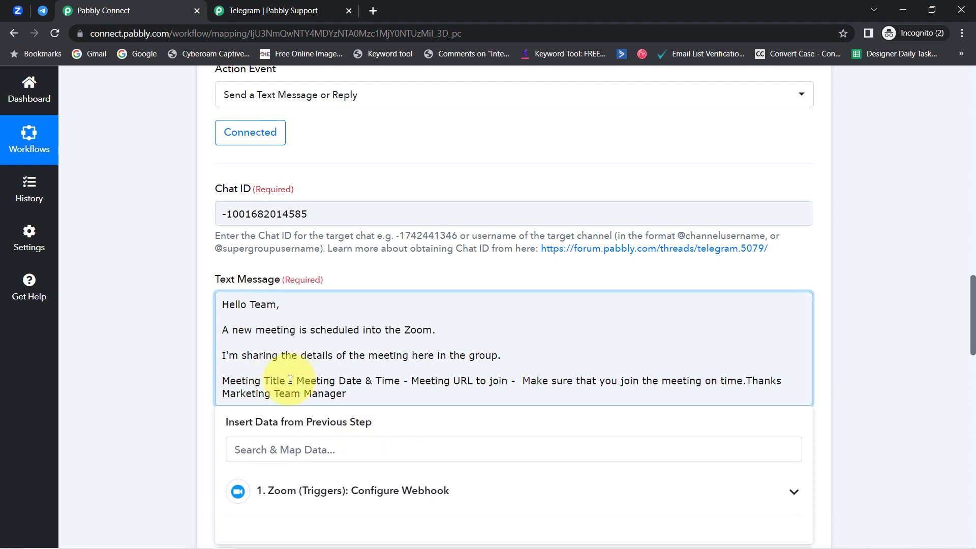
click(291, 380)
key(Return)
key(Delete)
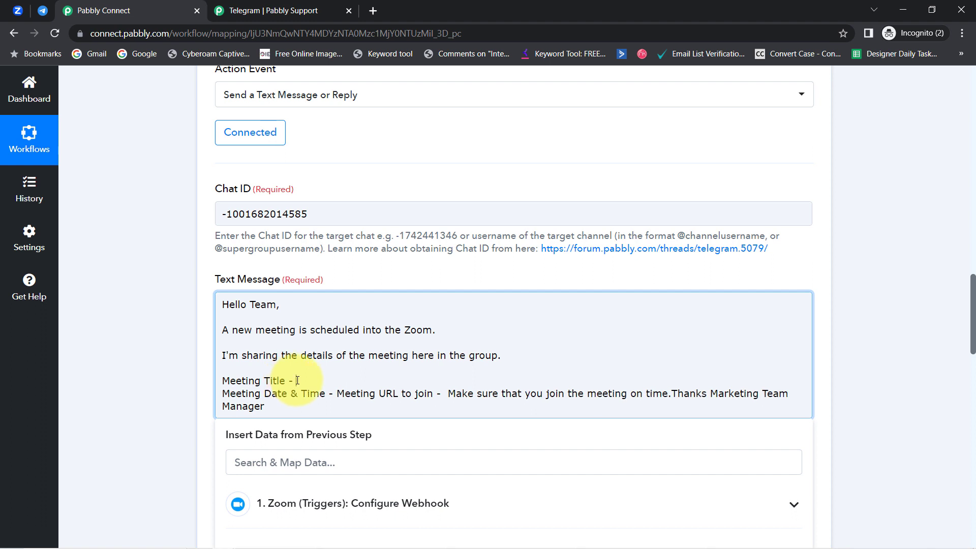
click(972, 310)
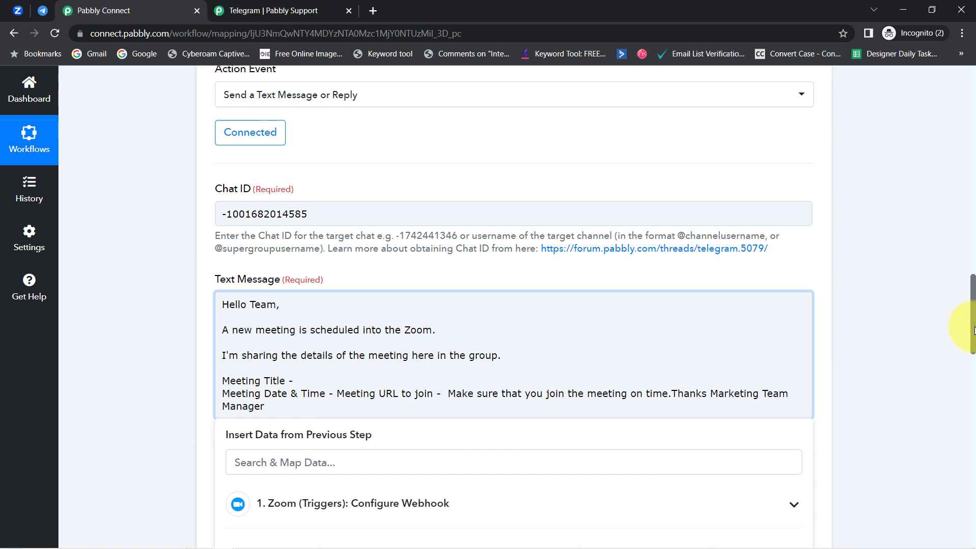
drag(973, 331, 965, 222)
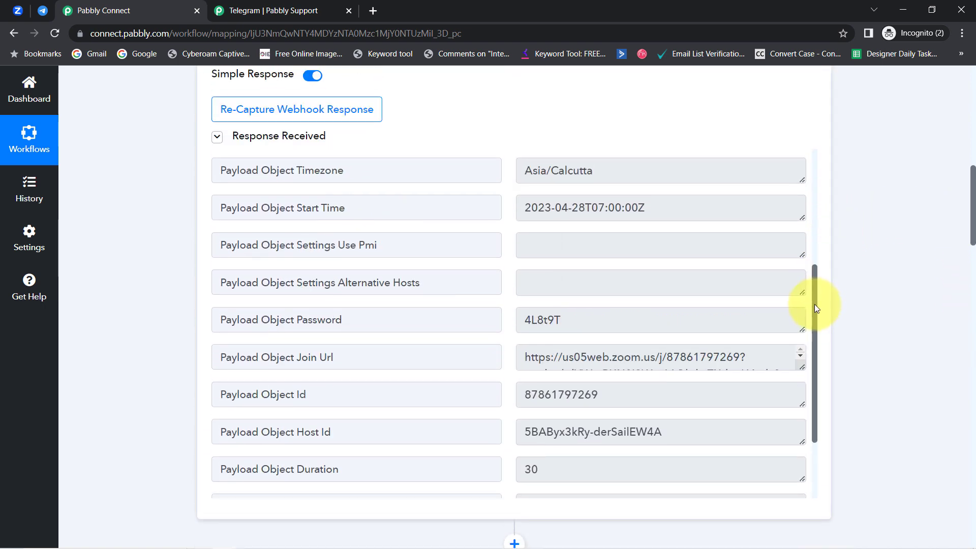
drag(814, 318, 807, 400)
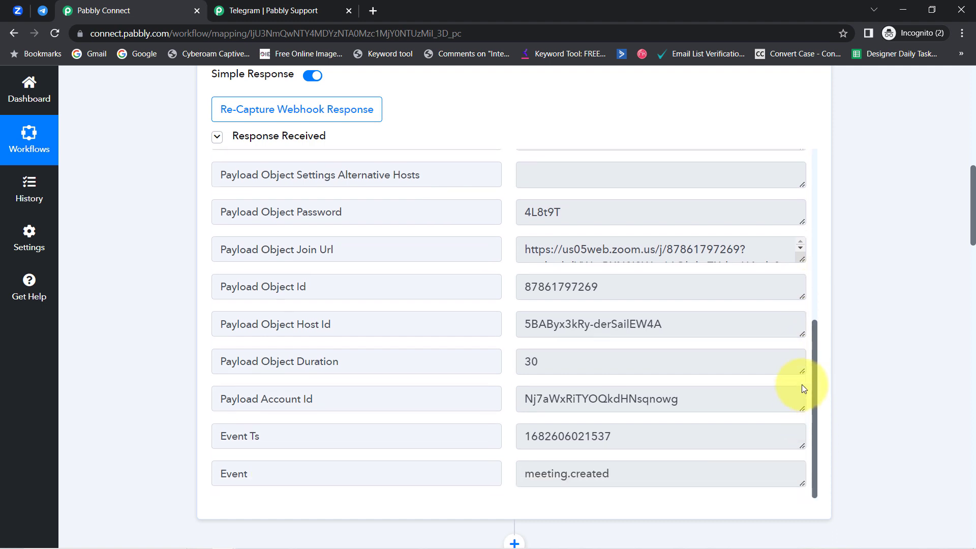
scroll(802, 388, up, 4)
click(676, 222)
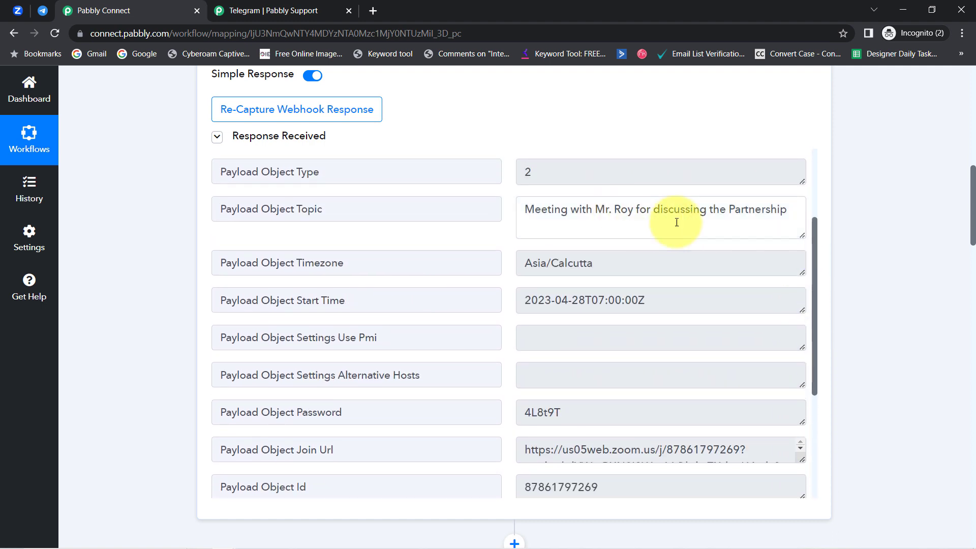
drag(614, 222, 693, 222)
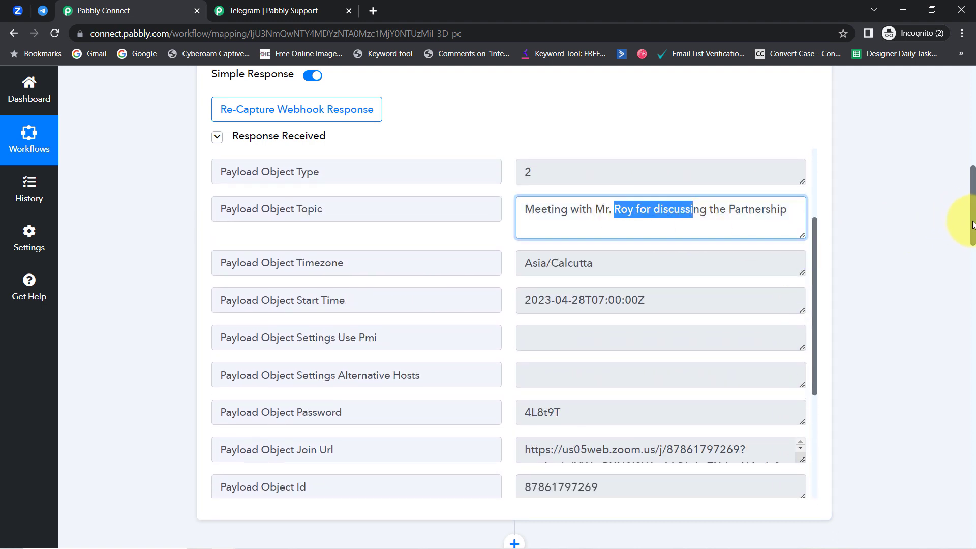
drag(973, 231, 962, 364)
click(289, 204)
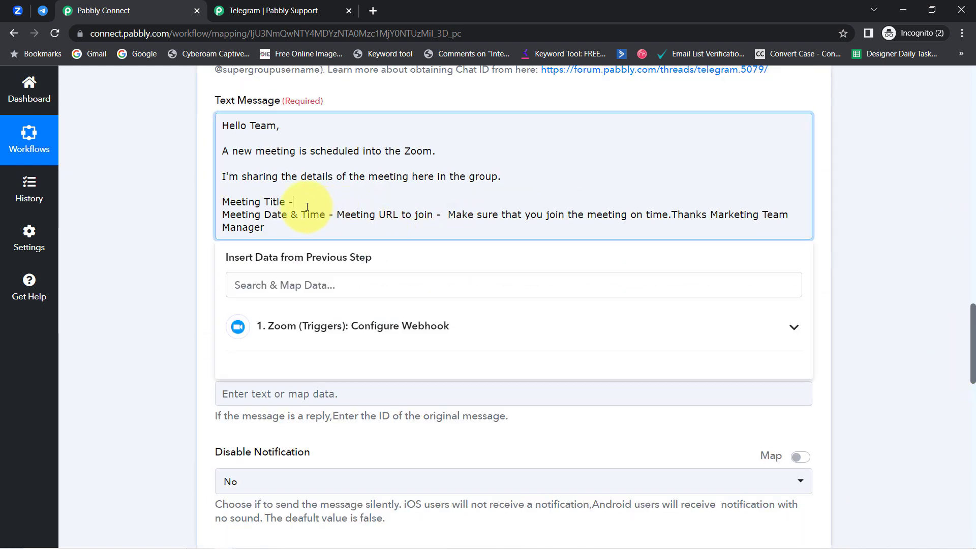
Step: Search the Zoom data for 'meetin' and insert the meeting topic after 'Meeting Title -'
click(328, 331)
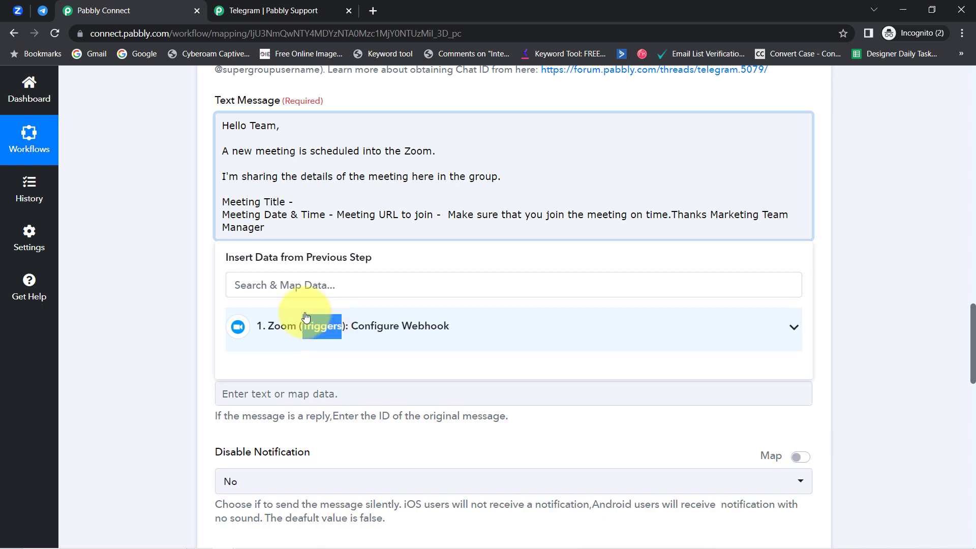
click(261, 285)
text(meet)
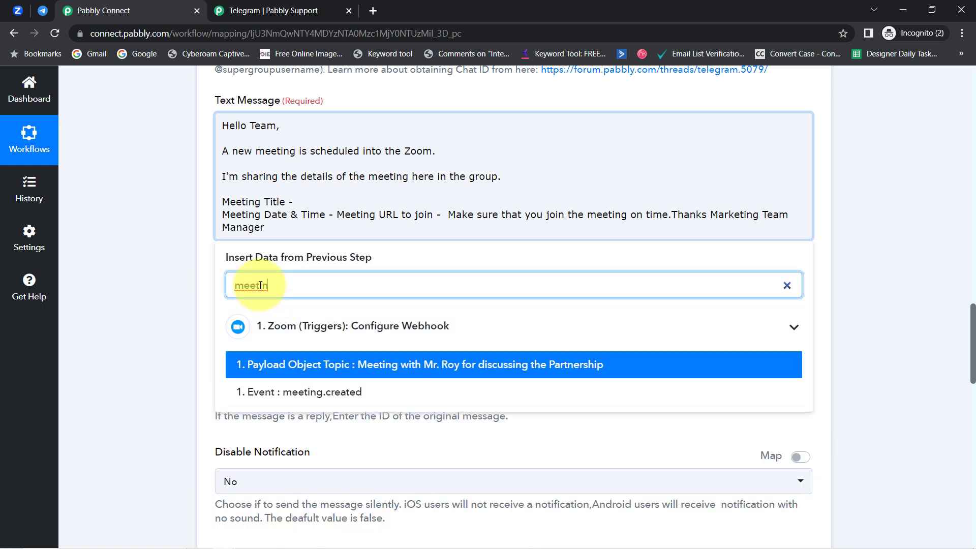
text(in)
click(429, 375)
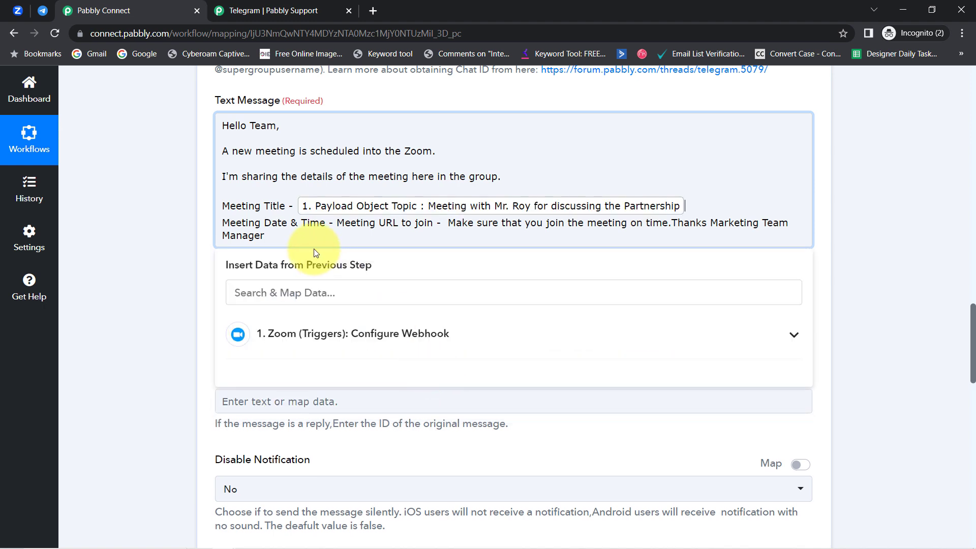
Step: Leave the date line as is and search the Zoom data for 'star' to find the start time
drag(239, 222, 299, 223)
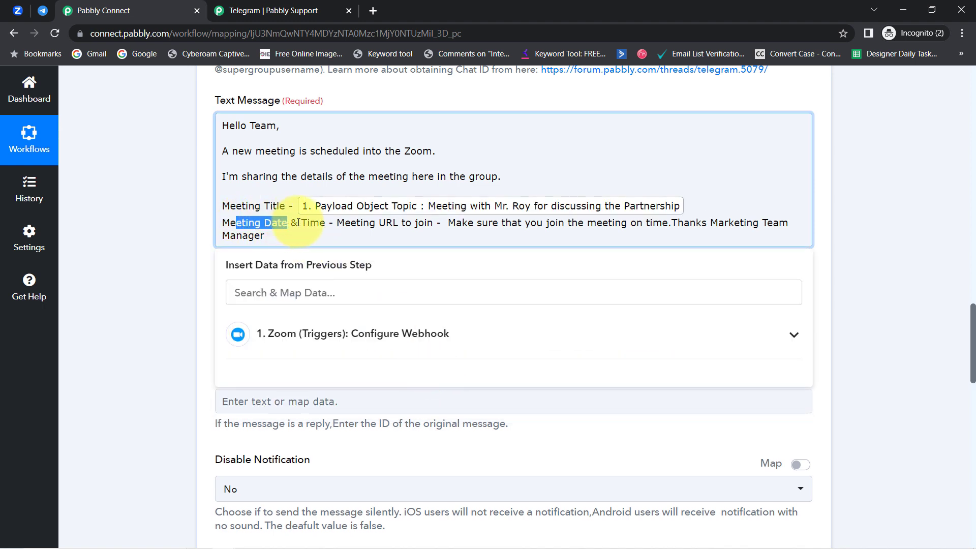
click(319, 222)
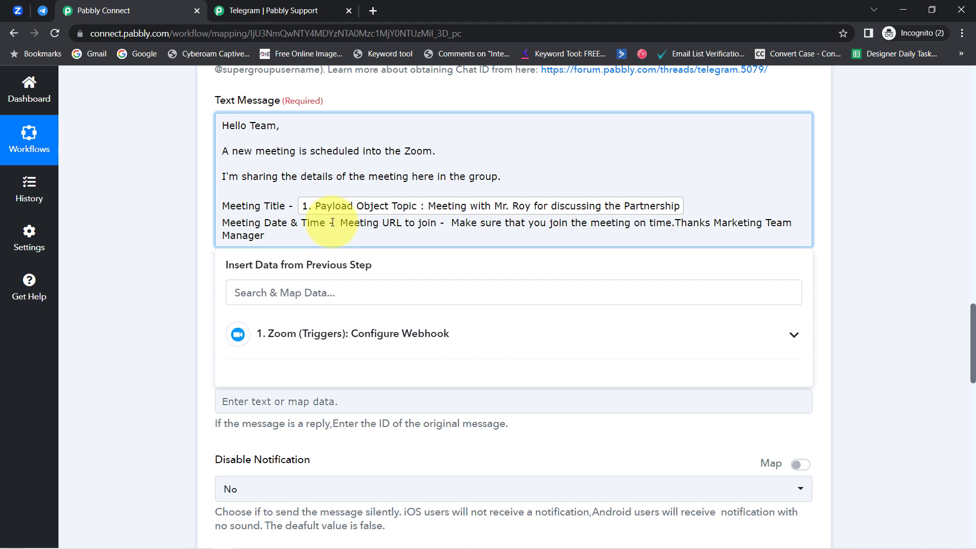
key(Return)
key(BackSpace)
click(291, 287)
text(date)
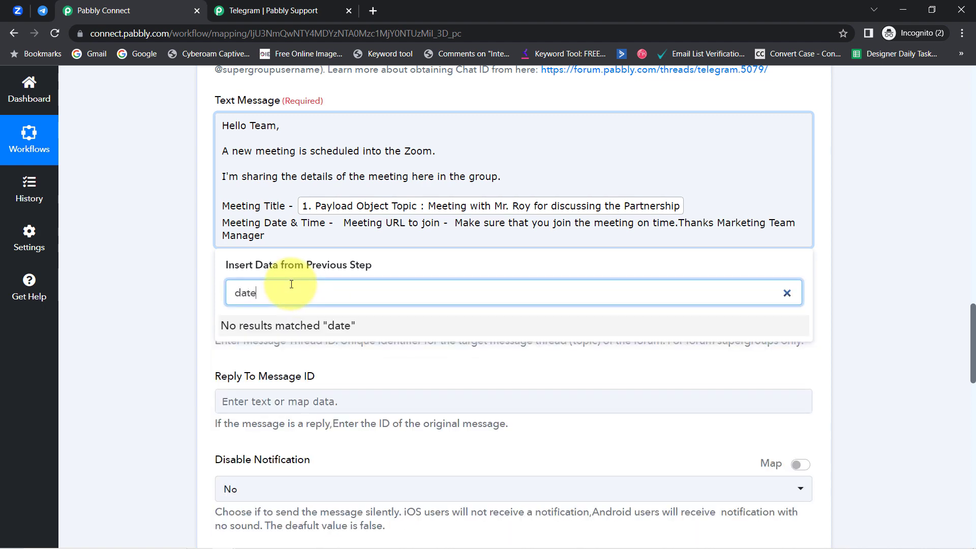
key(BackSpace)
key(BackSpace)
text(star)
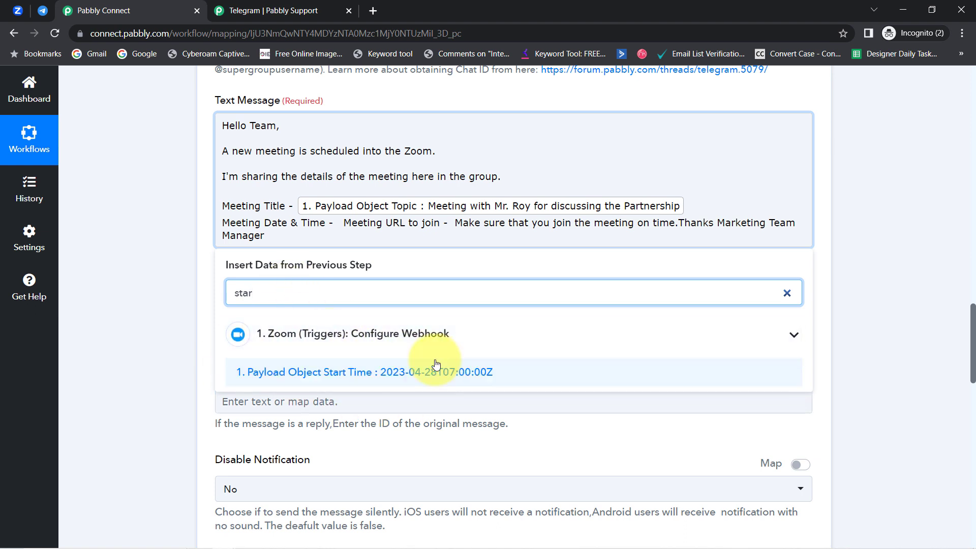
click(42, 10)
click(28, 10)
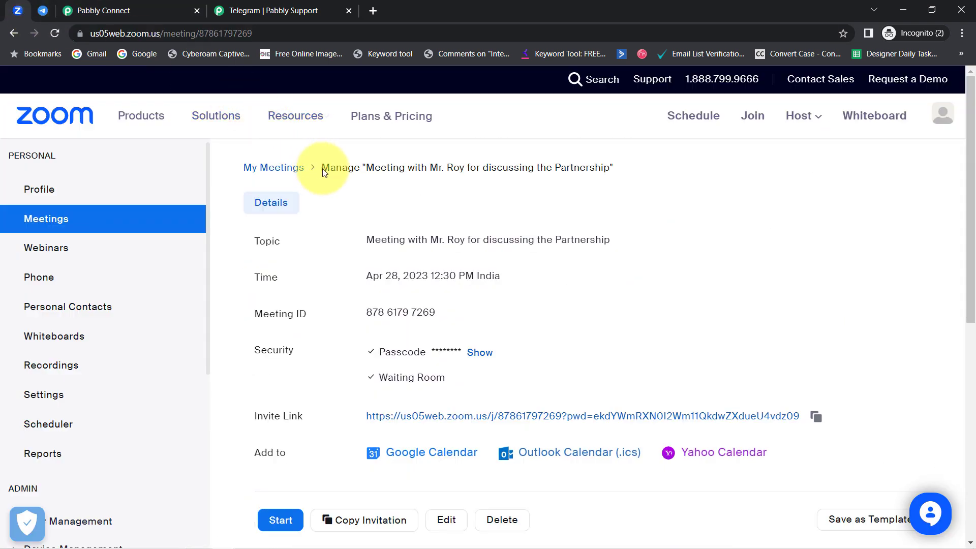
drag(421, 272, 465, 273)
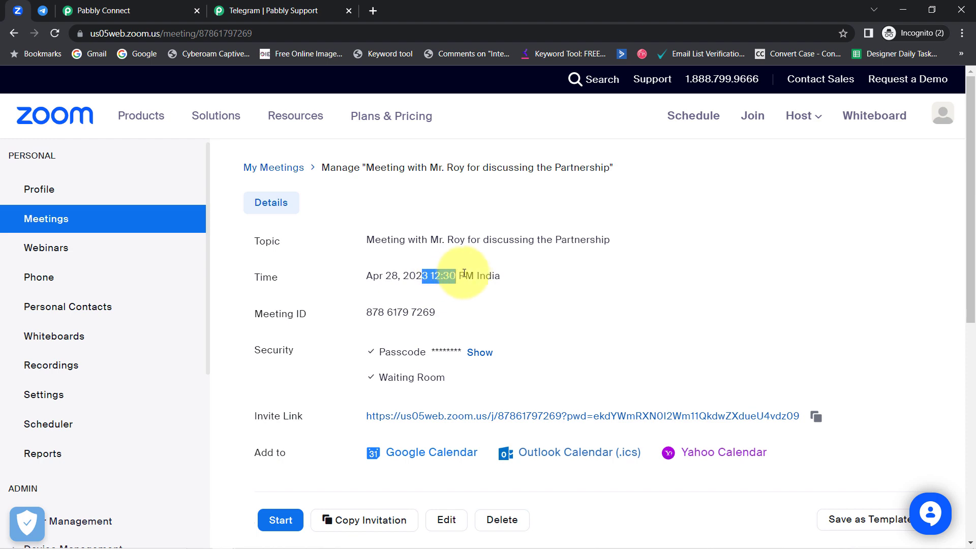
click(99, 10)
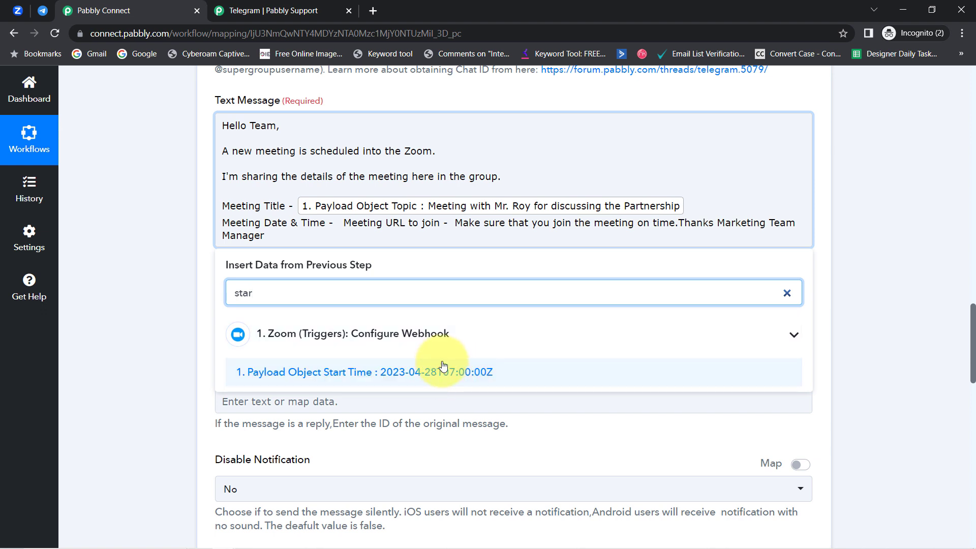
Step: Insert a Date/Time Formatter step before Telegram with action Format Date with Time Zone, and connect it
click(190, 302)
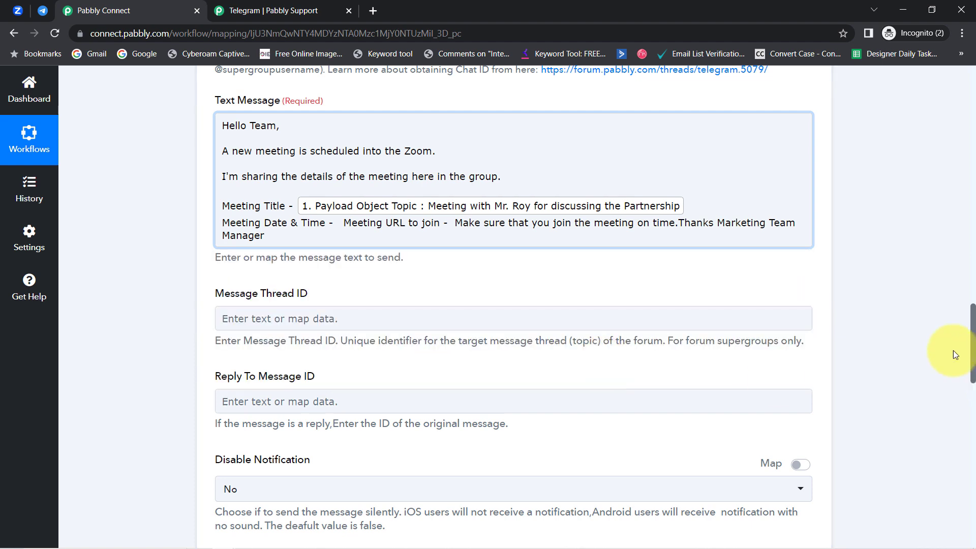
drag(971, 365, 954, 277)
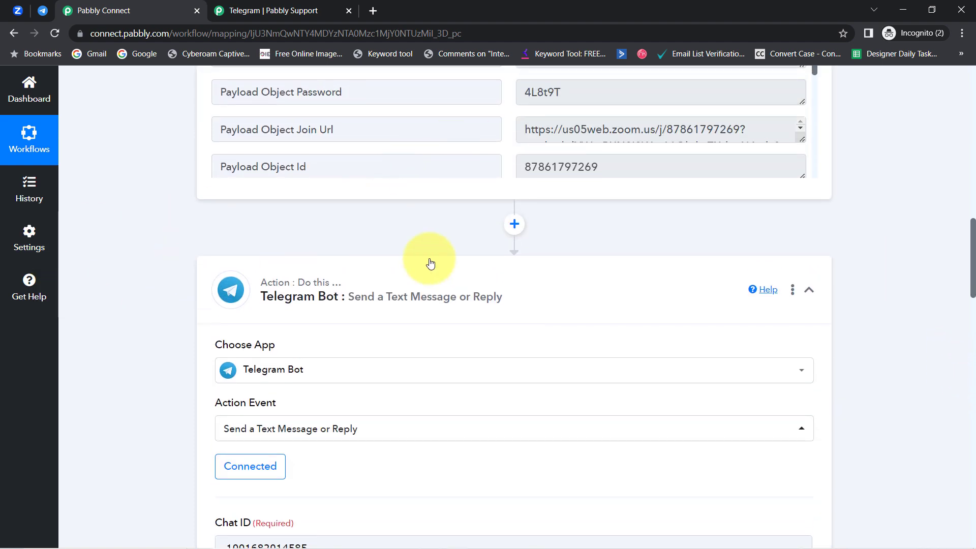
click(513, 226)
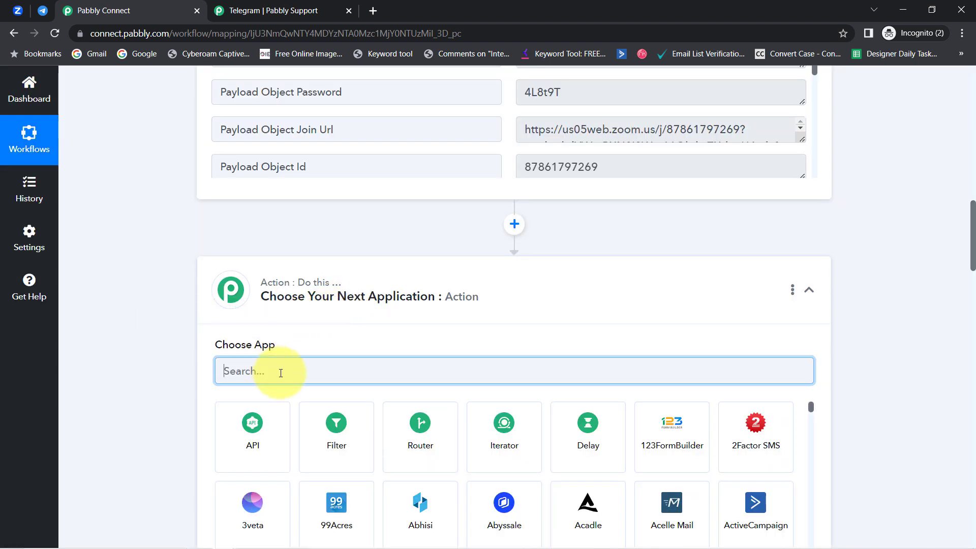
text(date)
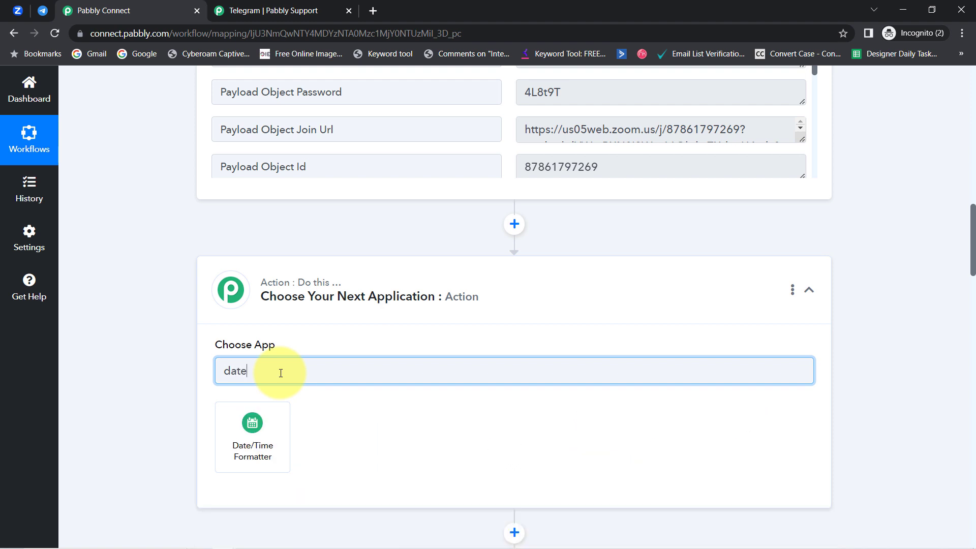
click(256, 425)
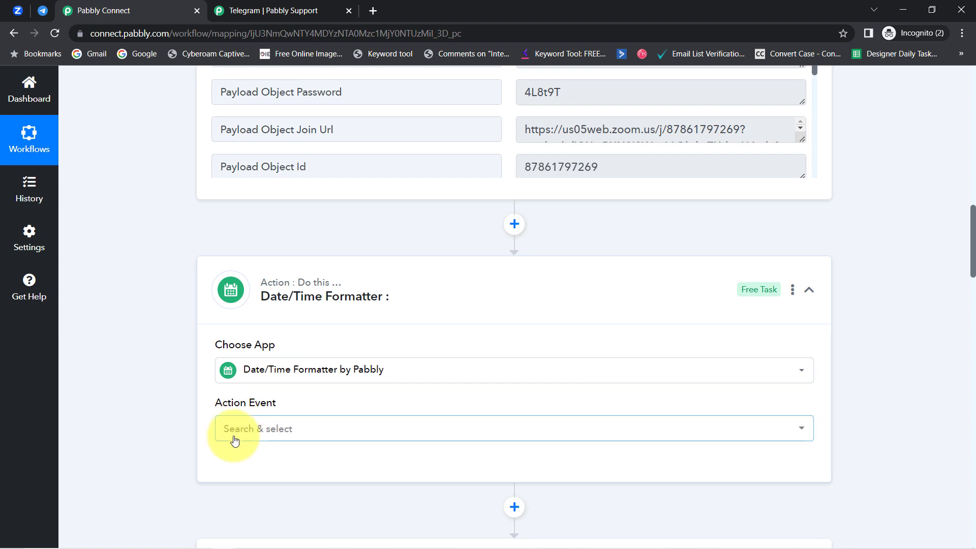
click(235, 439)
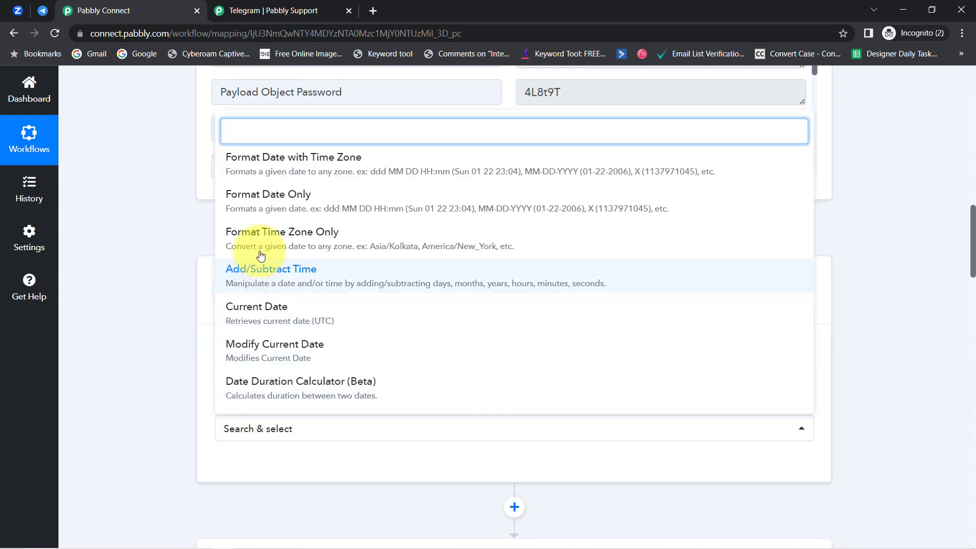
click(275, 170)
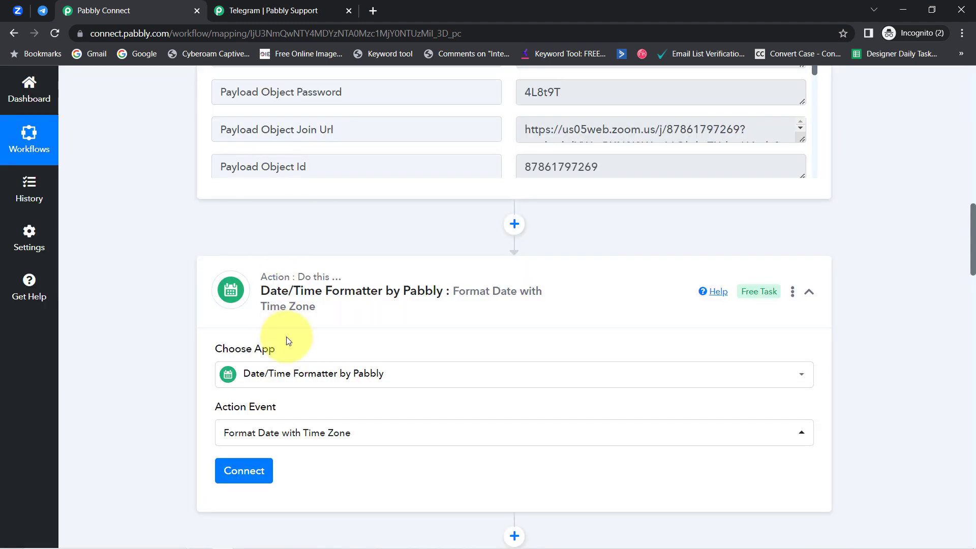
click(247, 470)
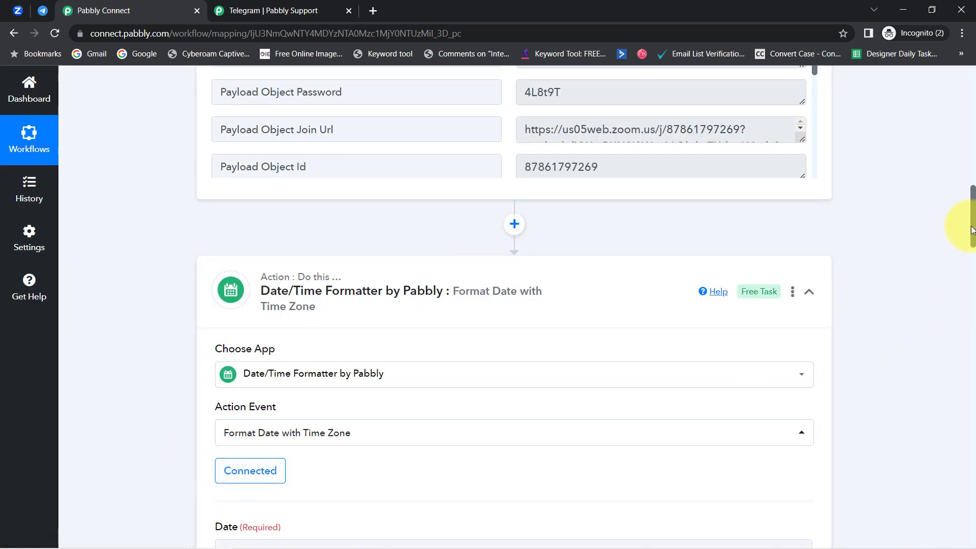
drag(970, 230, 971, 274)
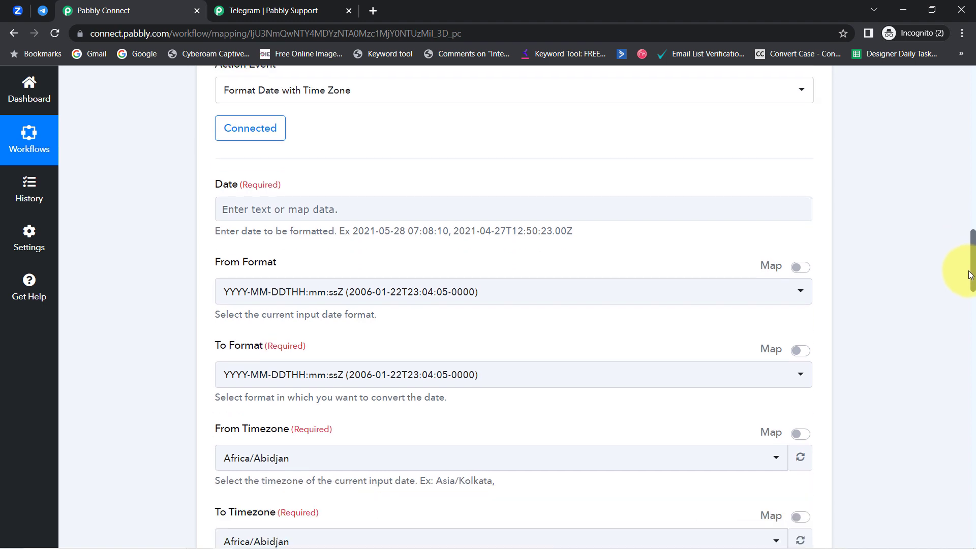
Step: Map the Zoom meeting Start Time into the formatter's Date field
click(329, 213)
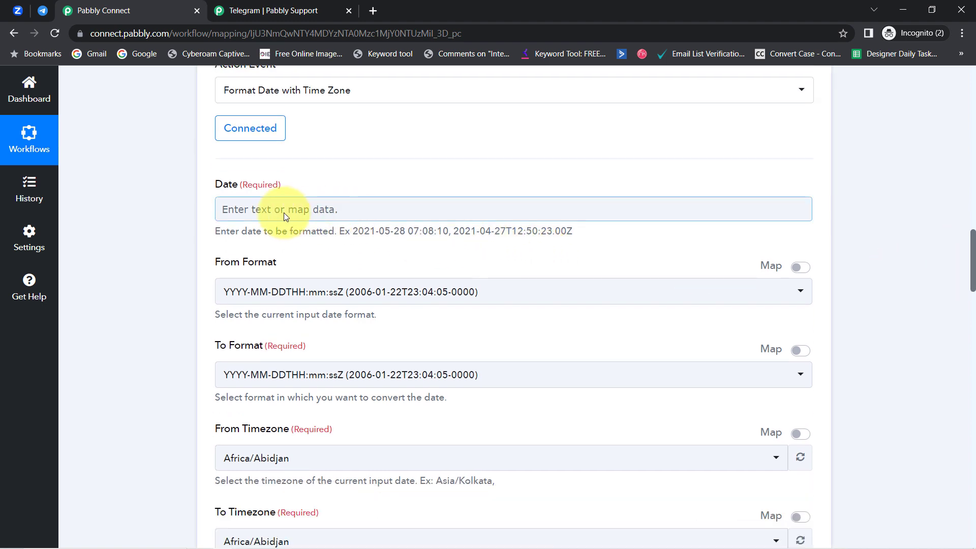
click(240, 216)
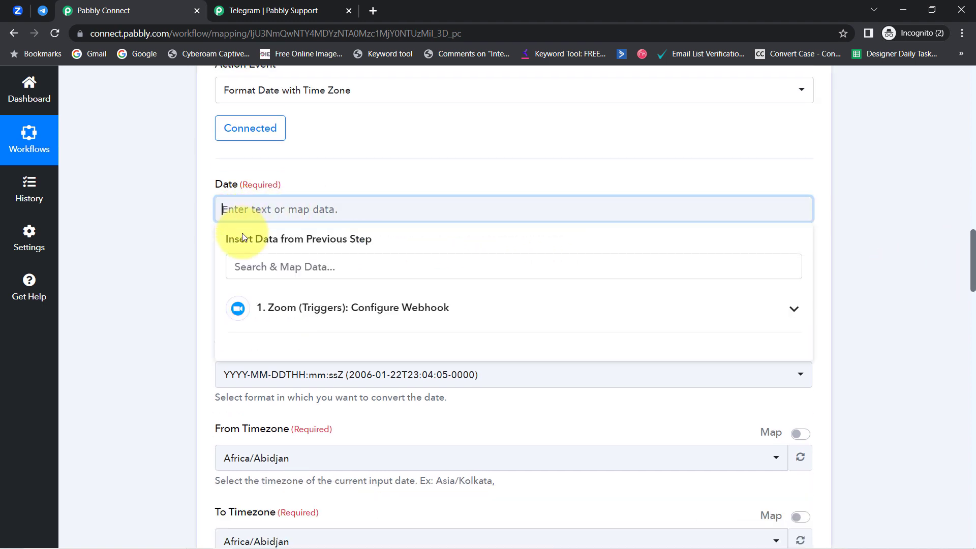
click(251, 269)
text(start)
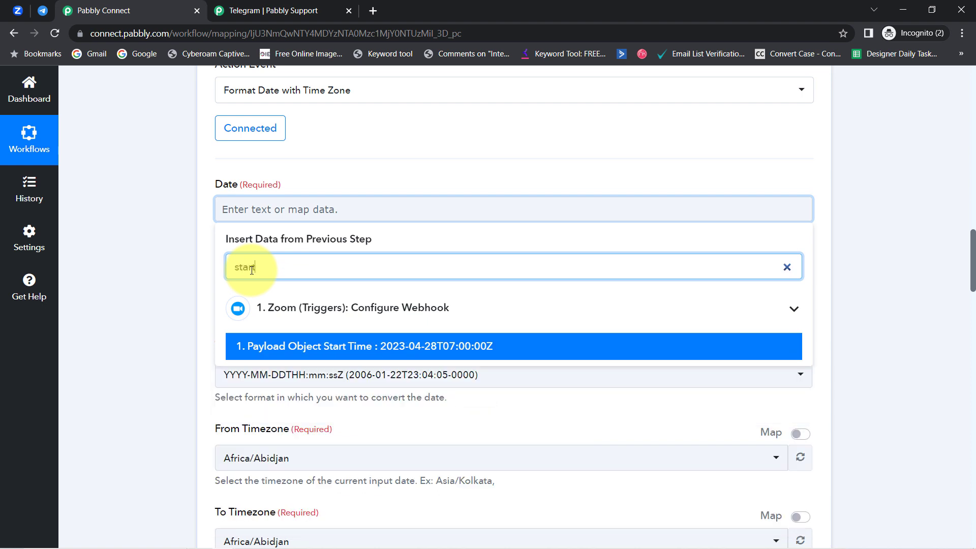
click(353, 349)
click(362, 221)
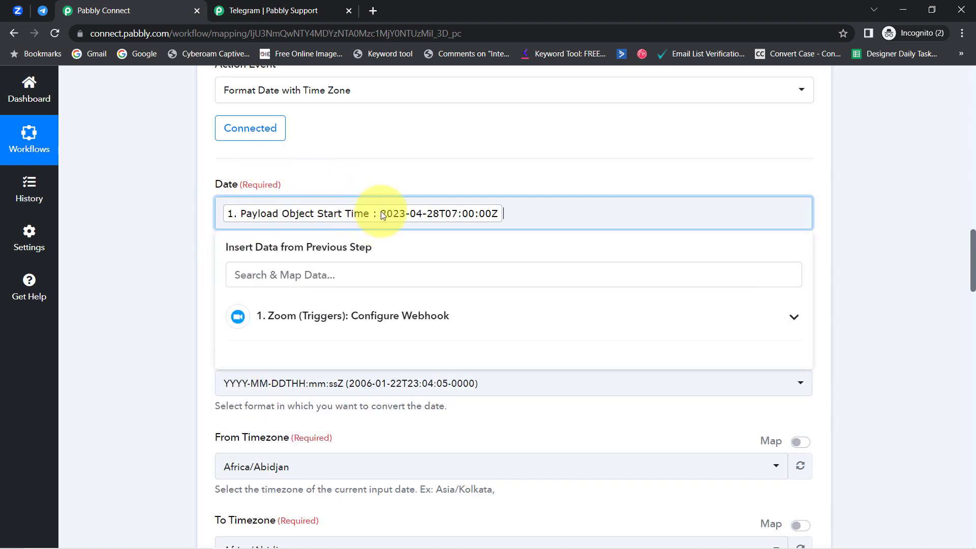
click(162, 233)
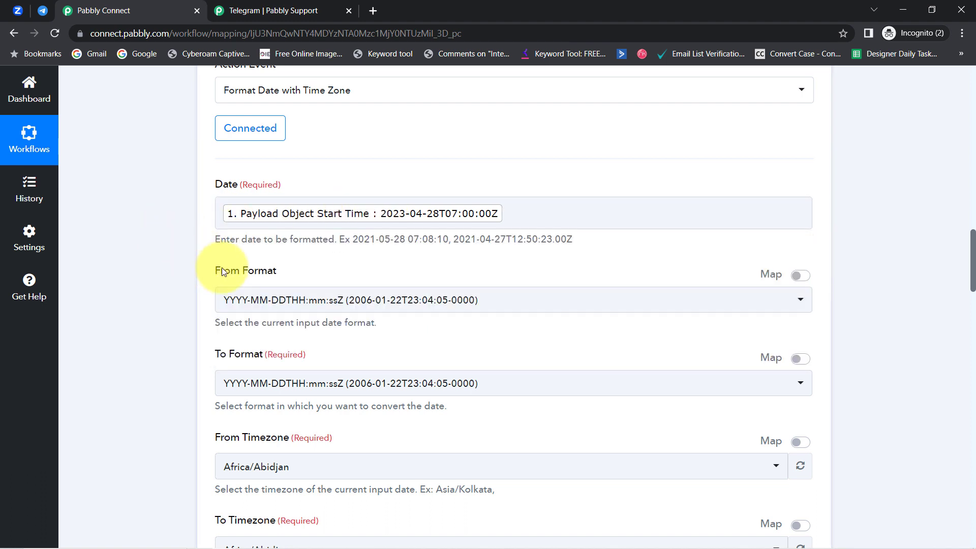
Step: Set the output date format to DD/MM/YYYY hh:mm:ss A
drag(220, 273, 275, 276)
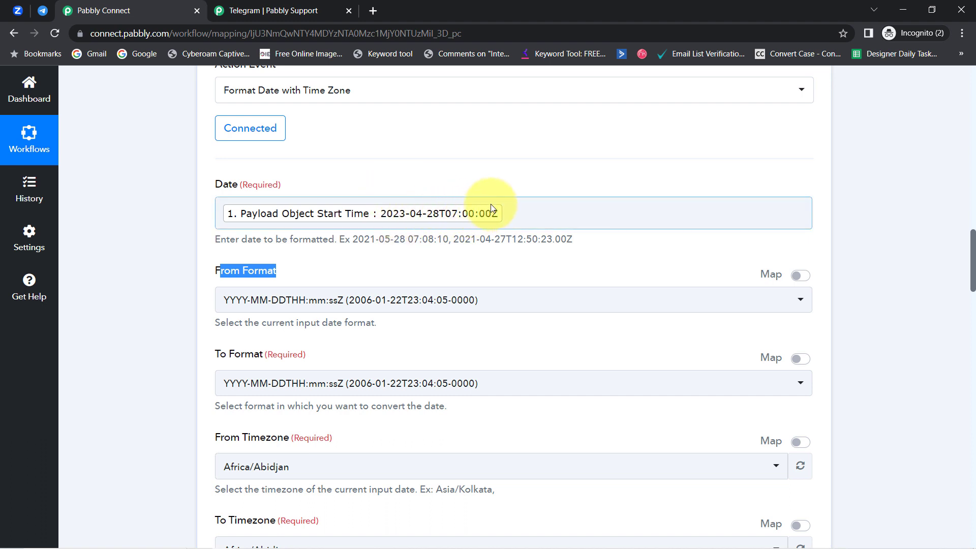
click(303, 274)
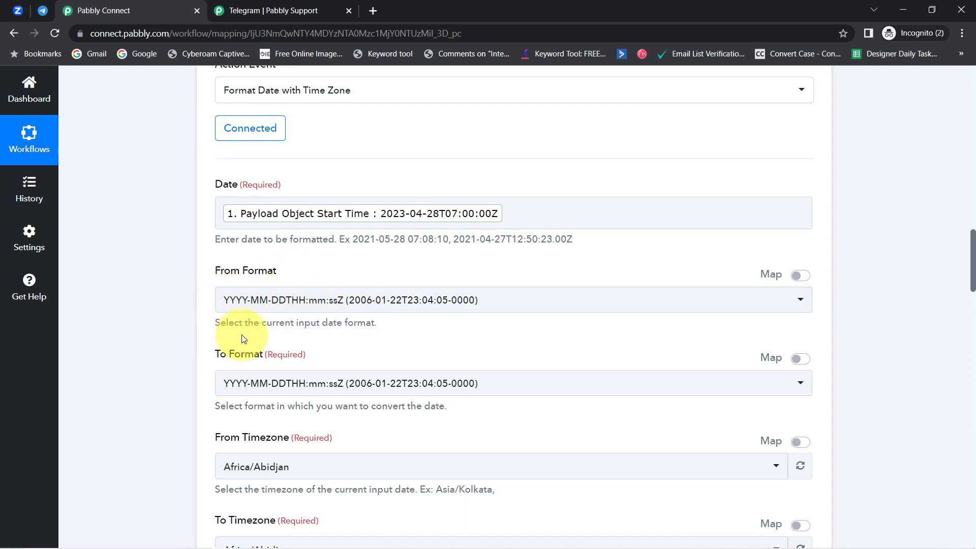
drag(972, 271, 972, 285)
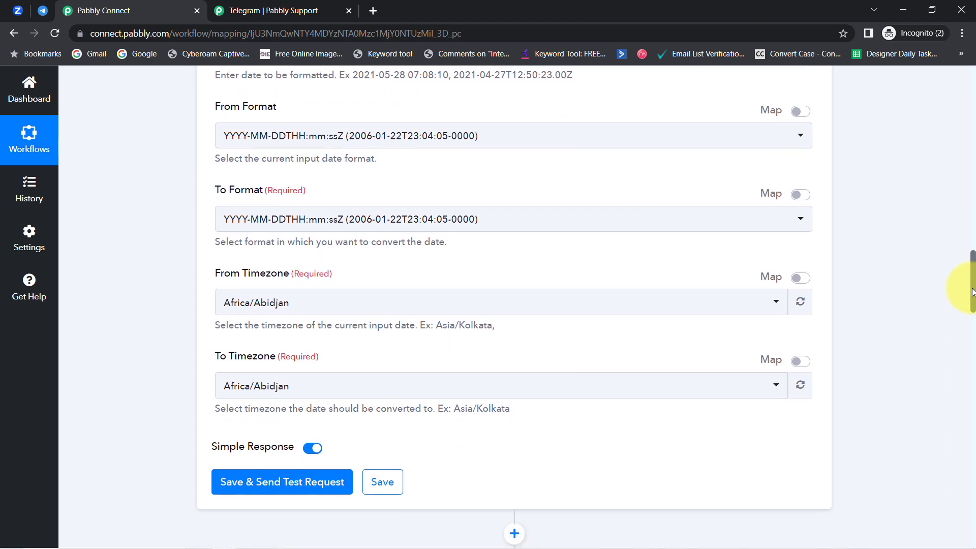
click(277, 219)
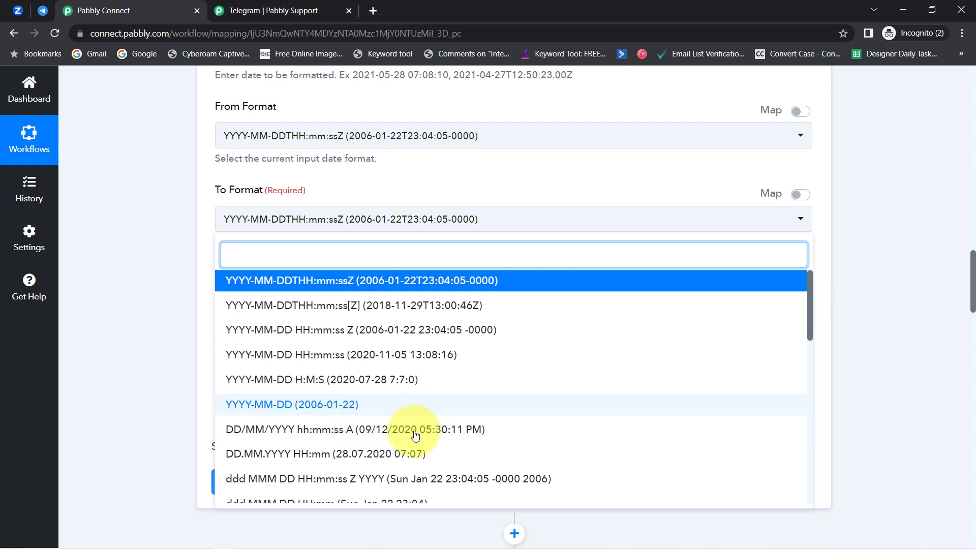
click(377, 440)
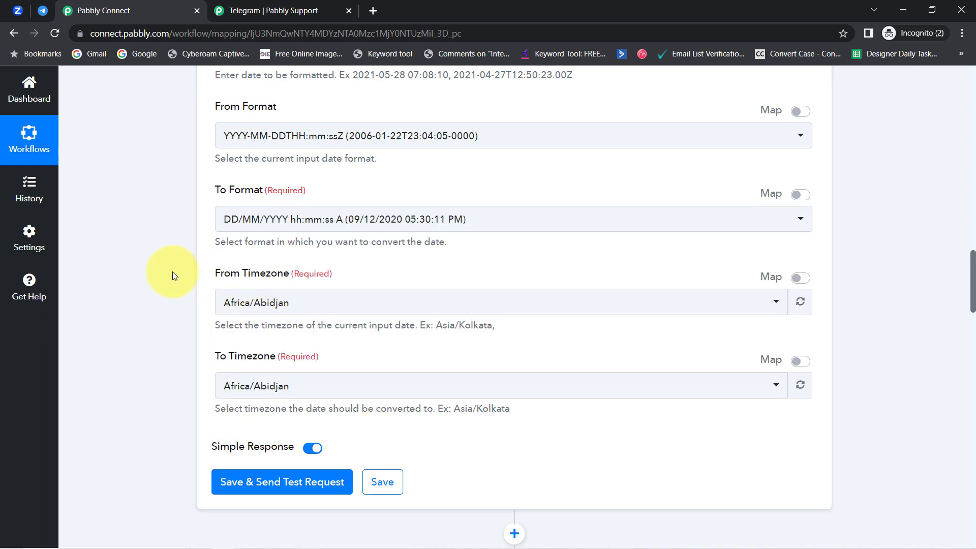
Step: Convert from Etc/UTC to Asia/Kolkata, then save and send a test request
drag(190, 275, 240, 279)
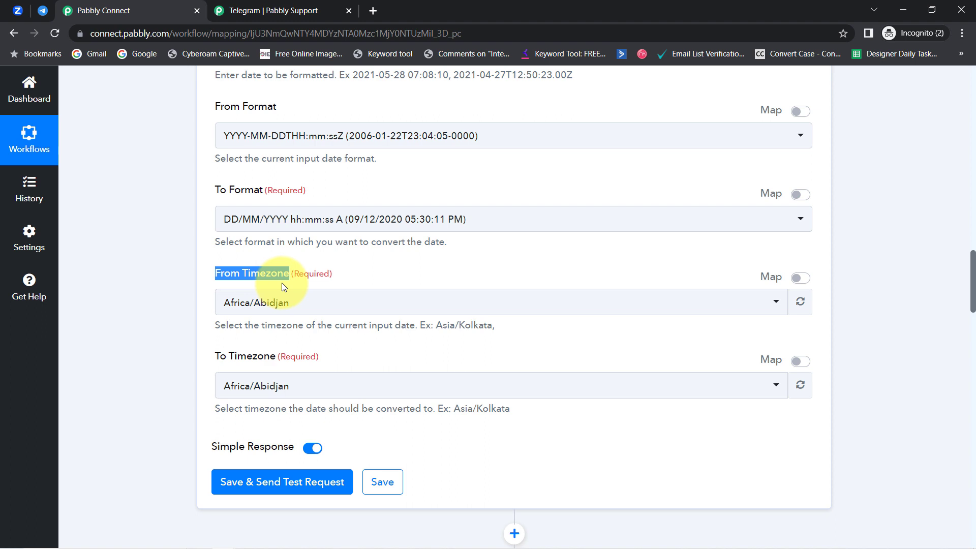
drag(257, 356, 220, 356)
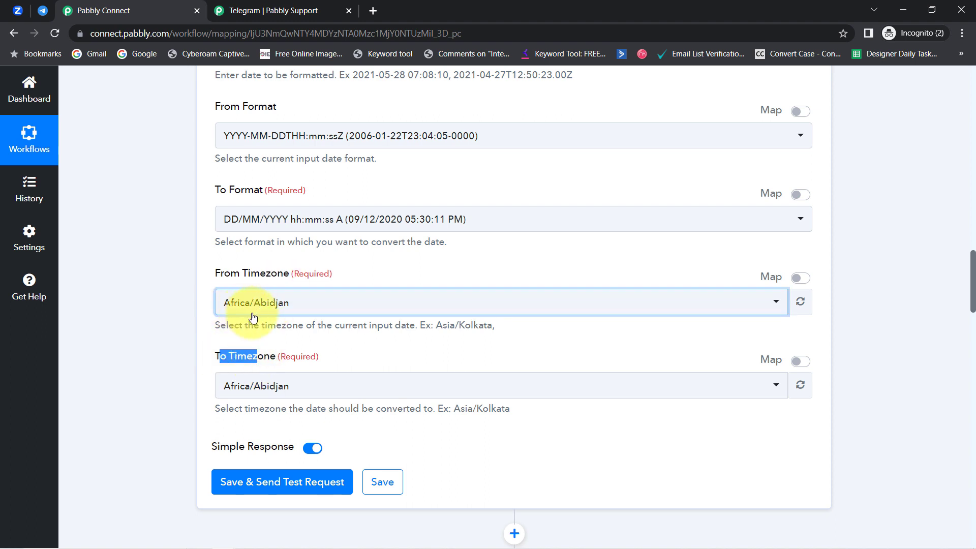
click(231, 305)
text(utc)
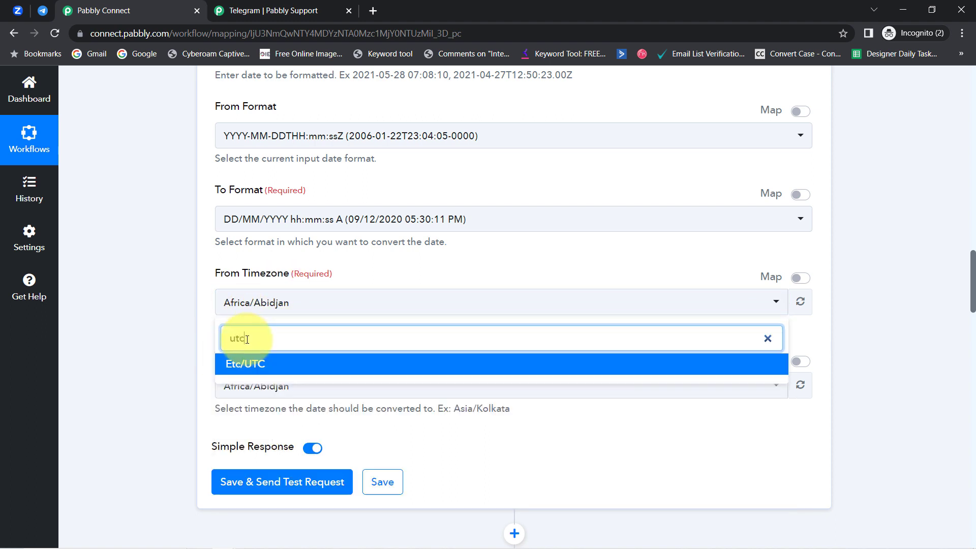
click(248, 365)
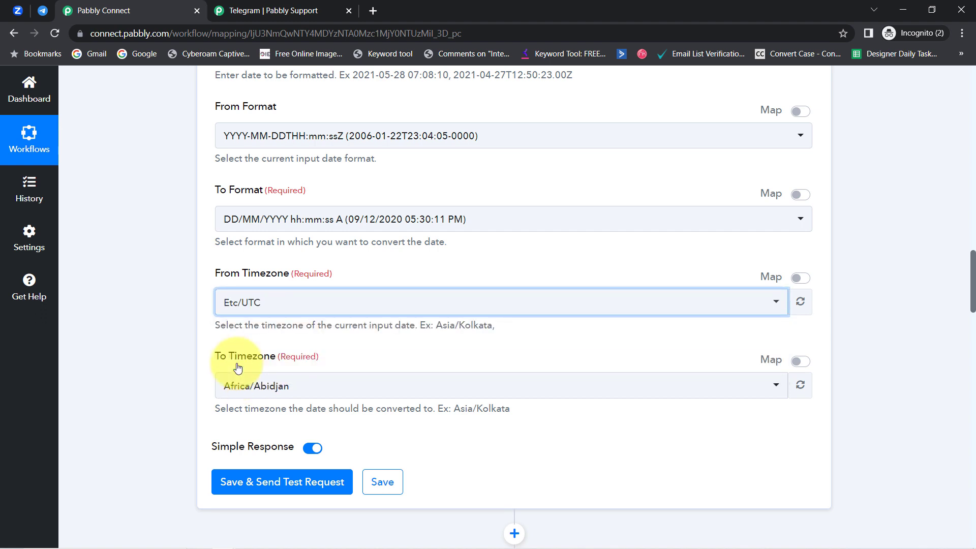
click(247, 386)
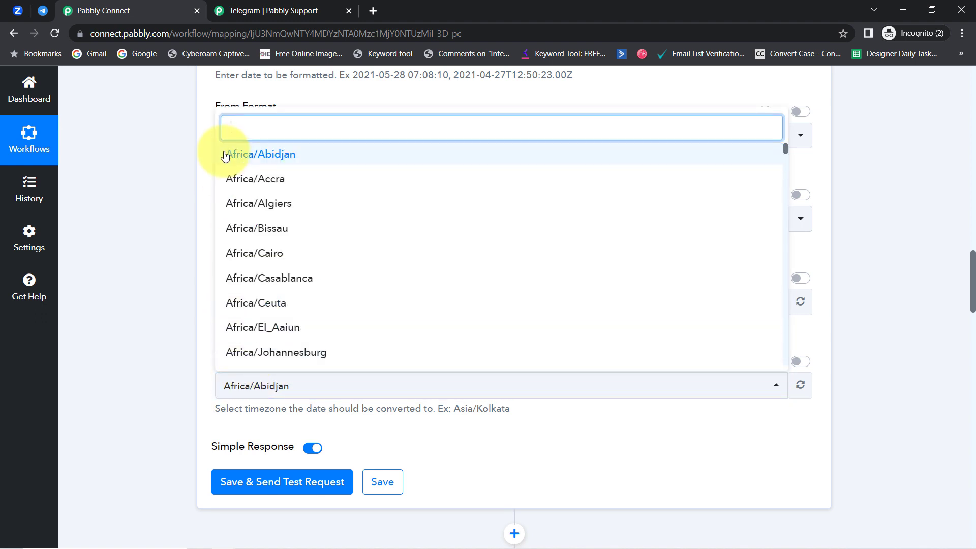
text(asia)
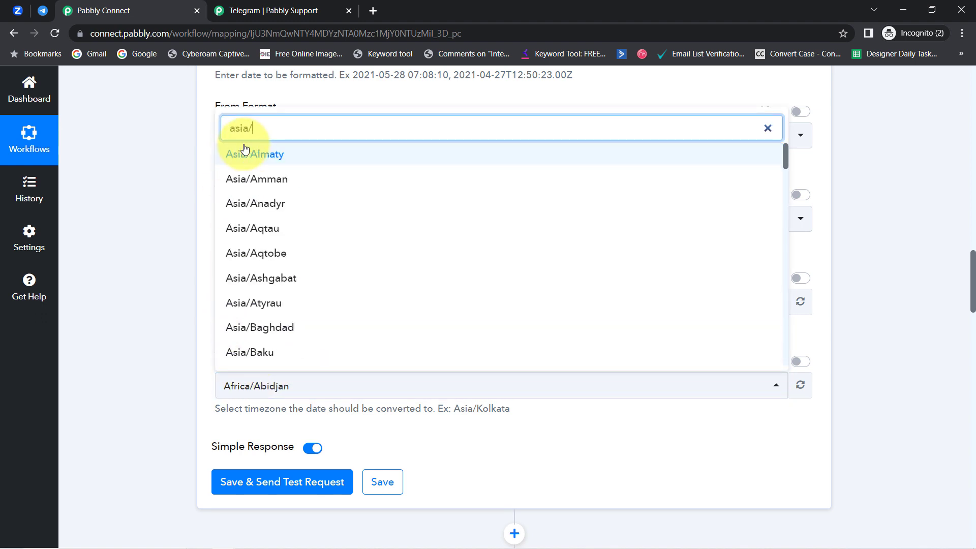
text(/kolk)
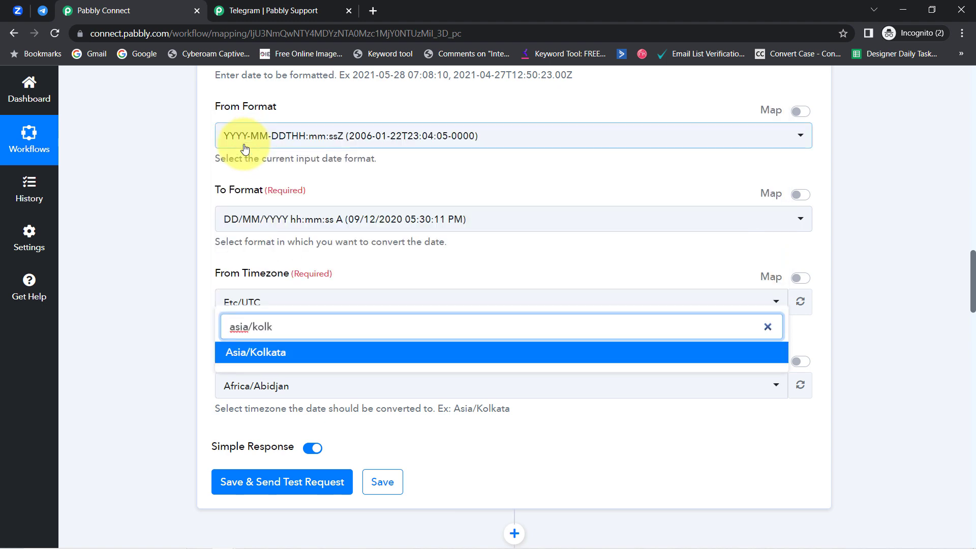
click(240, 351)
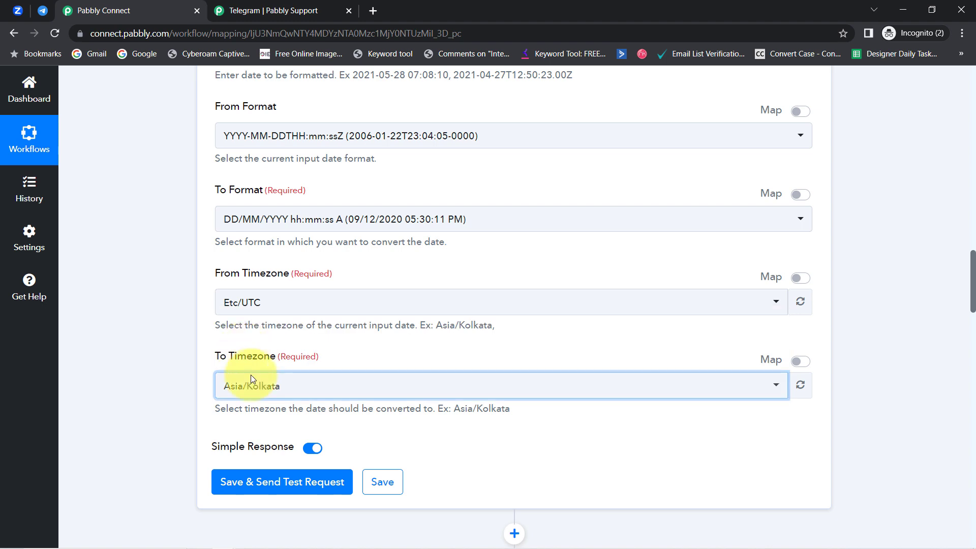
click(243, 483)
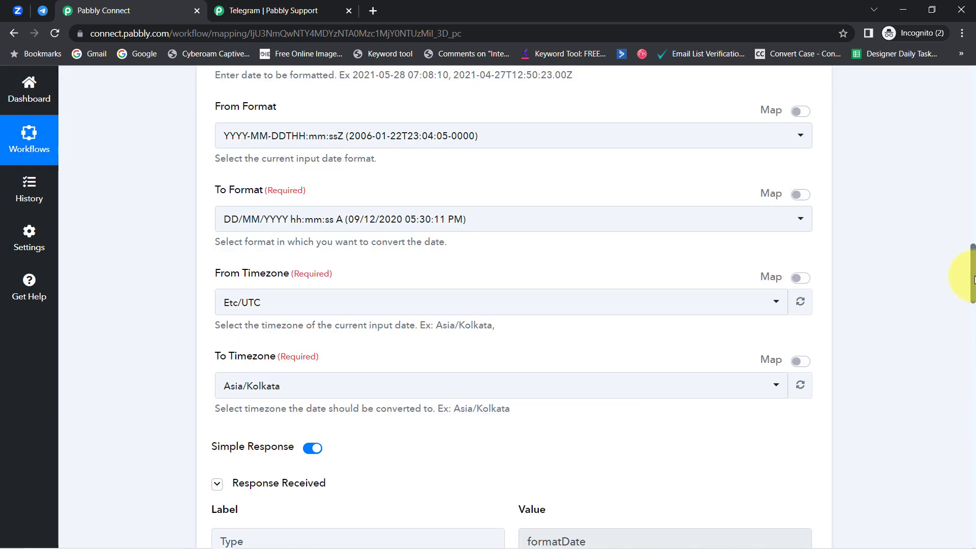
drag(973, 279, 974, 310)
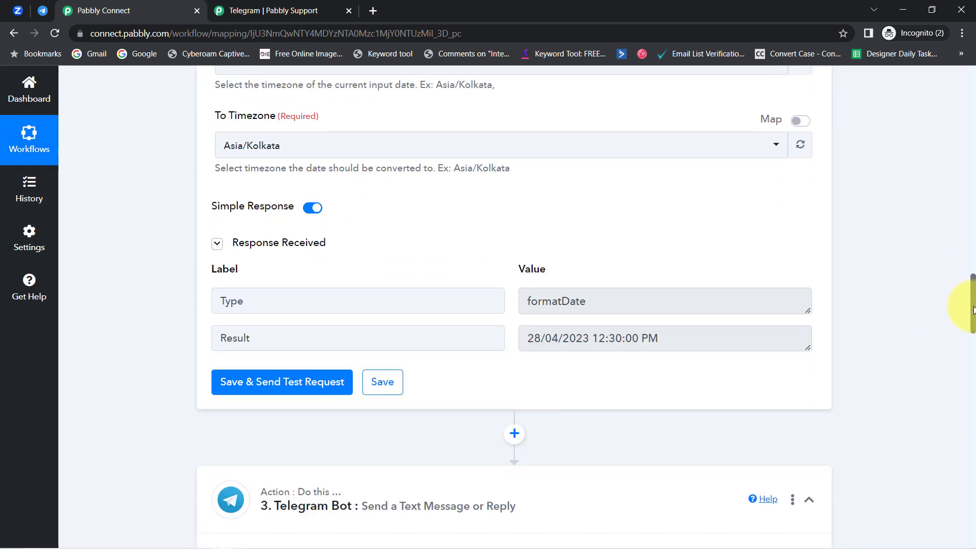
drag(541, 338, 649, 342)
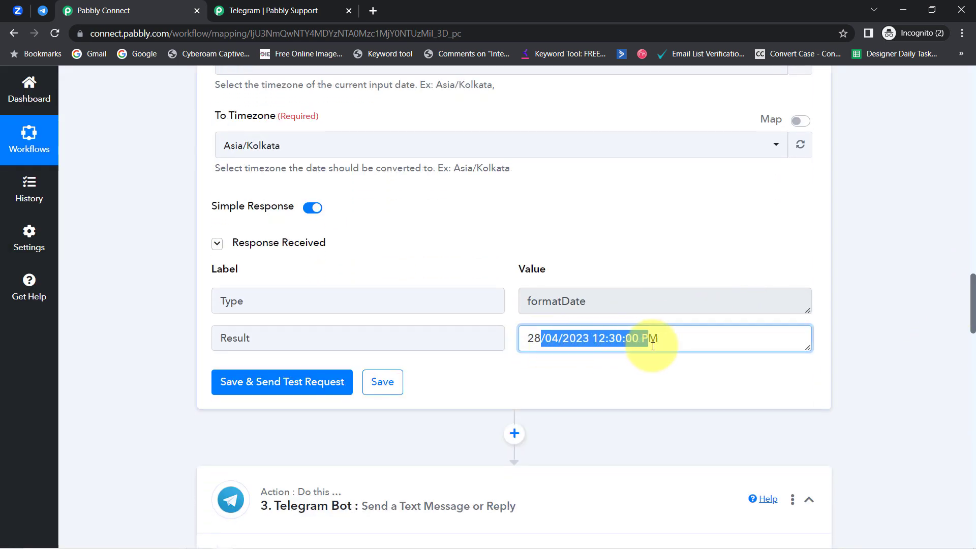
click(568, 338)
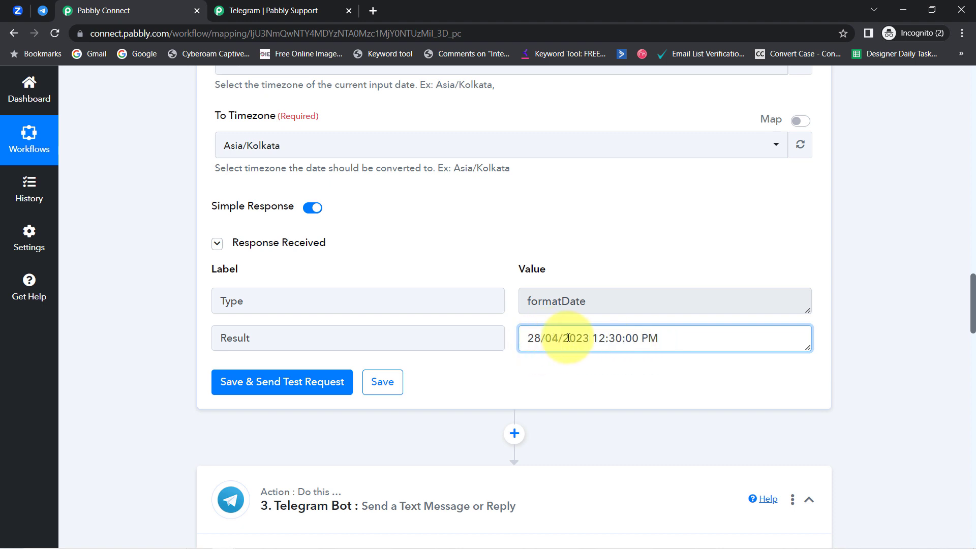
drag(600, 342, 649, 341)
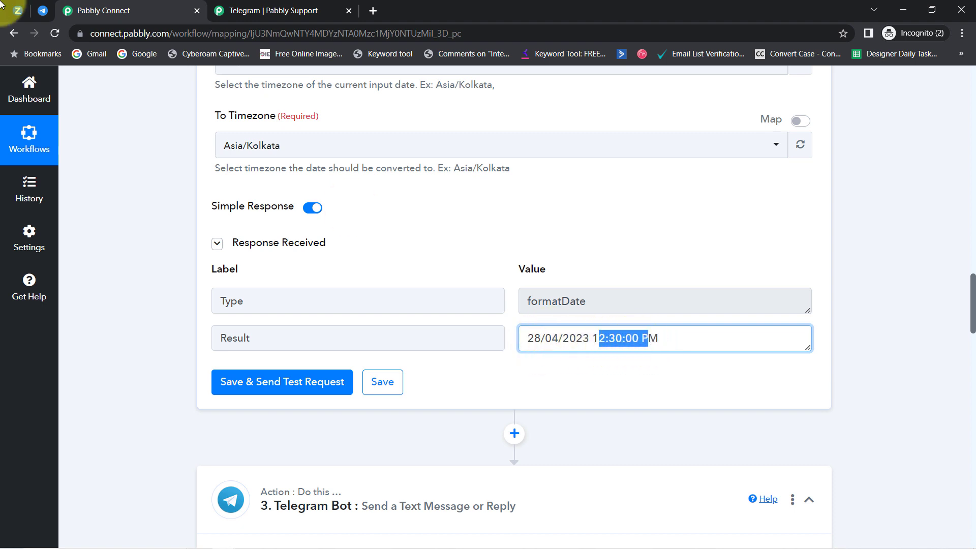
click(42, 11)
click(18, 10)
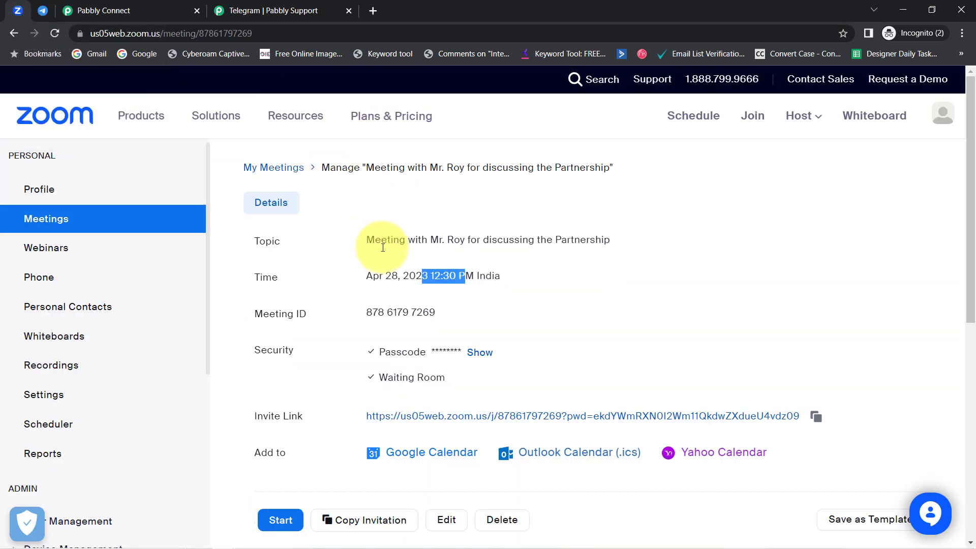
drag(386, 277, 480, 272)
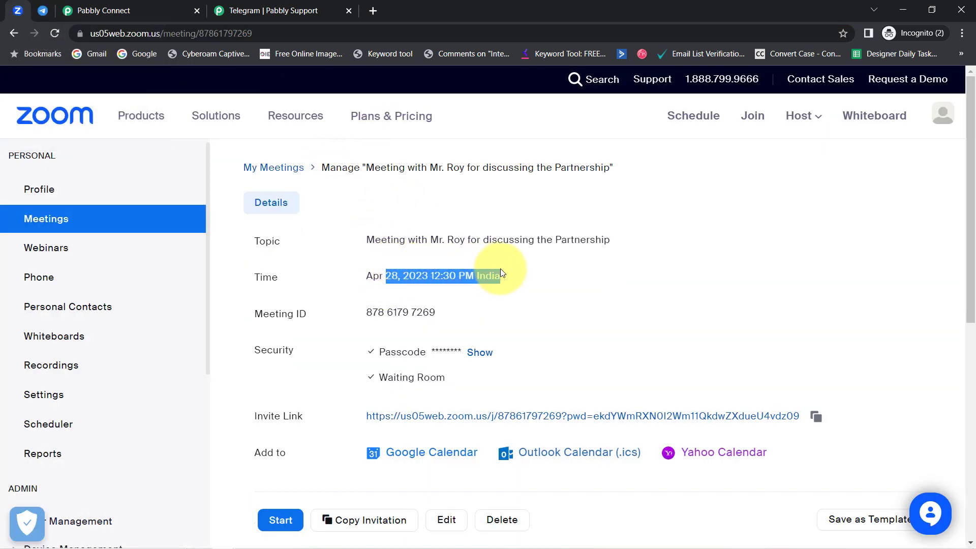
click(152, 11)
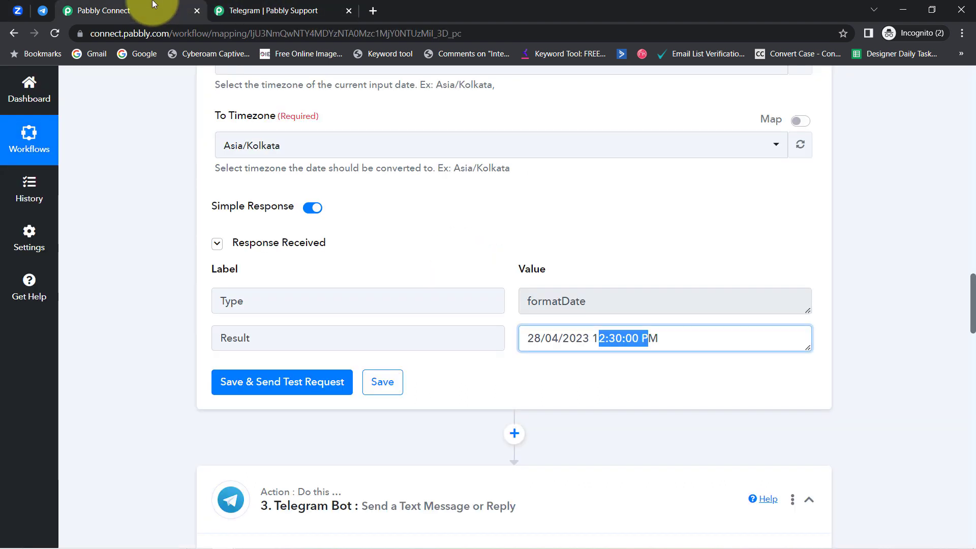
triple_click(632, 348)
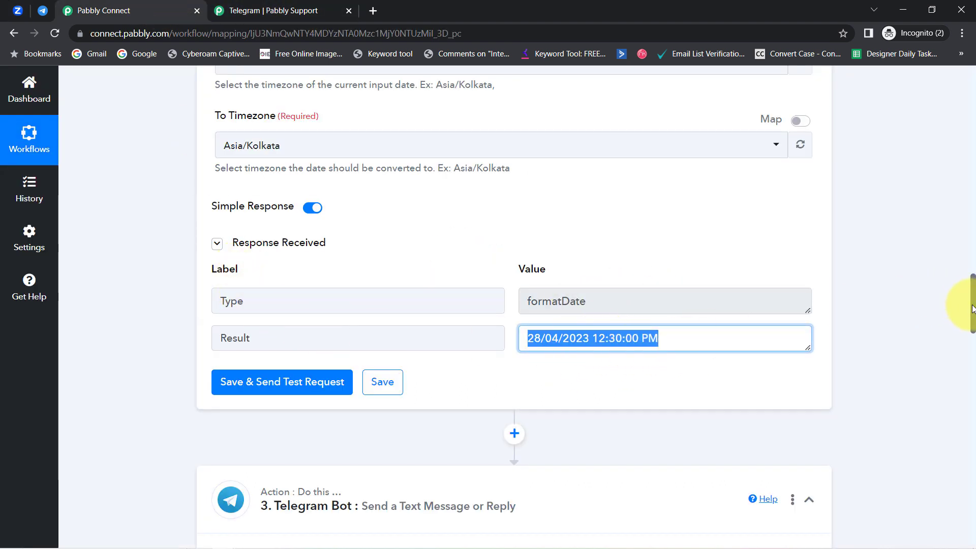
drag(972, 308, 972, 400)
Step: Save the Telegram Bot step using the existing Telegram Bot #19 connection
click(342, 209)
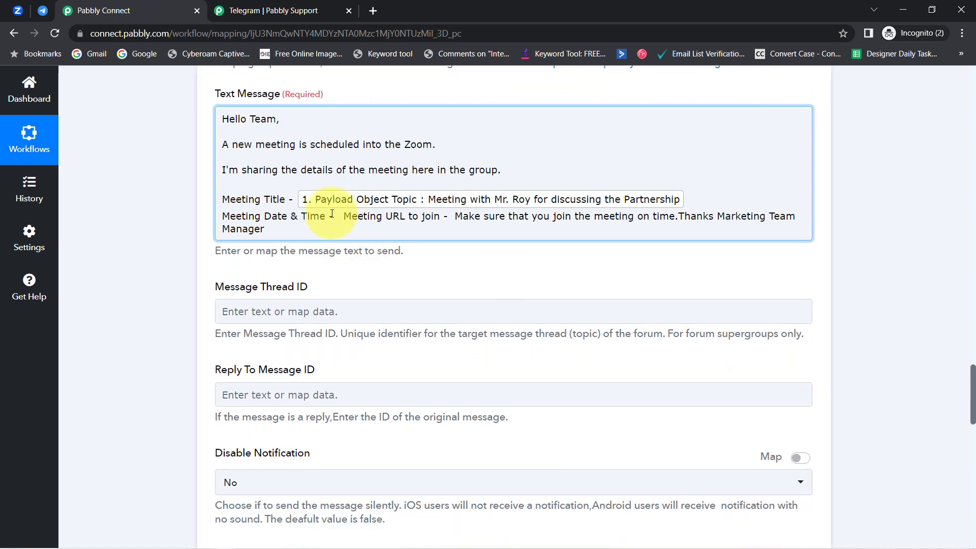
click(335, 215)
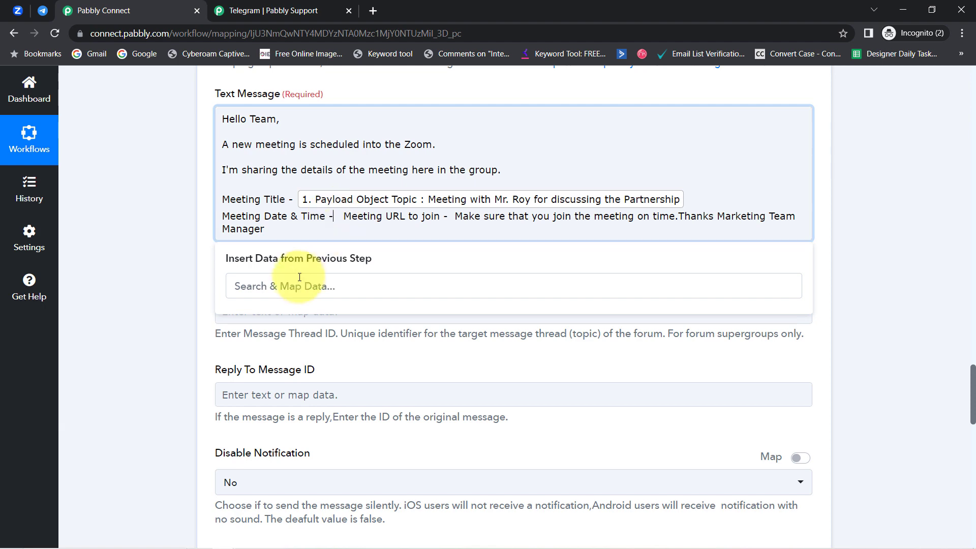
click(177, 247)
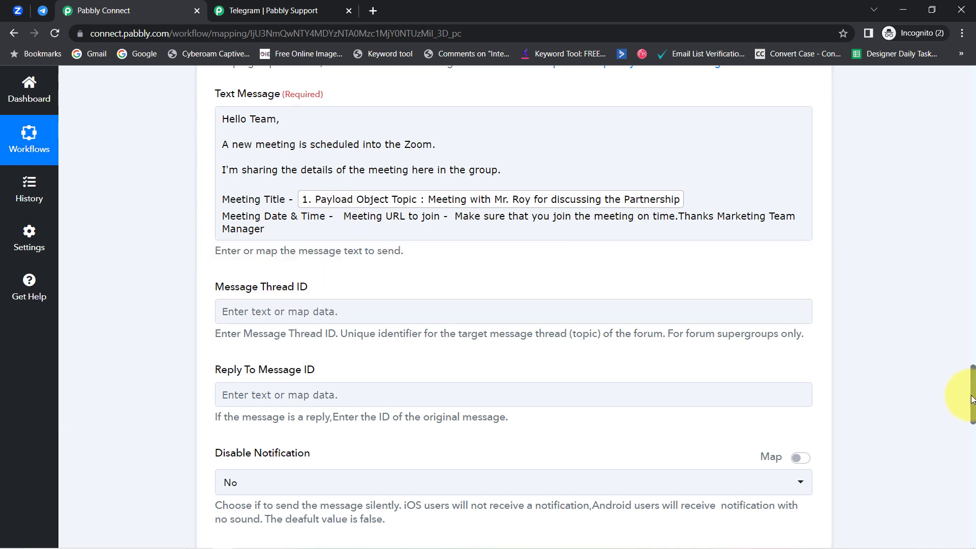
scroll(966, 399, down, 6)
scroll(955, 371, up, 14)
scroll(952, 351, down, 3)
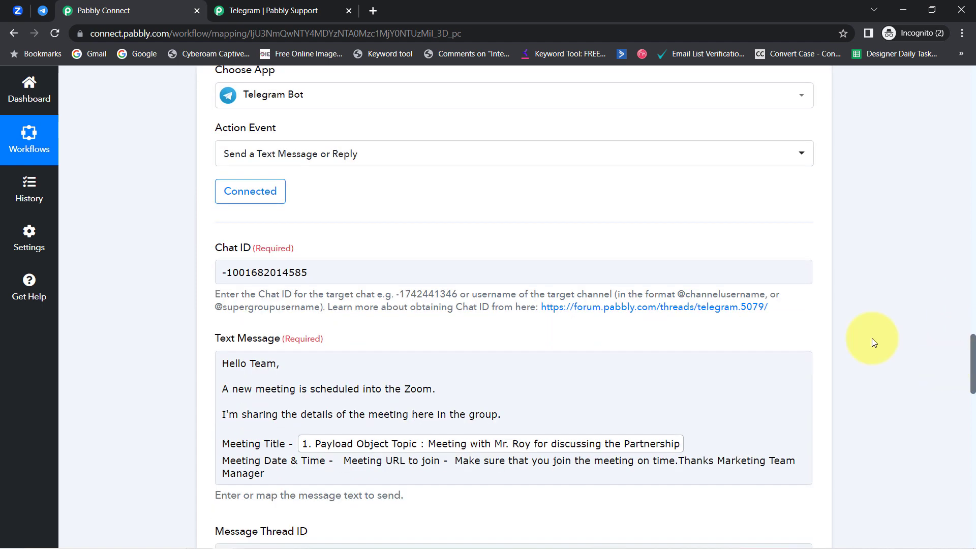
click(240, 197)
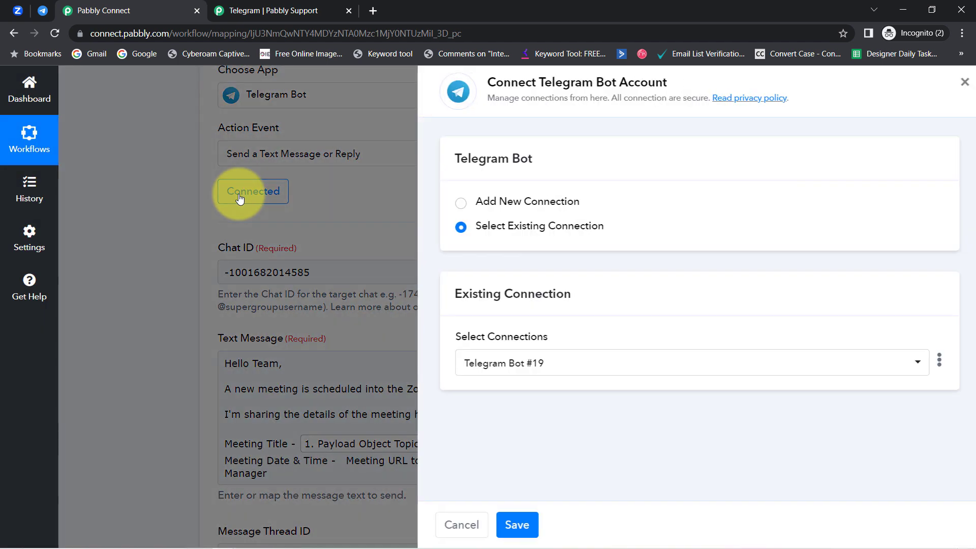
click(501, 526)
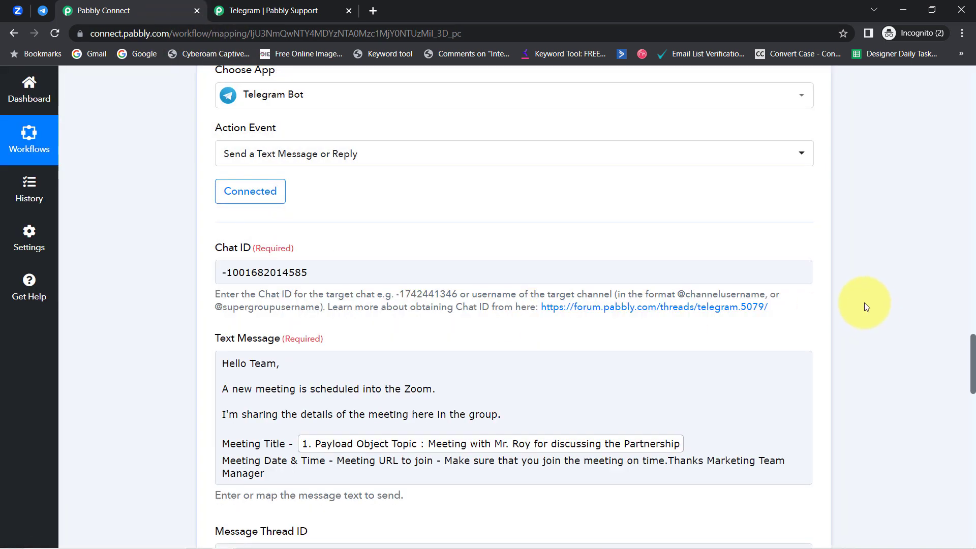
drag(973, 356, 961, 385)
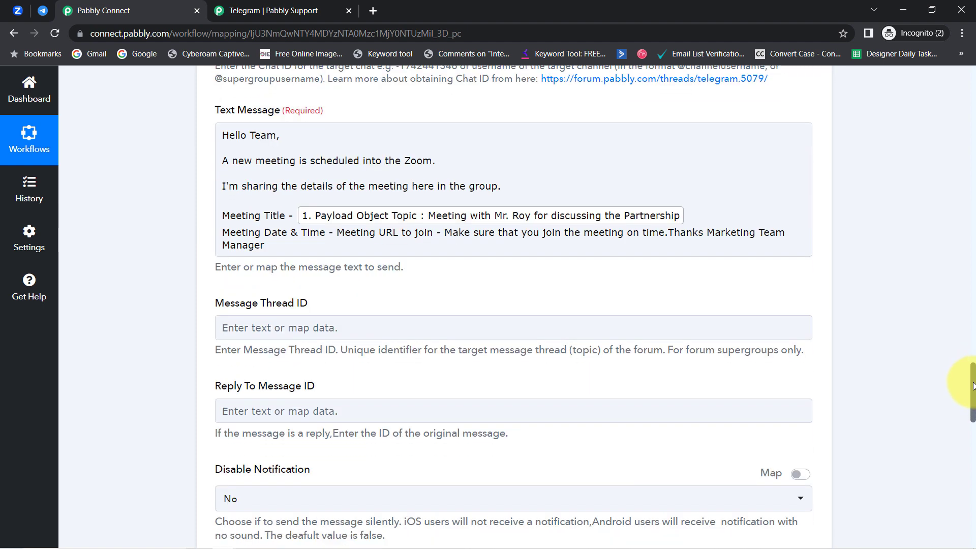
Step: Insert the date formatter's Result after 'Meeting Date & Time -'
click(338, 228)
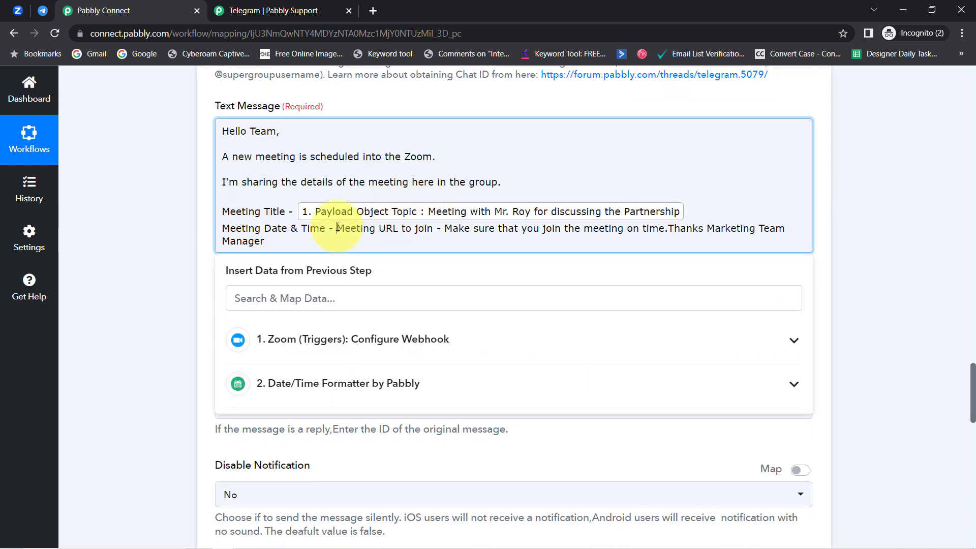
click(314, 383)
click(287, 387)
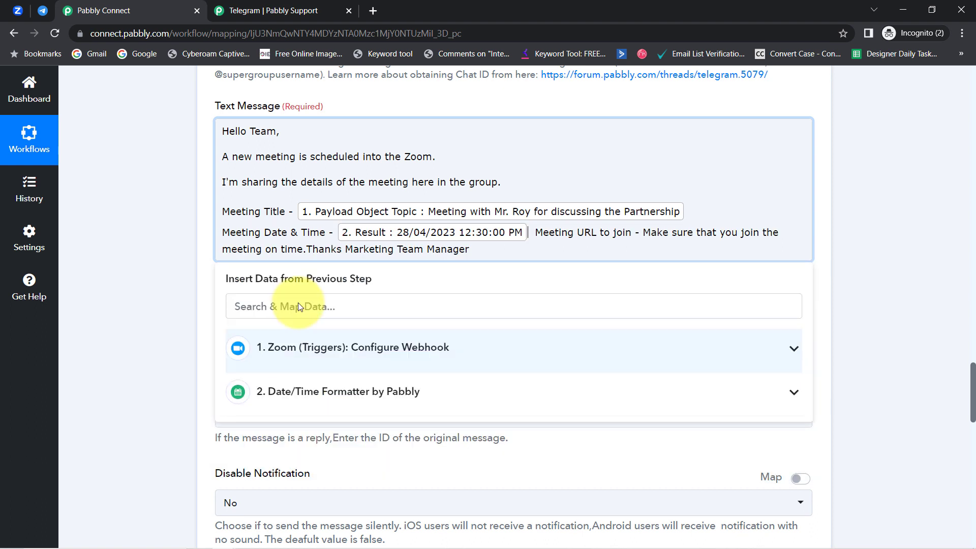
drag(258, 213, 297, 212)
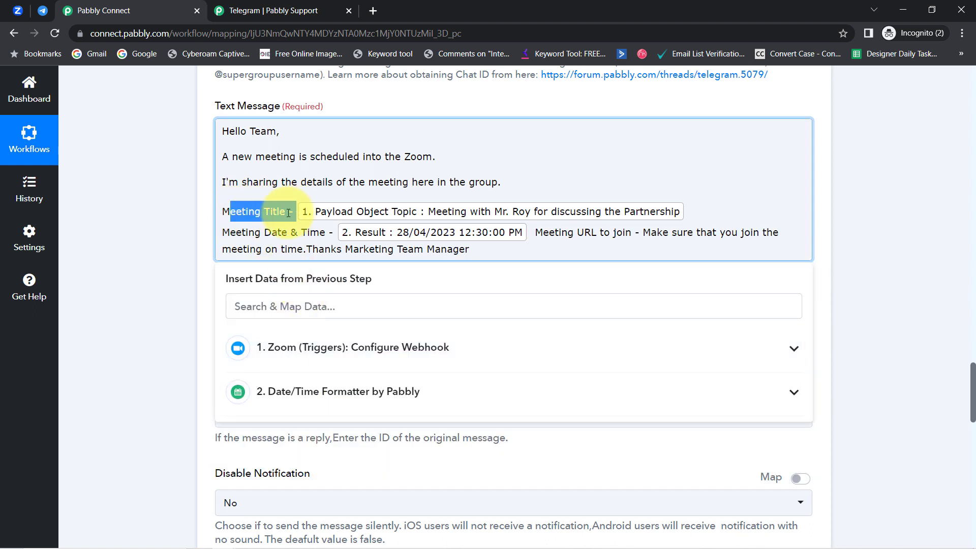
drag(236, 232, 307, 233)
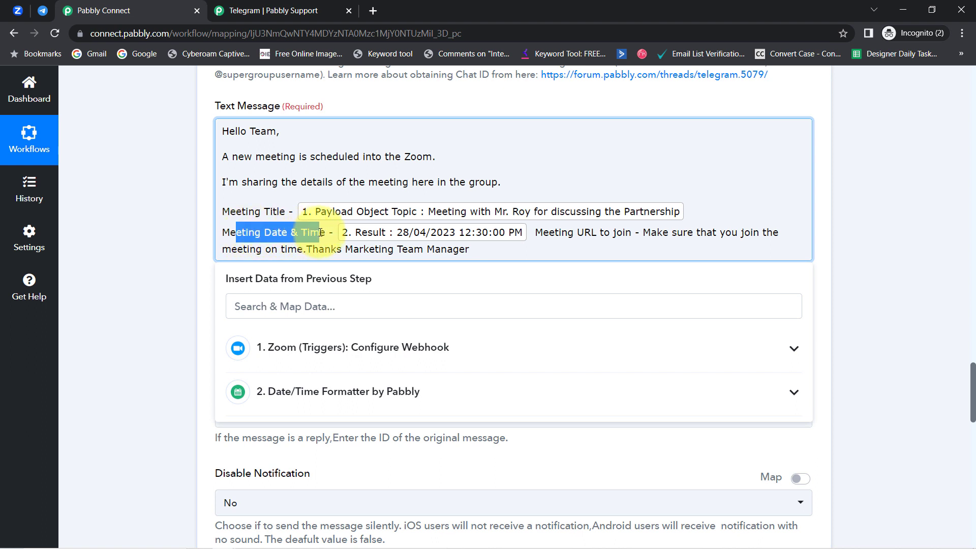
Step: Put 'Meeting URL to join' on its own line and map the Zoom Join Url after it
click(532, 234)
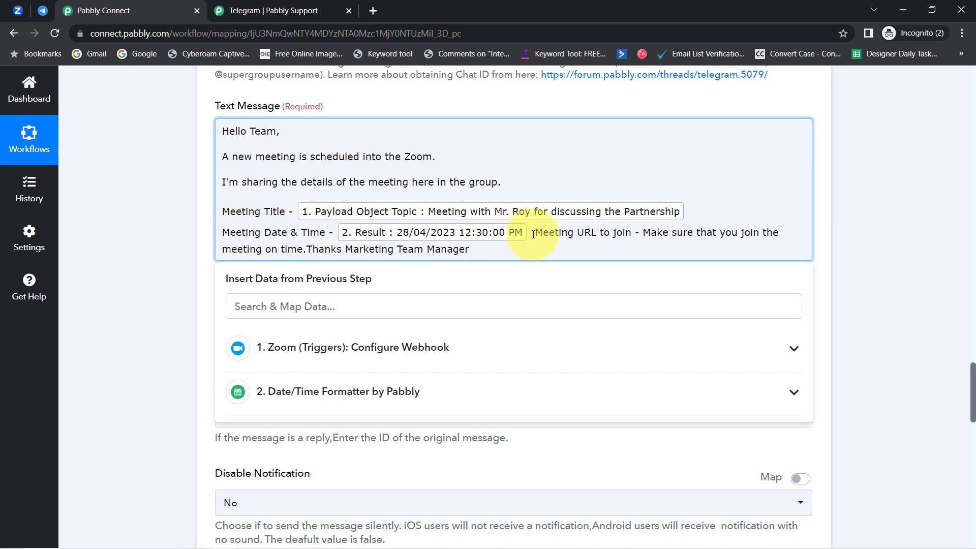
key(Return)
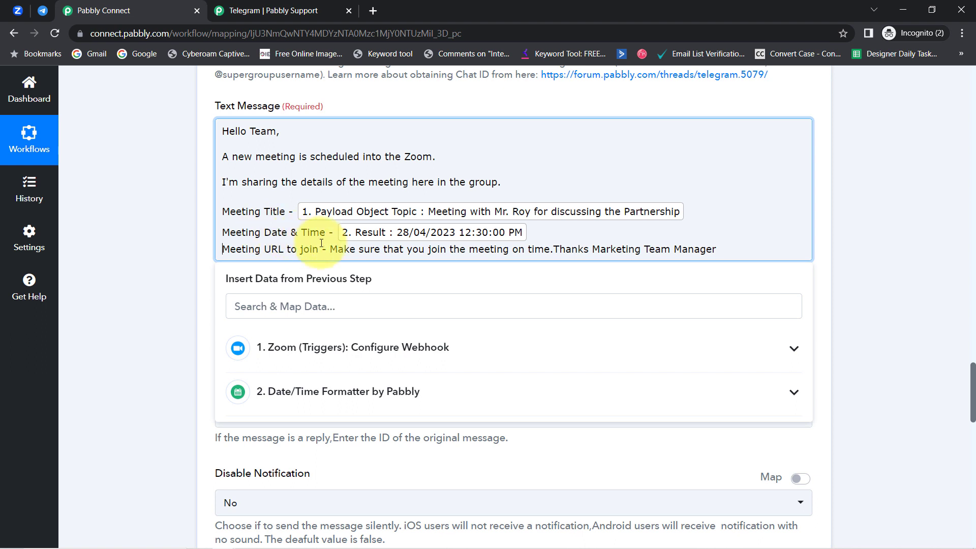
key(Return)
key(Return)
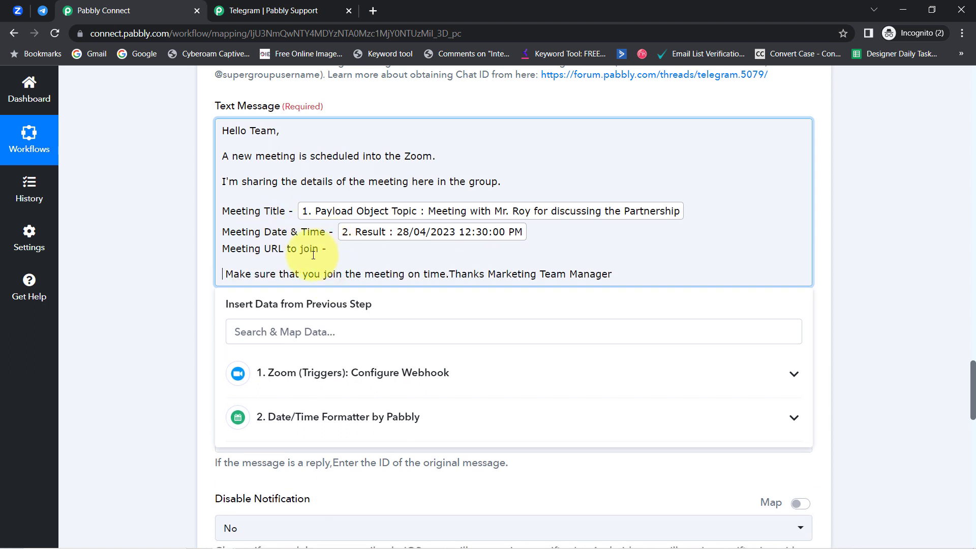
click(331, 254)
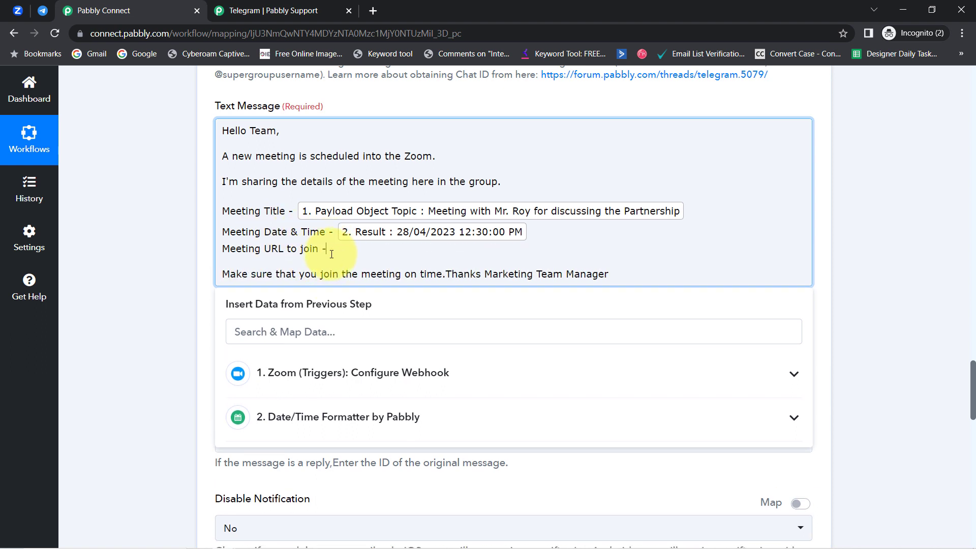
click(271, 337)
text(h)
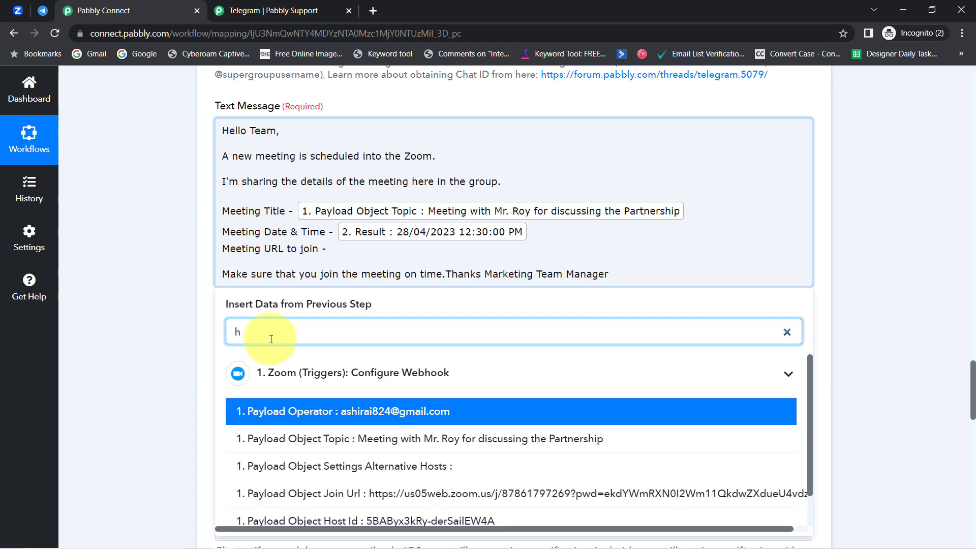
key(BackSpace)
text(joi)
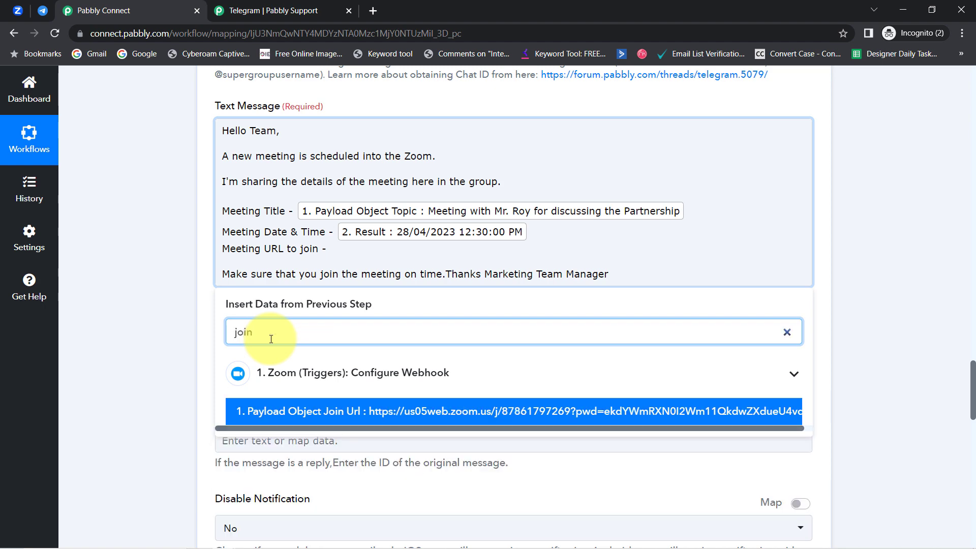
text(n)
click(618, 412)
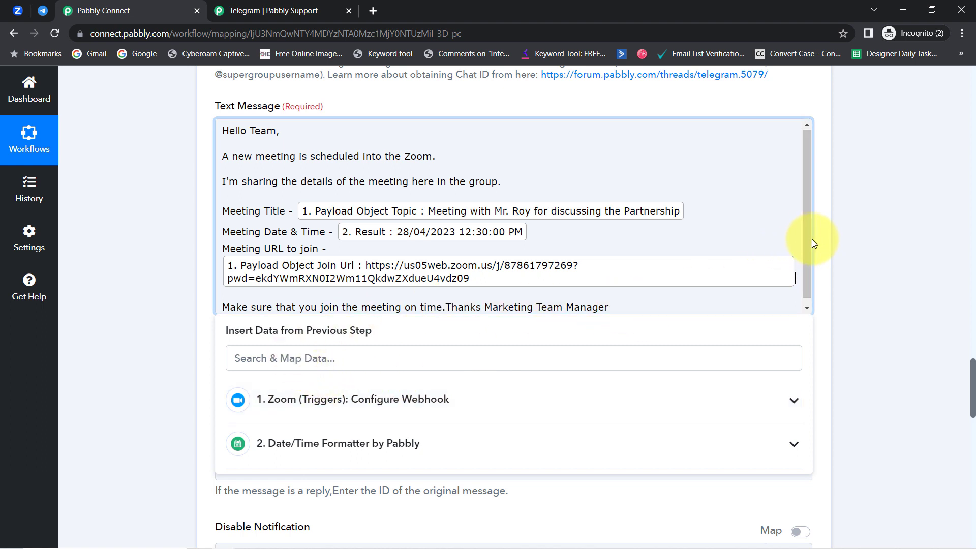
Step: Move Thanks down and place Marketing Team Manager on a separate line below it
scroll(808, 246, down, 1)
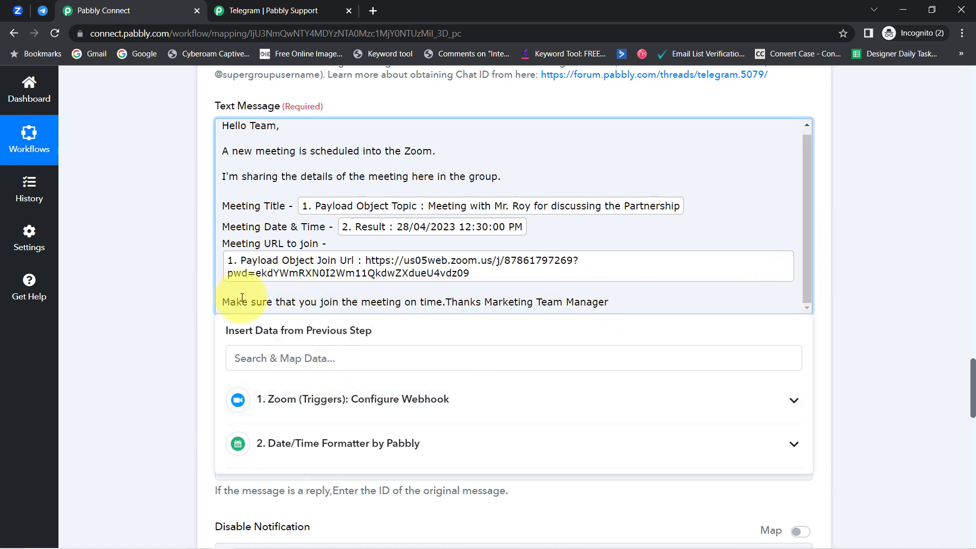
drag(243, 300, 446, 305)
click(447, 304)
key(Return)
key(Return)
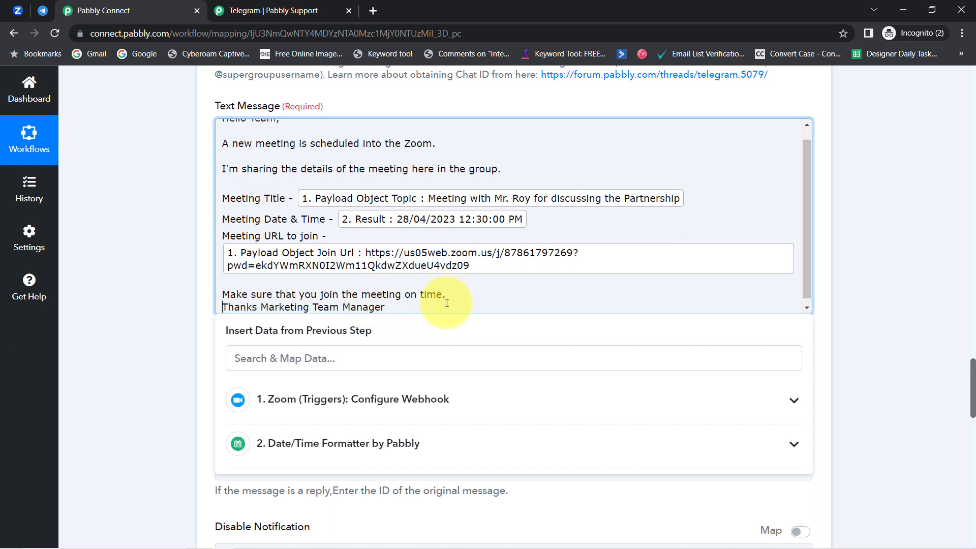
click(262, 308)
key(Return)
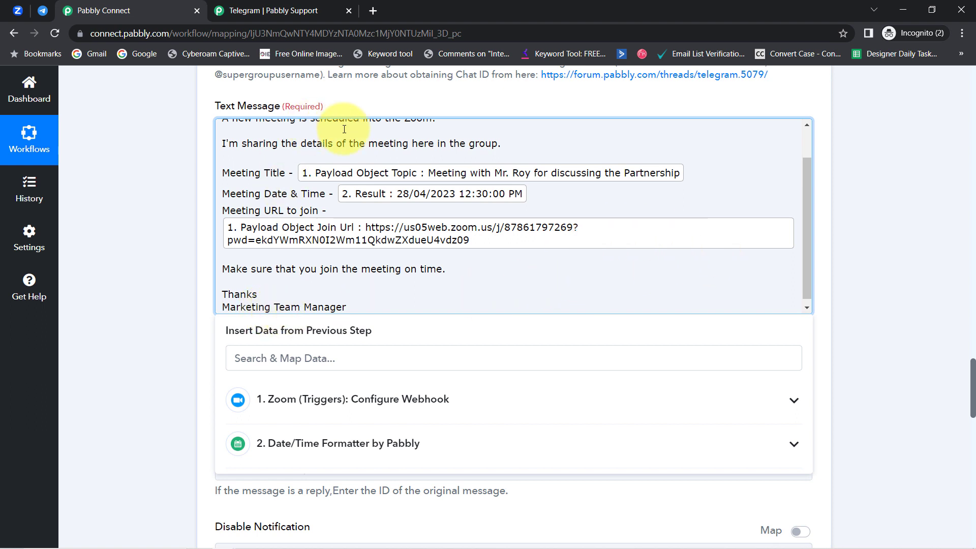
click(160, 226)
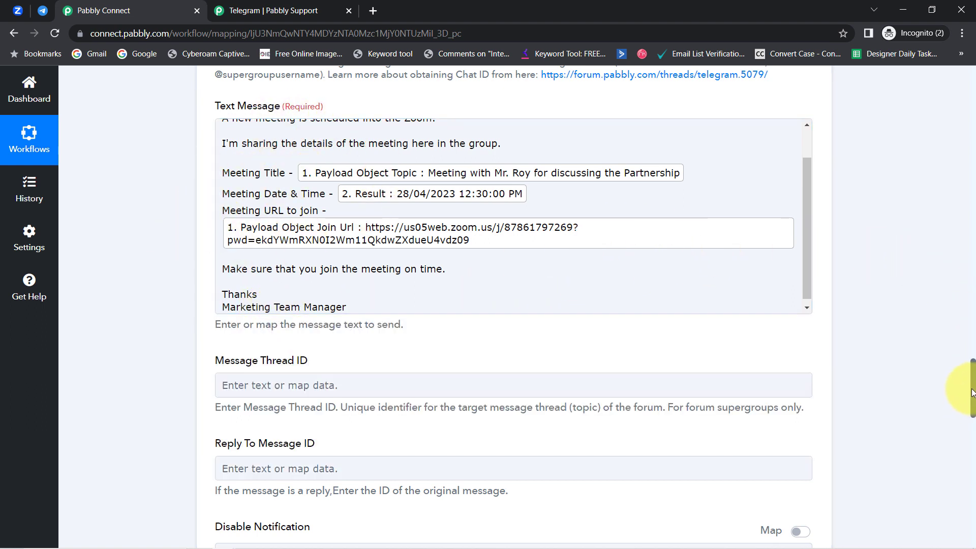
Step: Send the Telegram test request, check the chat, and resend until it returns Ok 1, message ID 71
drag(972, 392, 968, 502)
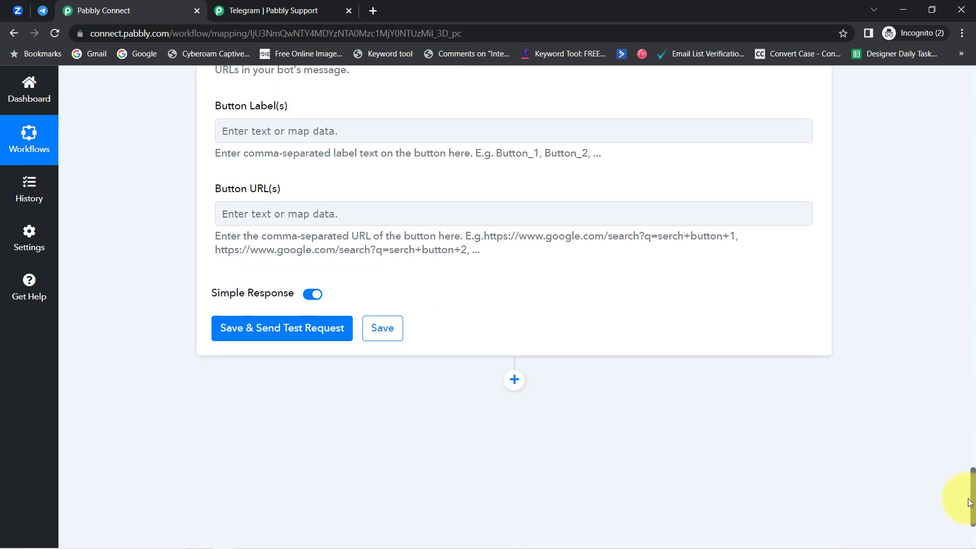
click(234, 325)
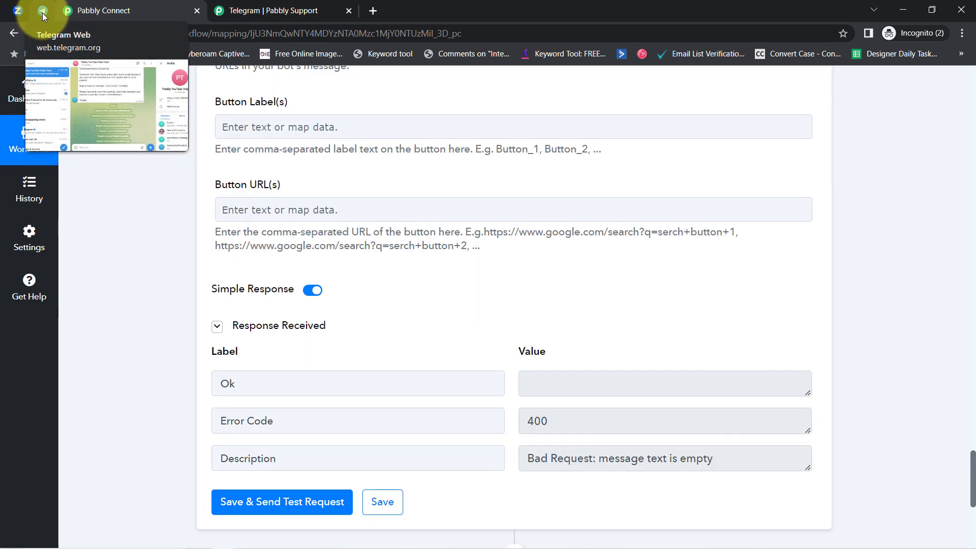
click(42, 11)
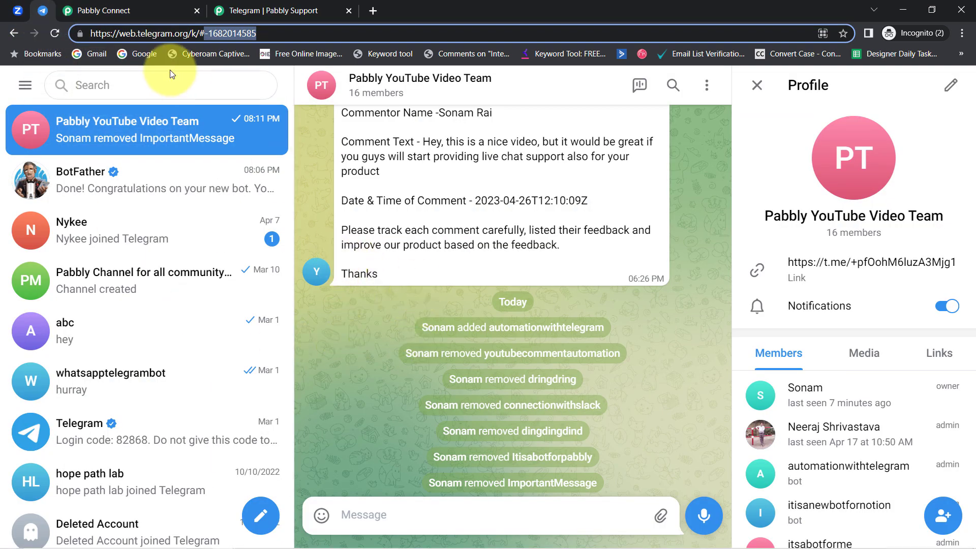
click(175, 7)
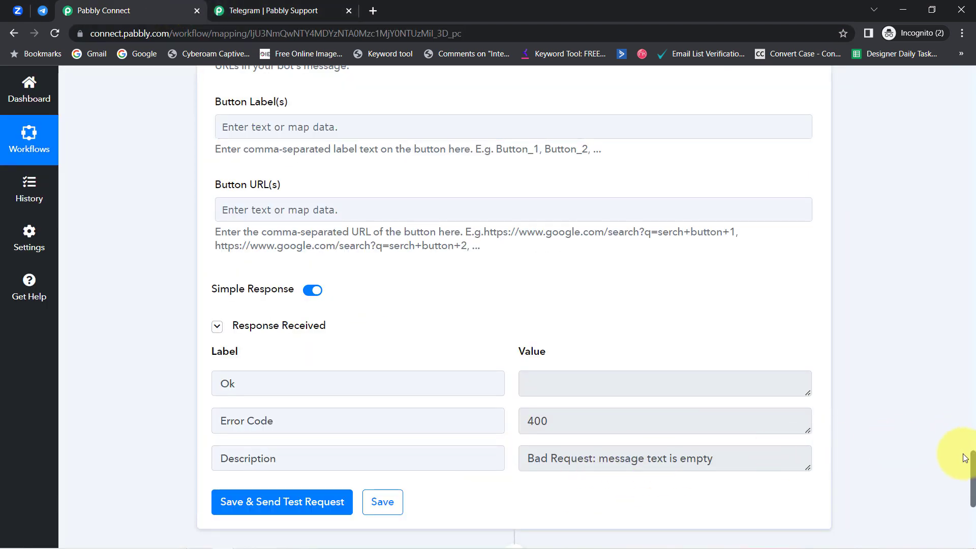
drag(973, 480, 954, 528)
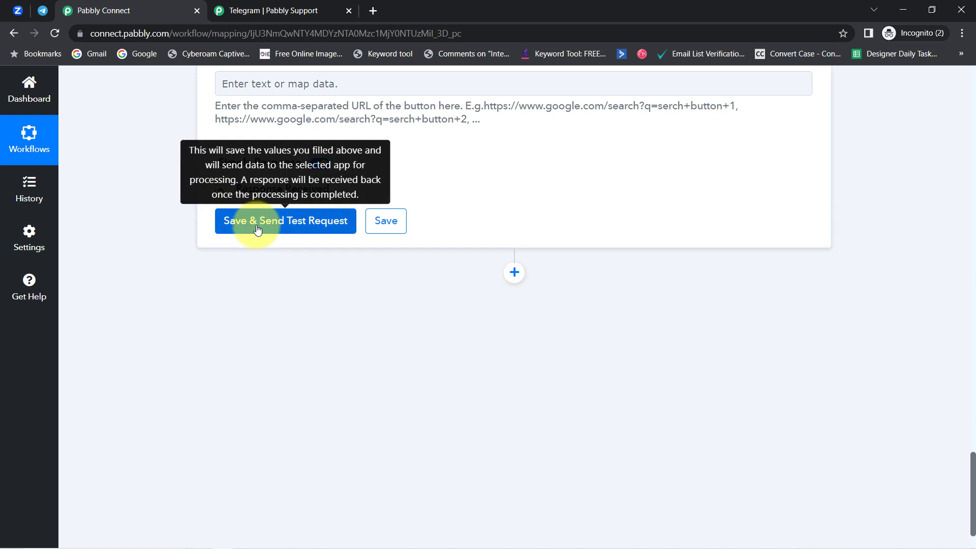
click(387, 223)
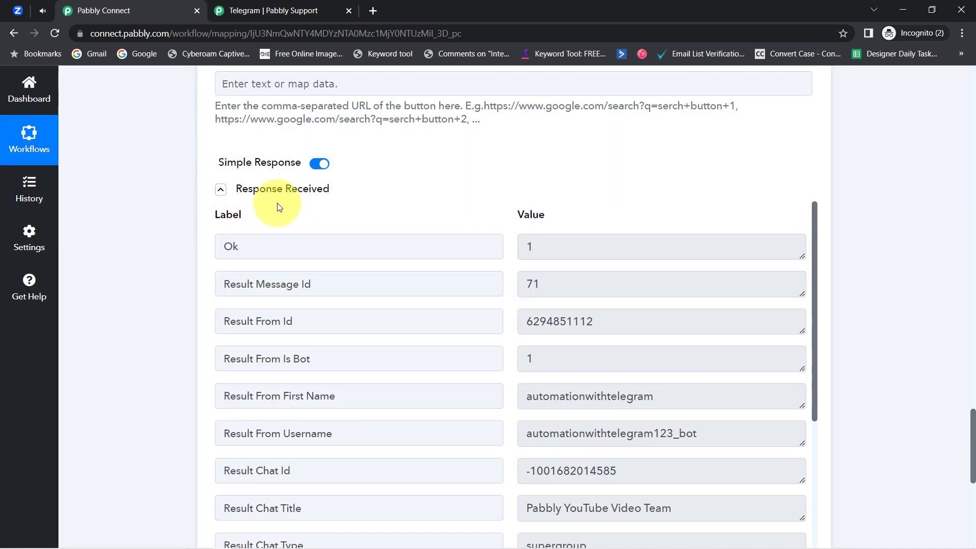
Step: Review the bot's posted announcement line by line: greeting, meeting title, date/time, join URL and reminder
click(44, 13)
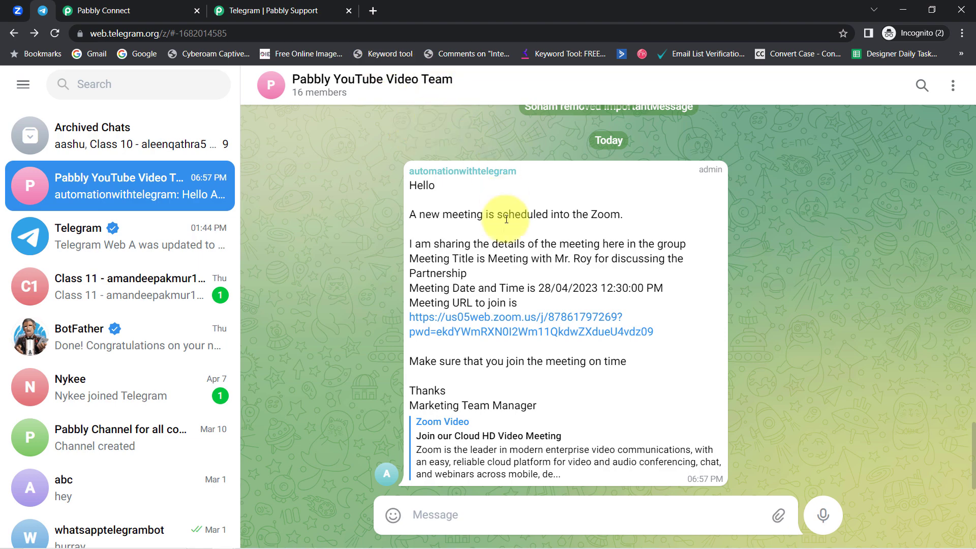
double_click(422, 185)
drag(425, 214, 613, 213)
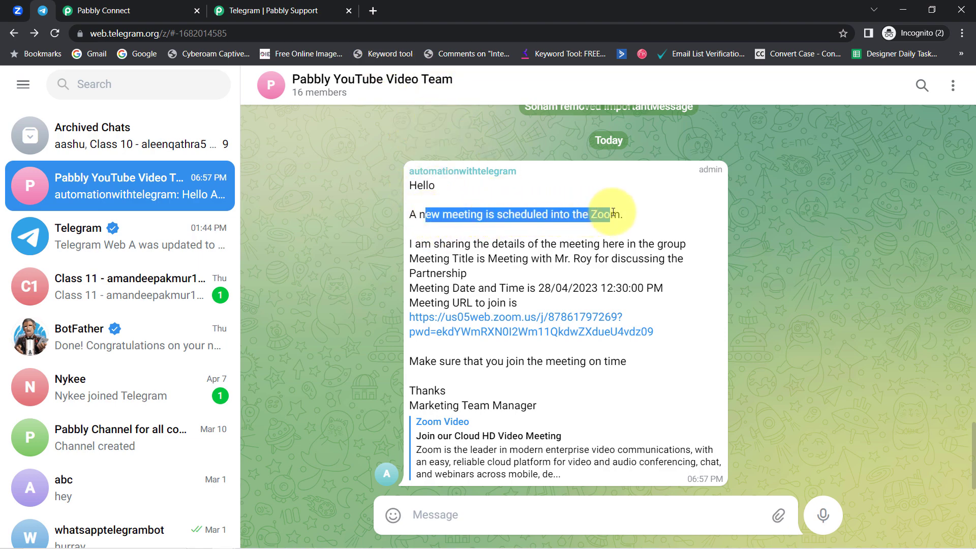
drag(471, 244, 681, 245)
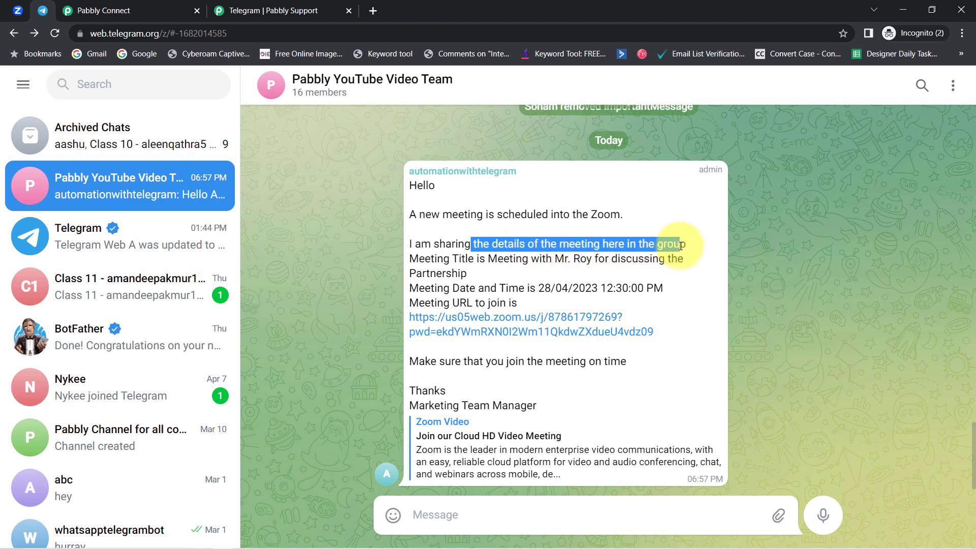
drag(425, 260, 516, 275)
drag(450, 288, 652, 289)
drag(425, 303, 514, 308)
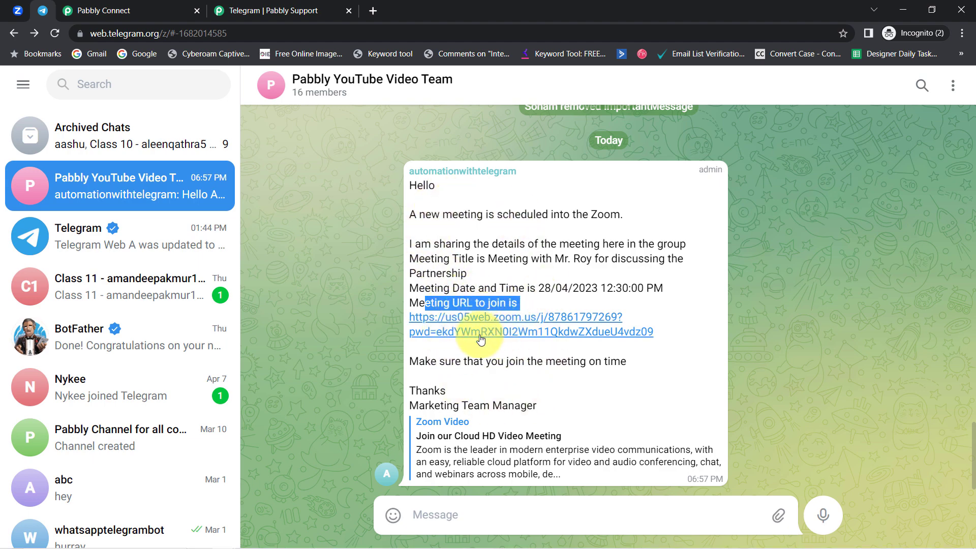
drag(439, 357, 575, 361)
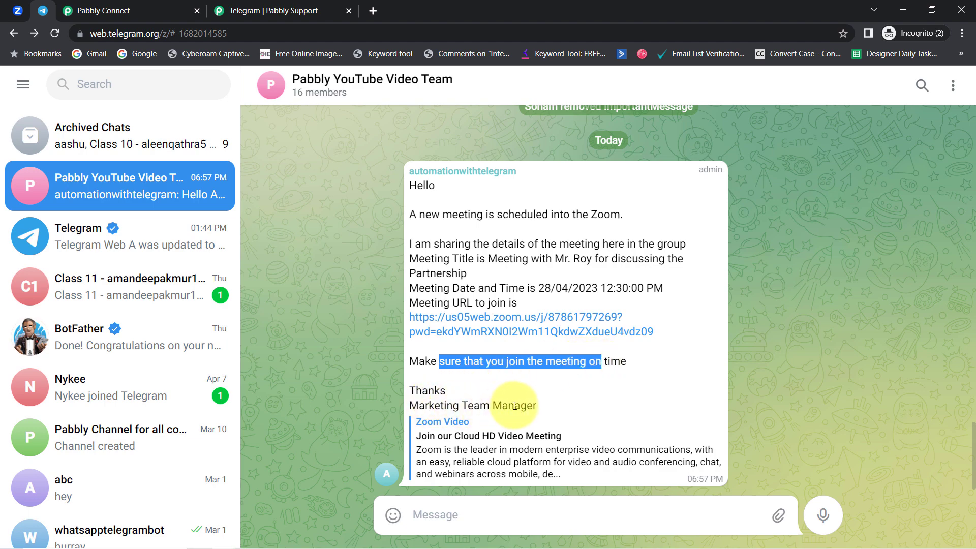
click(11, 8)
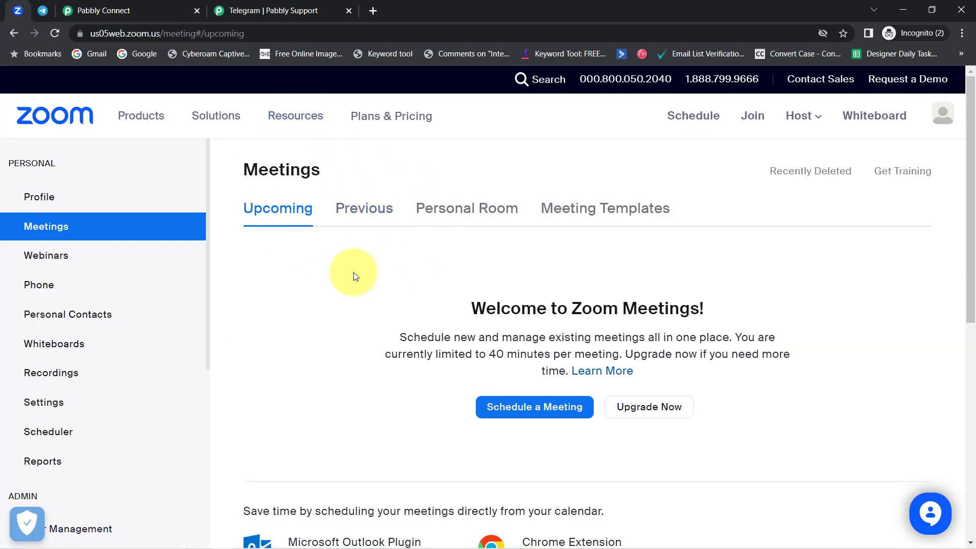
Step: Back in Pabbly Connect, collapse the Zoom trigger and Telegram Bot step cards of the workflow
click(132, 6)
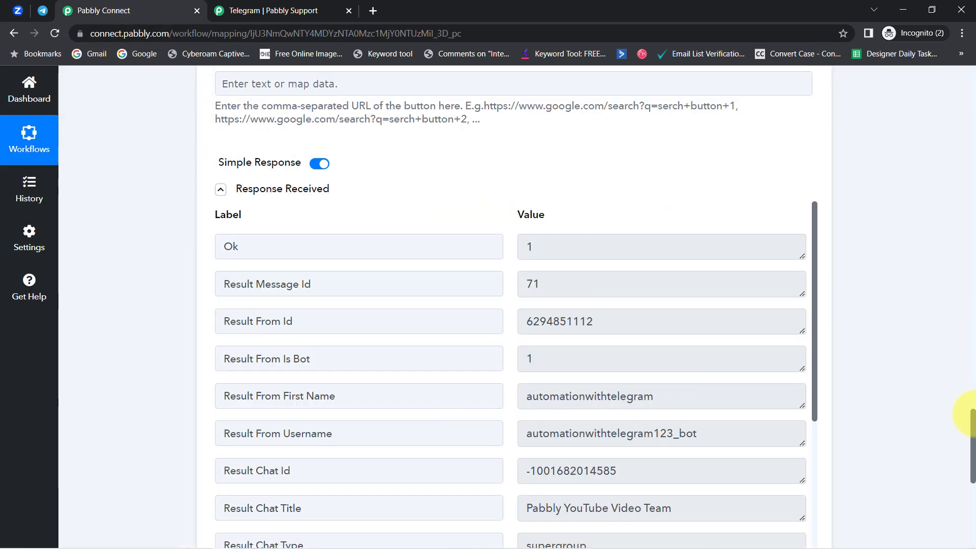
drag(972, 438, 941, 81)
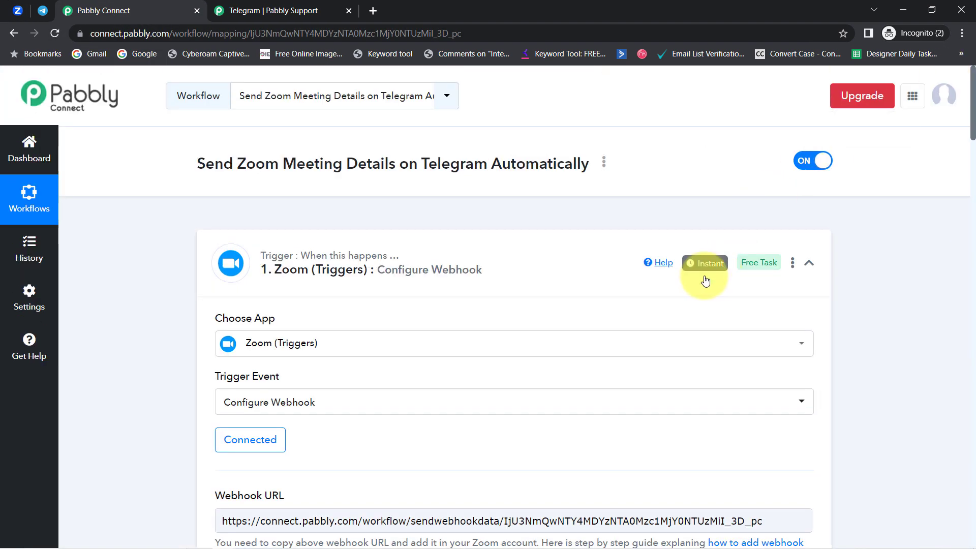
mouse_move(701, 270)
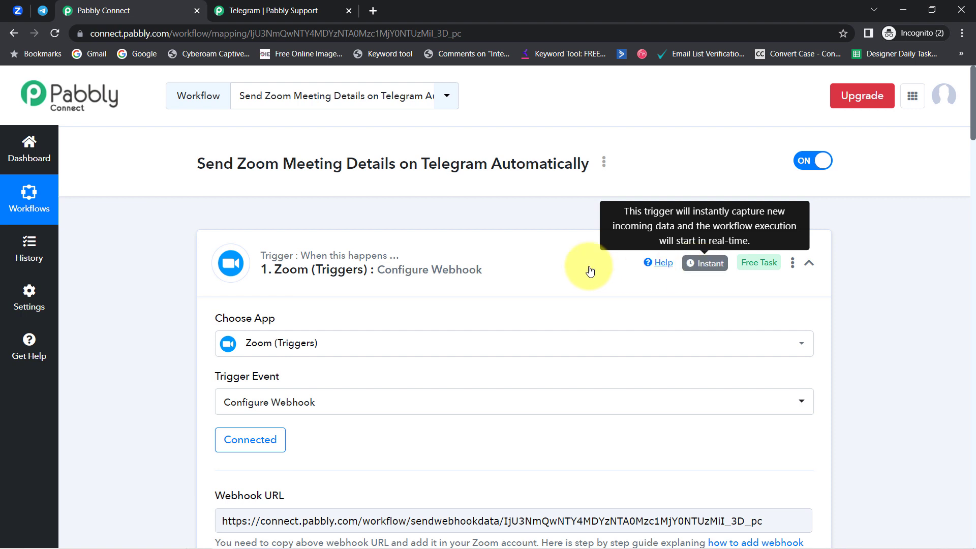
click(442, 271)
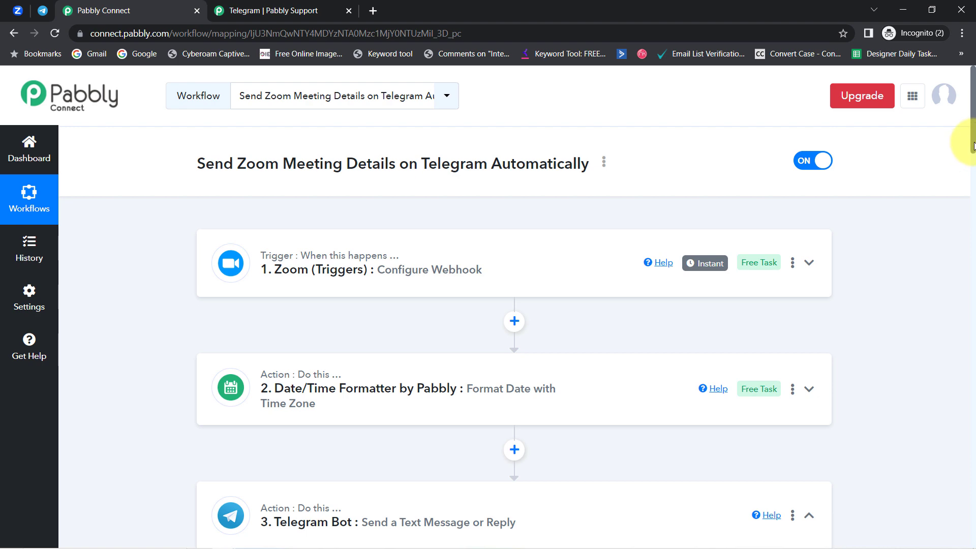
drag(974, 146, 961, 192)
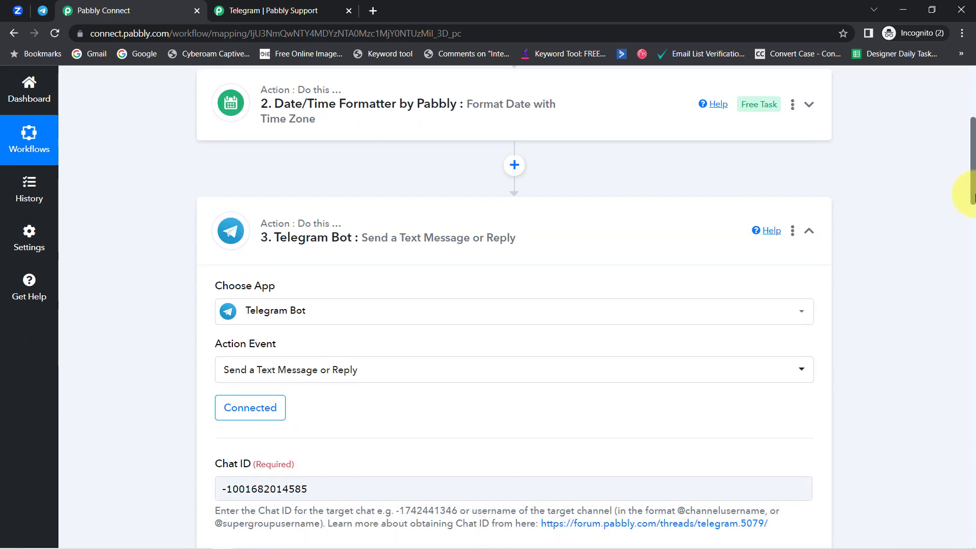
click(384, 247)
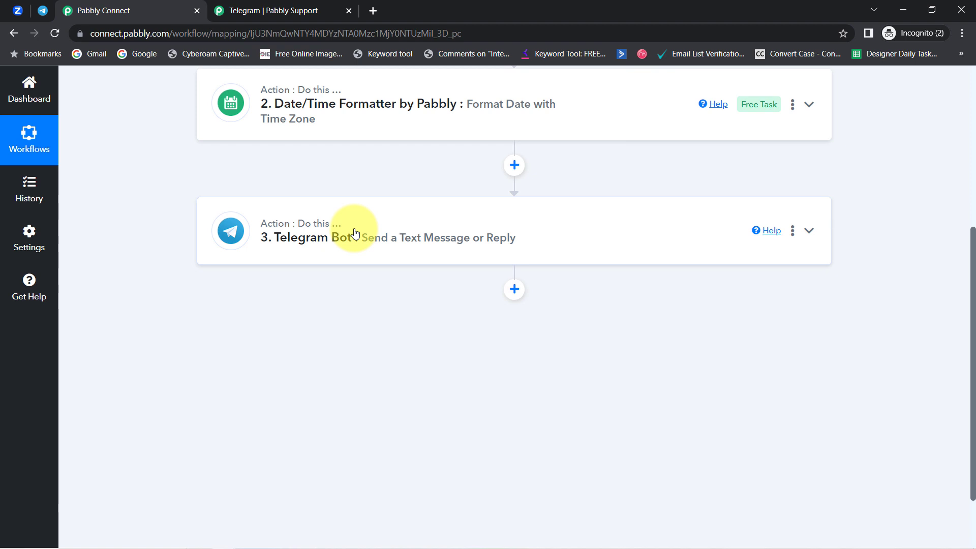
drag(972, 375, 961, 178)
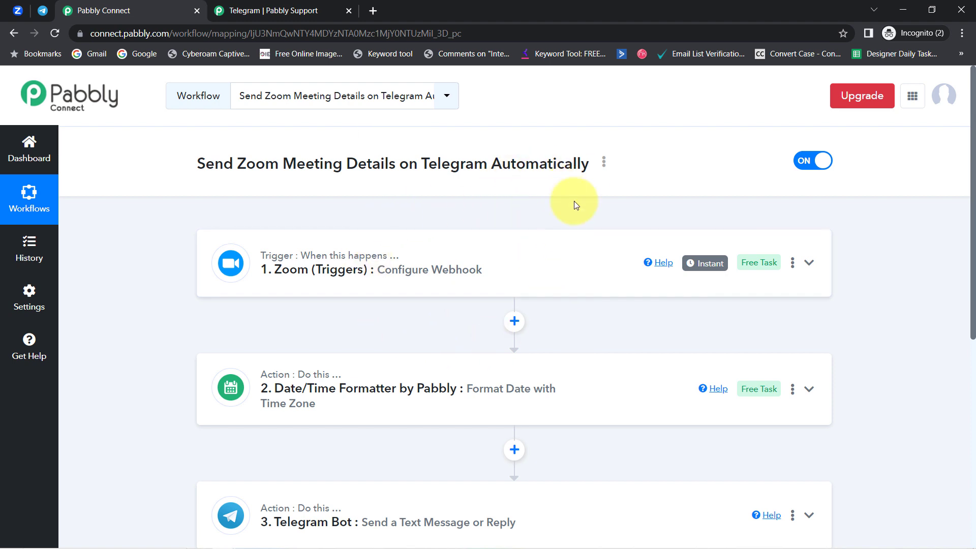
Step: Copy the Send Zoom Meeting Details on Telegram Automatically workflow's share link and close the dialog
click(603, 162)
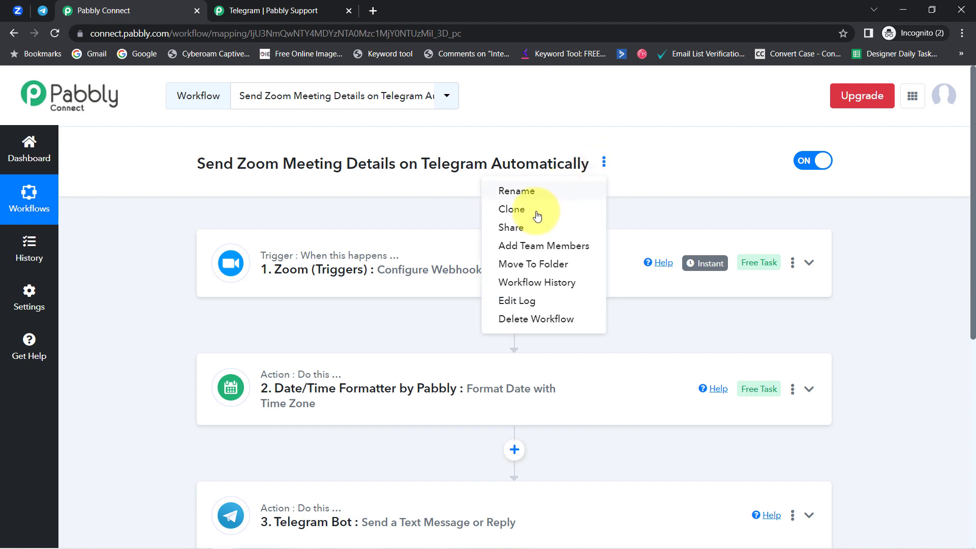
click(511, 228)
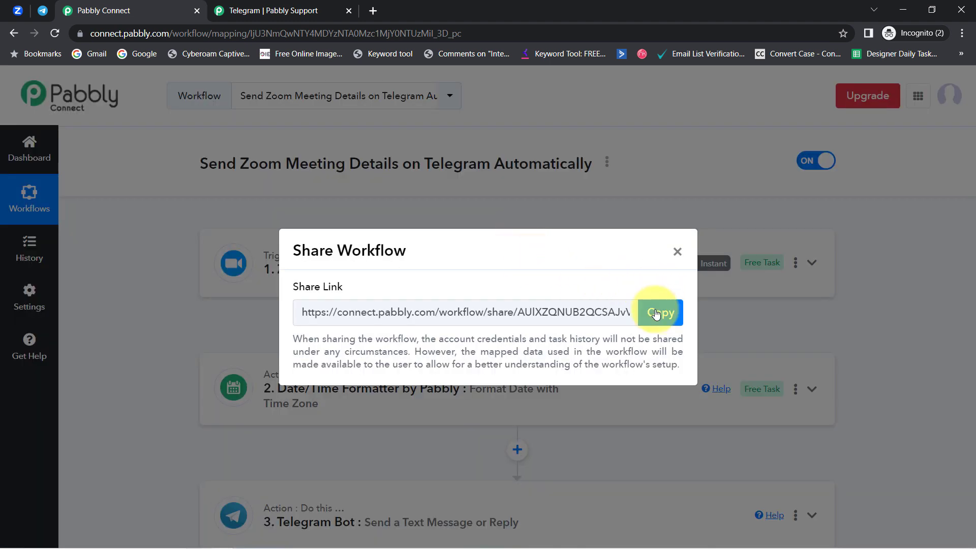
click(656, 313)
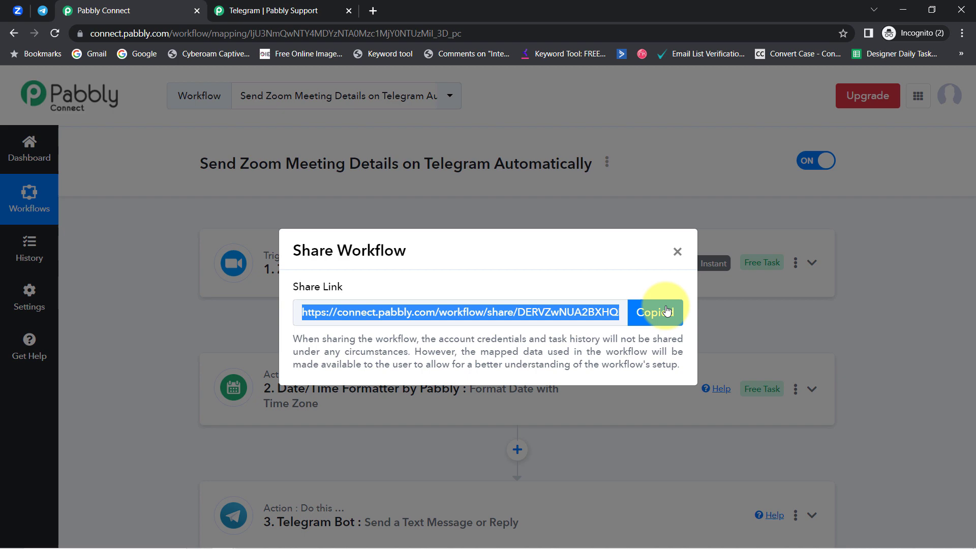
click(656, 312)
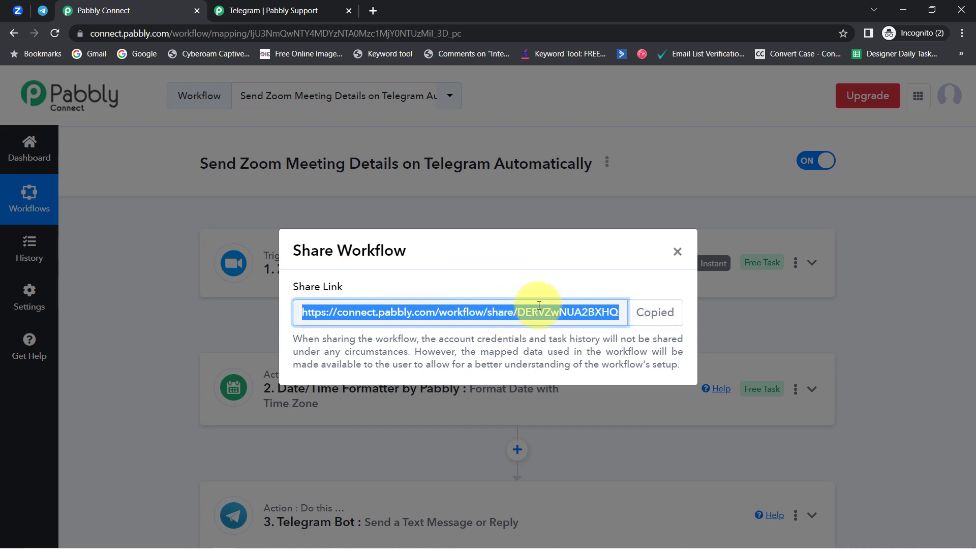
click(676, 254)
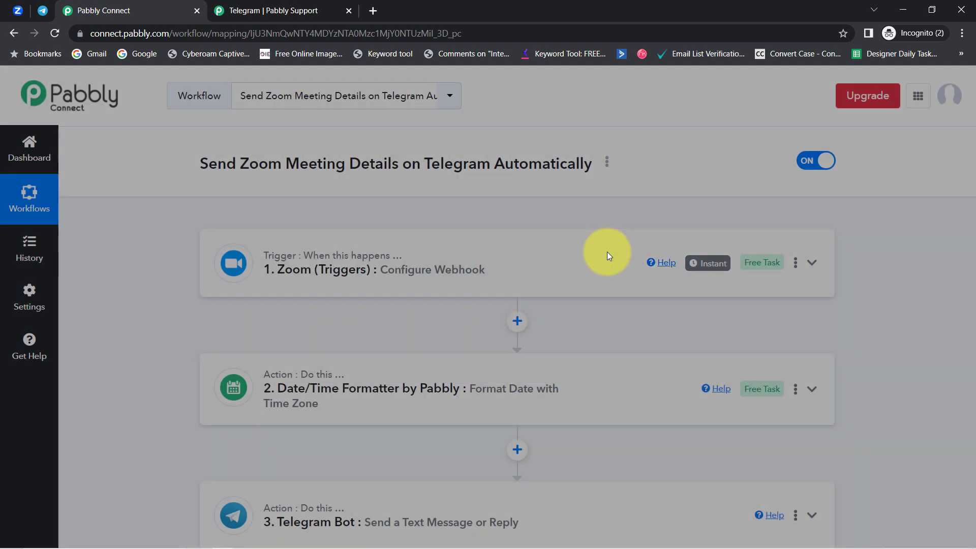